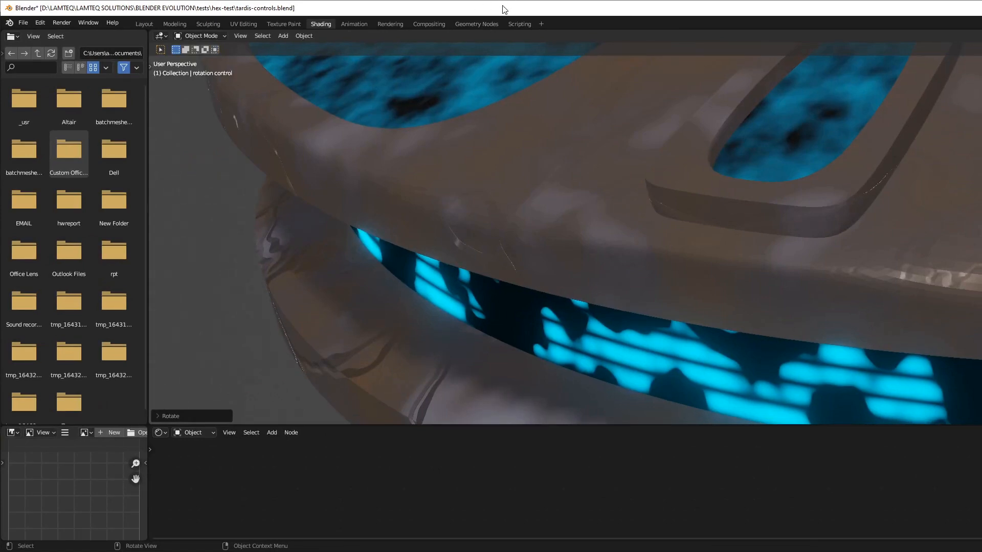
drag(502, 6, 613, 91)
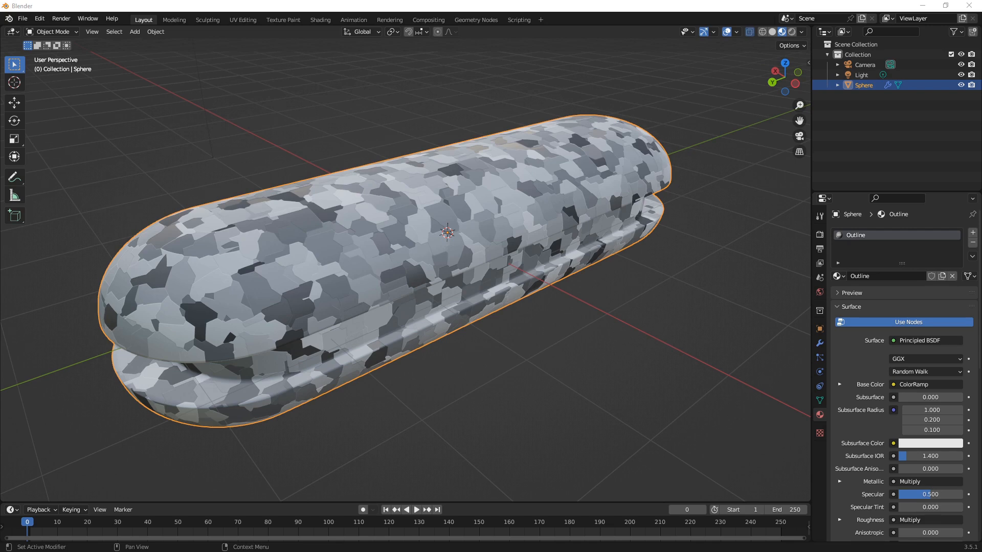
middle_drag(480, 242, 489, 223)
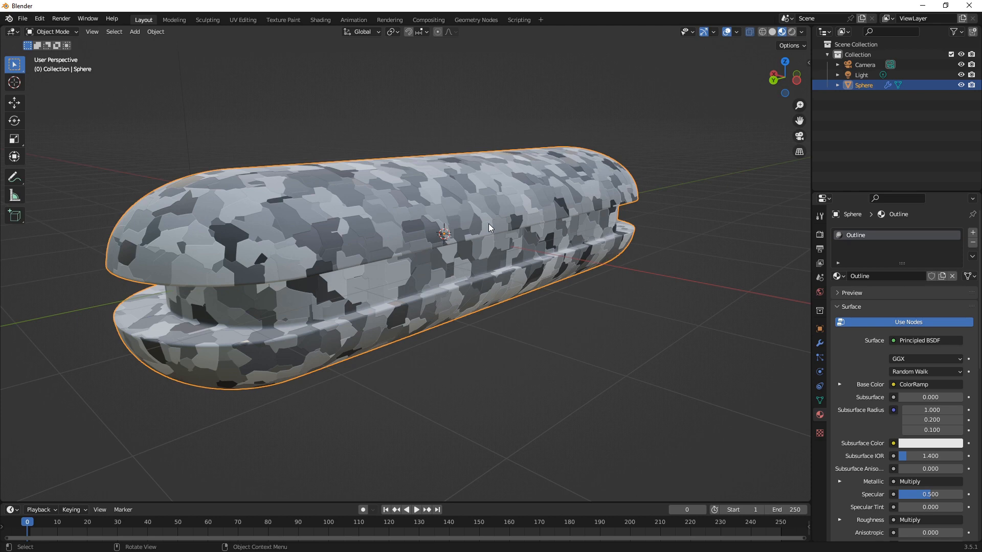
middle_drag(397, 258, 436, 270)
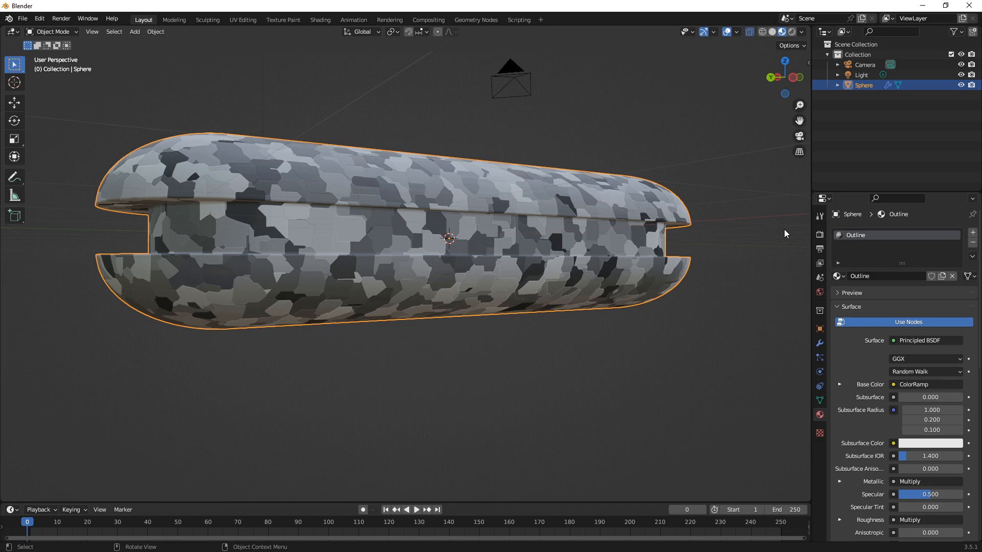
Step: Add a second material slot to the sphere object and create a new material in it named Nacelle-Glow-001
click(794, 79)
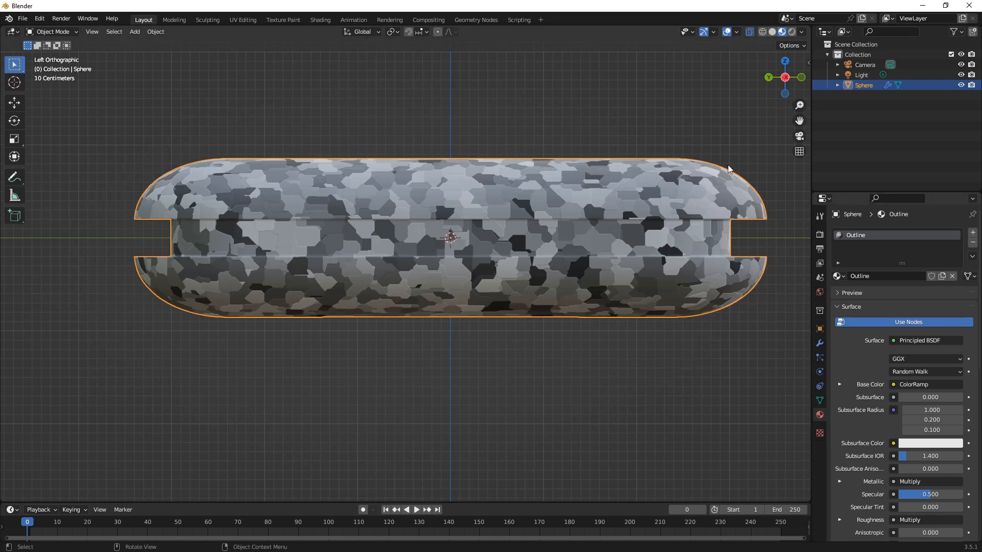
click(972, 233)
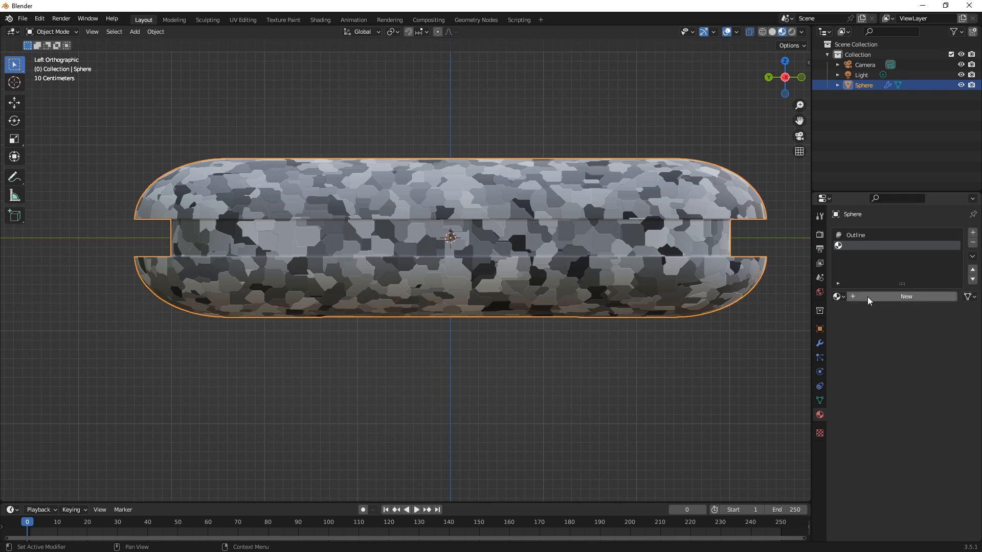
click(892, 296)
click(895, 296)
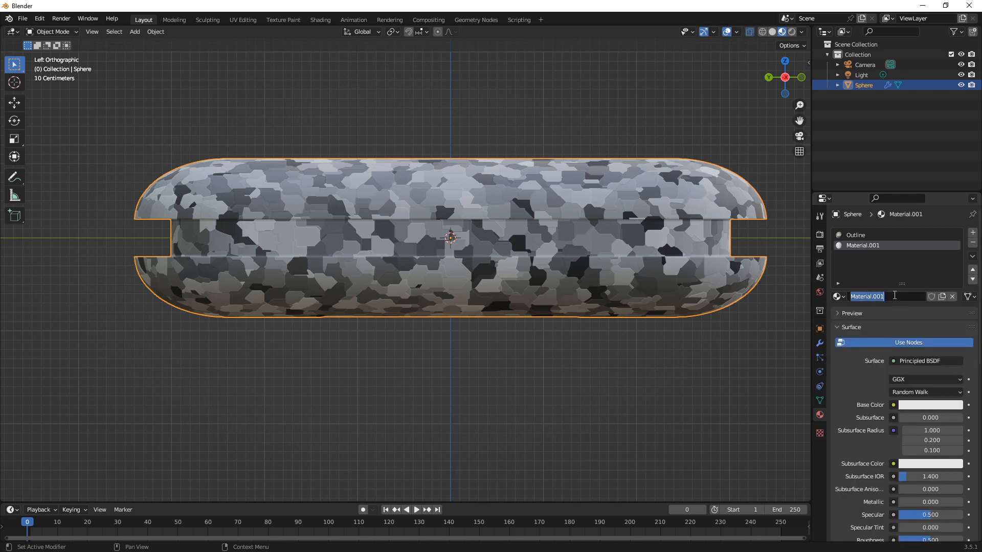
text(Nacelle-Glow-001)
key(Return)
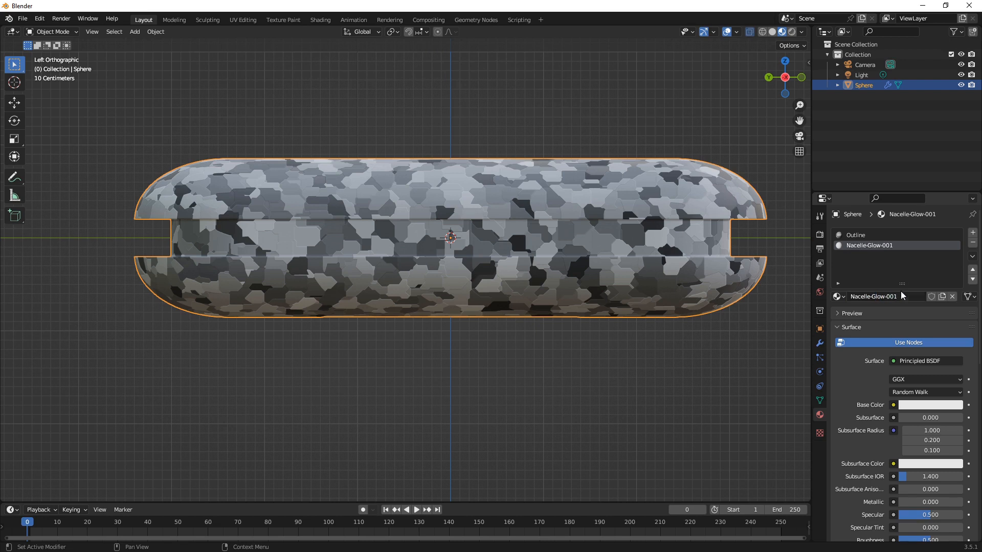
Step: In Edit Mode with X-ray on, select all faces of the recessed middle band and assign the Nacelle-Glow-001 material to them
click(70, 32)
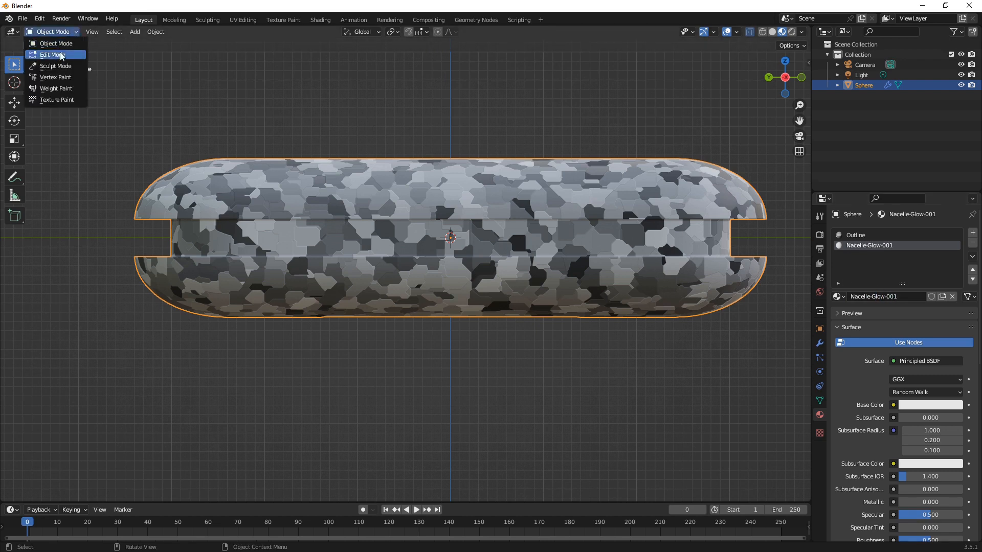
click(61, 56)
click(125, 180)
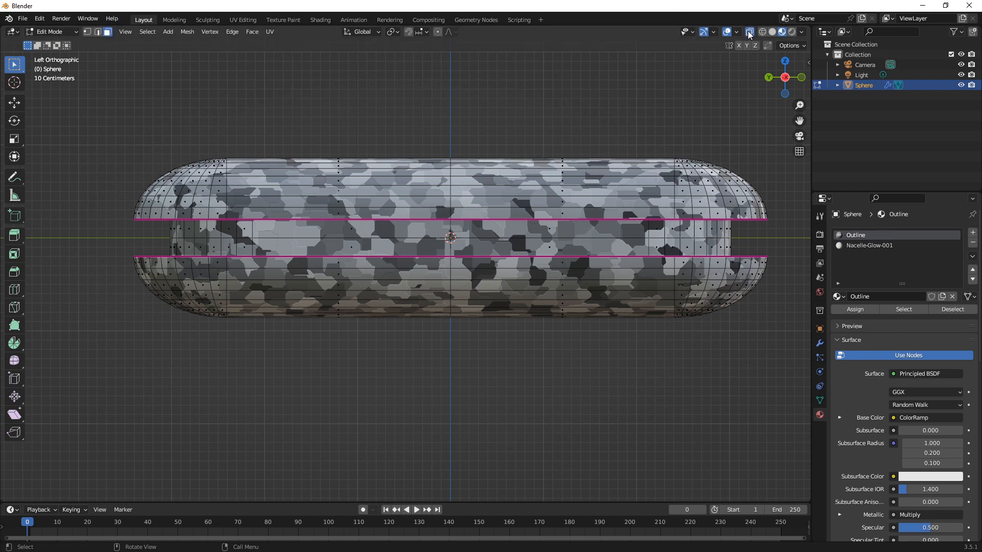
key(b)
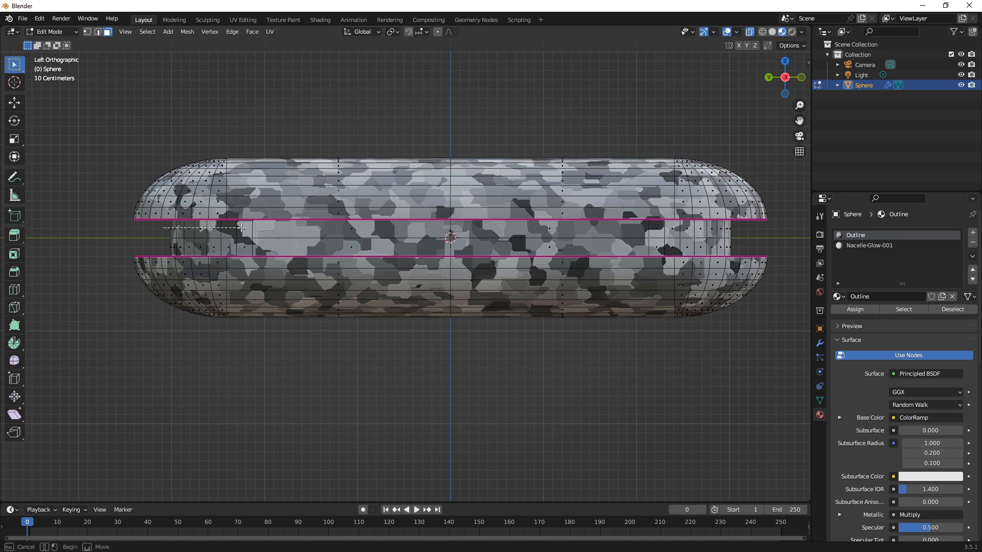
drag(241, 228, 747, 249)
middle_drag(251, 239, 718, 45)
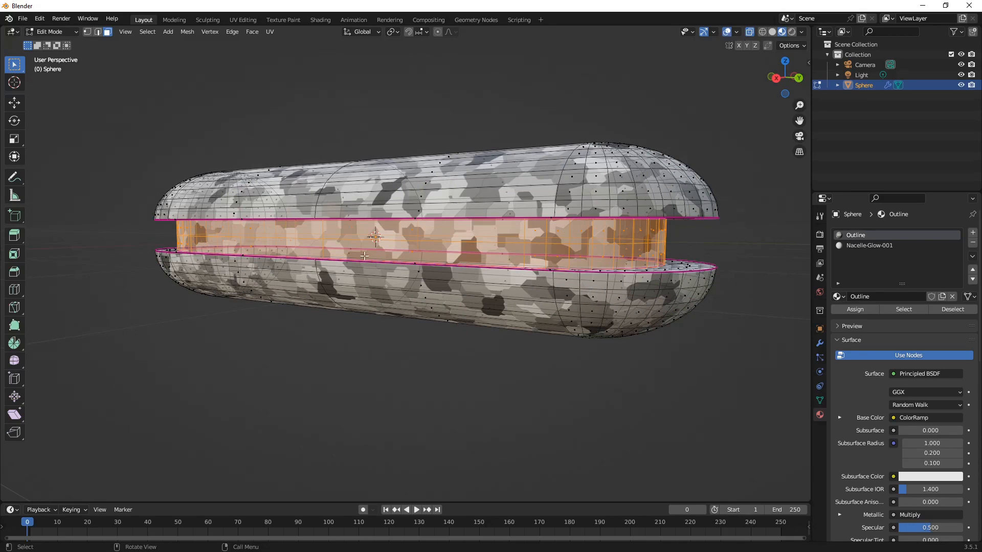
middle_drag(364, 256, 468, 260)
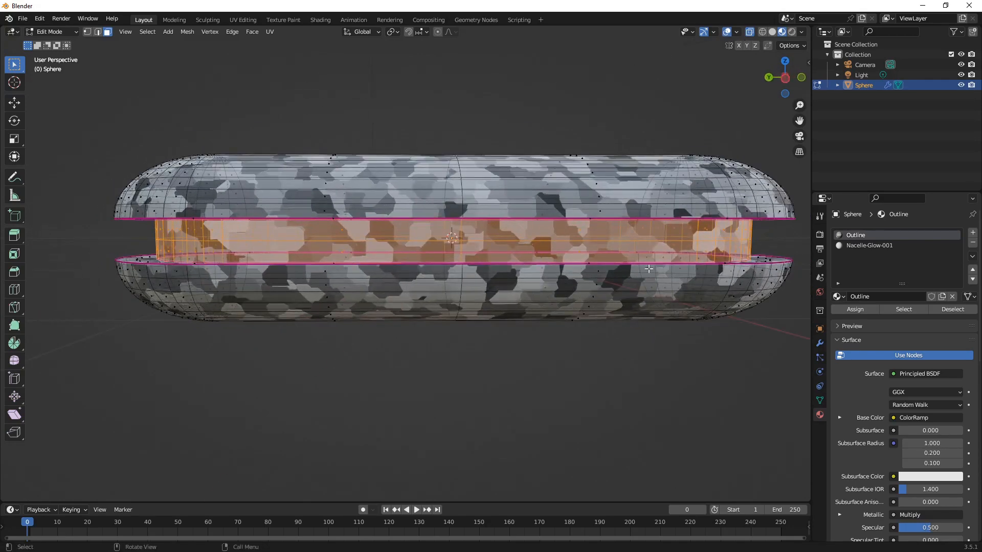
click(851, 246)
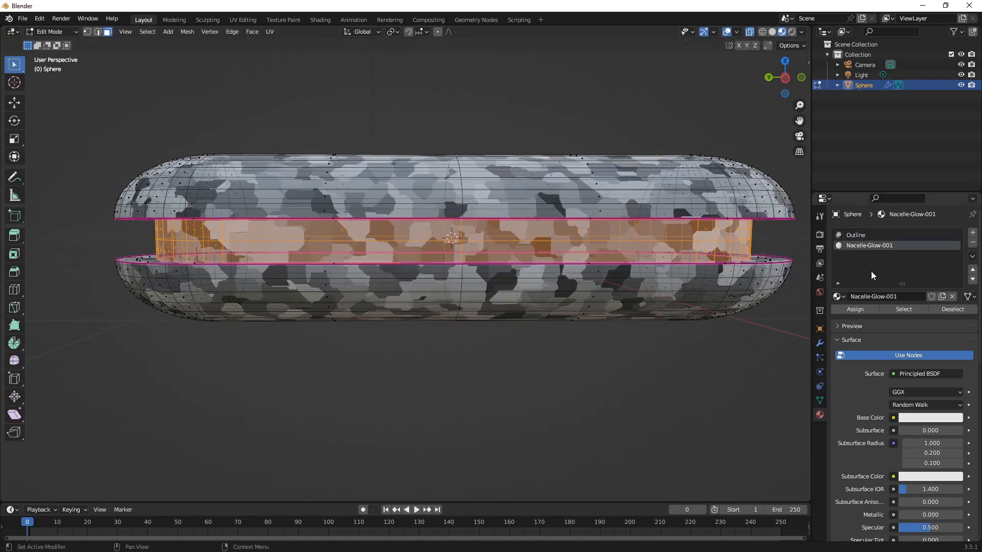
click(854, 310)
middle_drag(360, 221, 368, 244)
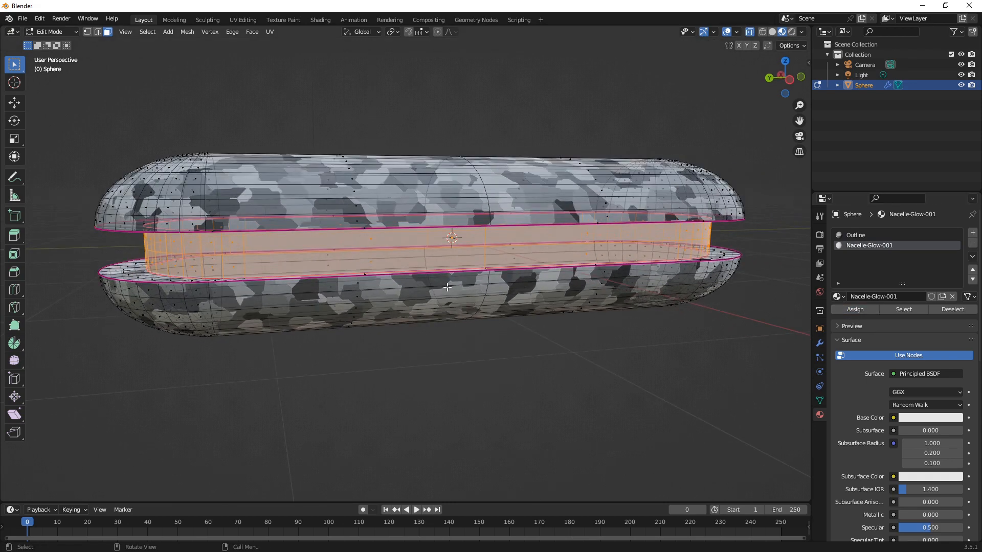
Step: Deselect the band's faces and return to Object Mode
click(581, 364)
click(50, 32)
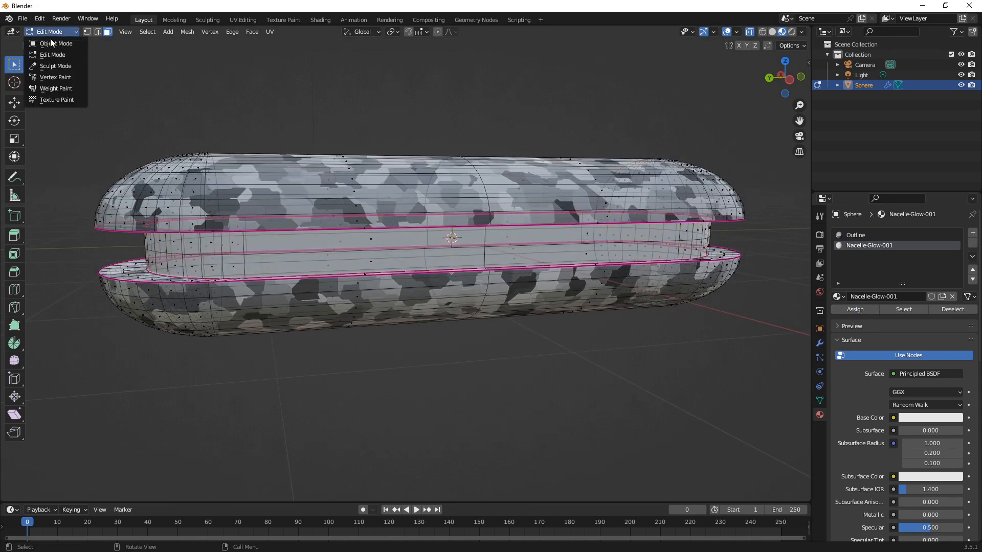
click(56, 43)
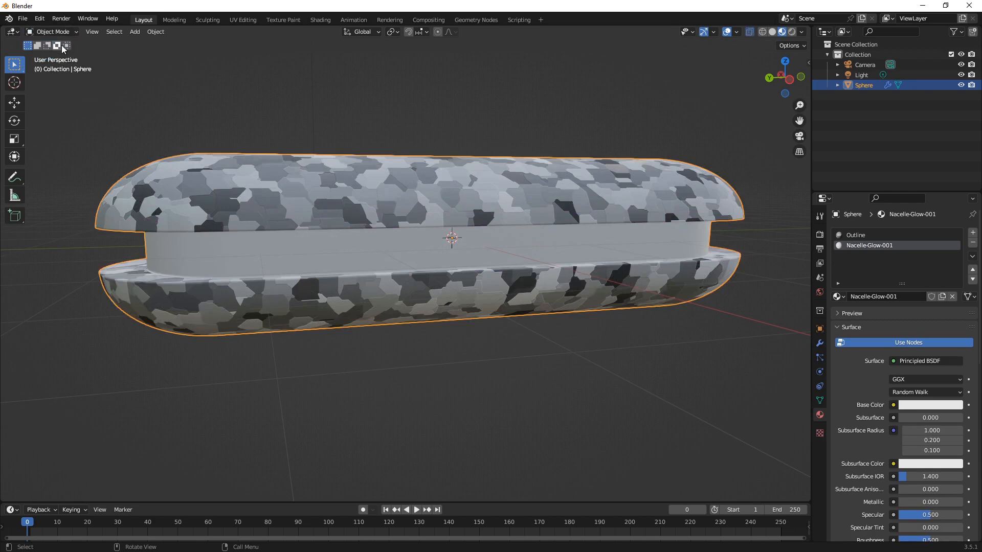
Step: Open the Shading workspace, change its timeline area to the Shader Editor and frame the material's nodes
click(322, 19)
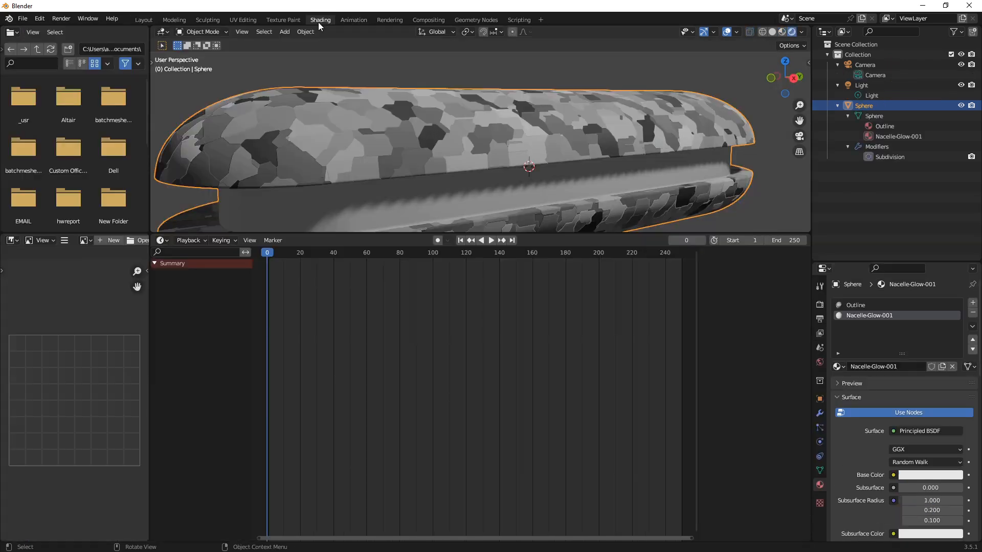
click(162, 240)
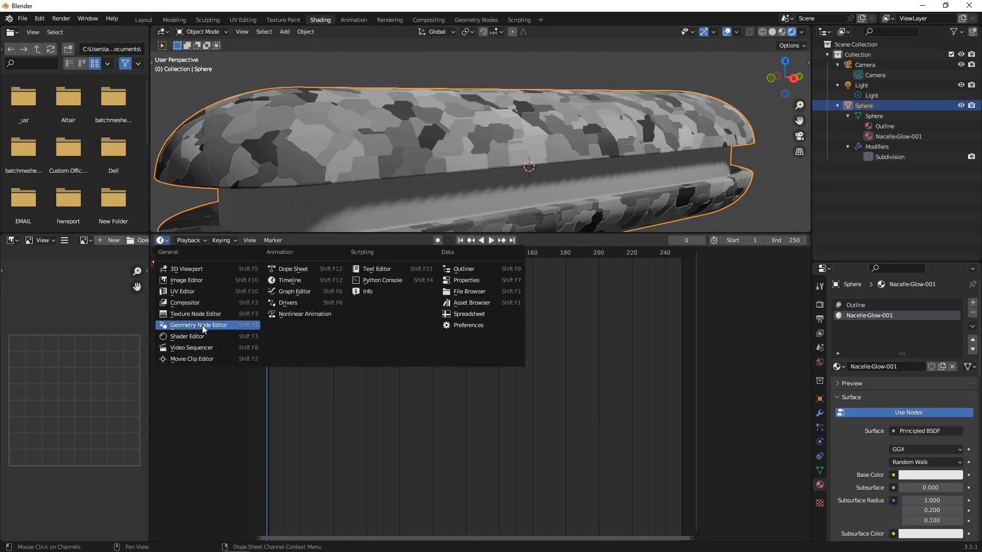
click(189, 336)
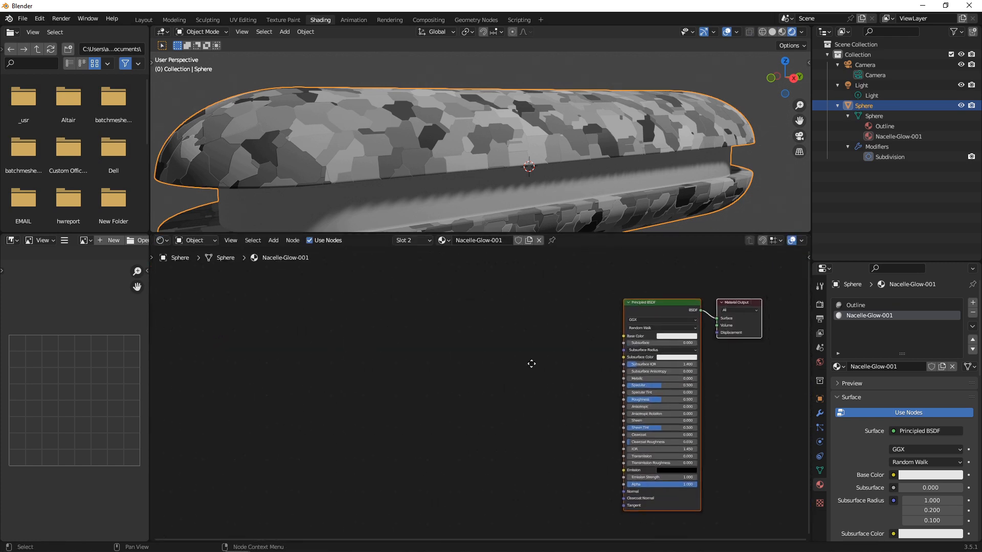
key(Home)
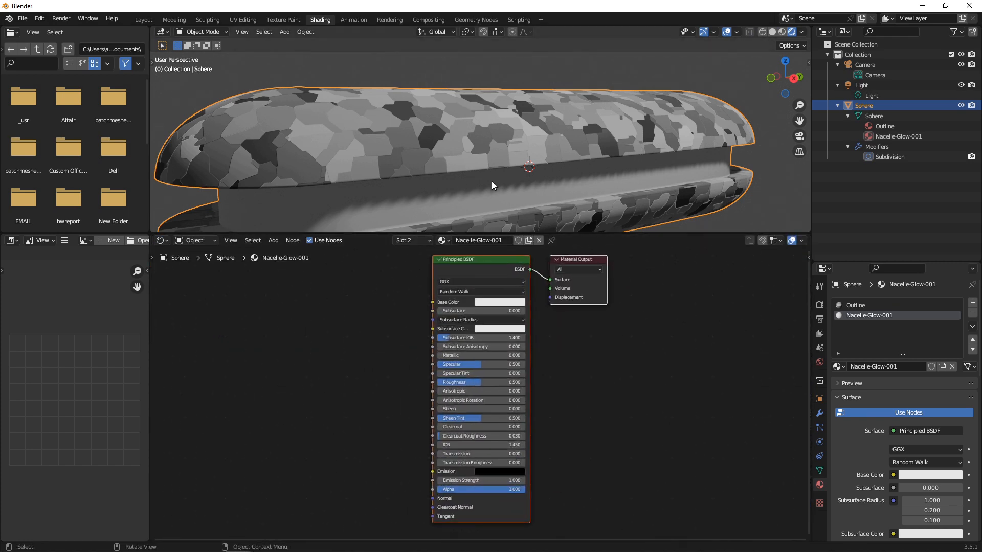
Step: Delete the Principled BSDF node from the Nacelle-Glow-001 material
click(437, 253)
click(471, 270)
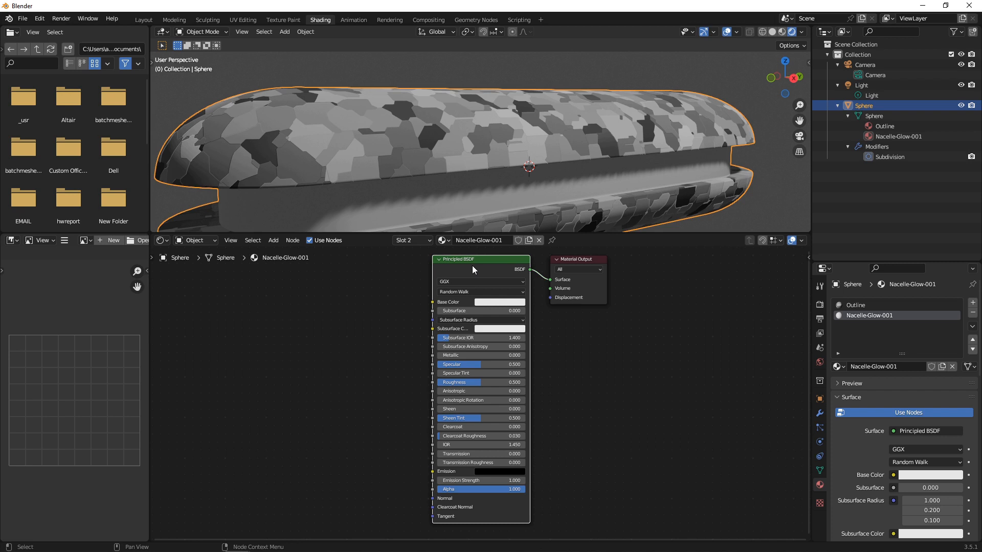
key(x)
Step: Add a Wave Texture node and connect its Color output to the Material Output's Surface input
scroll(467, 364, up, 3)
middle_drag(469, 365, 536, 443)
key(shift+a)
click(535, 378)
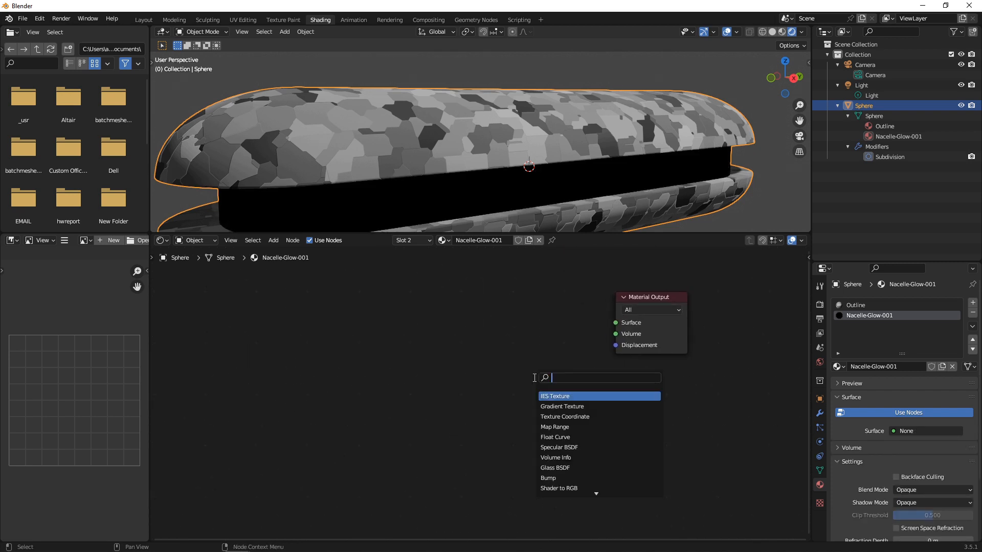
text(wave)
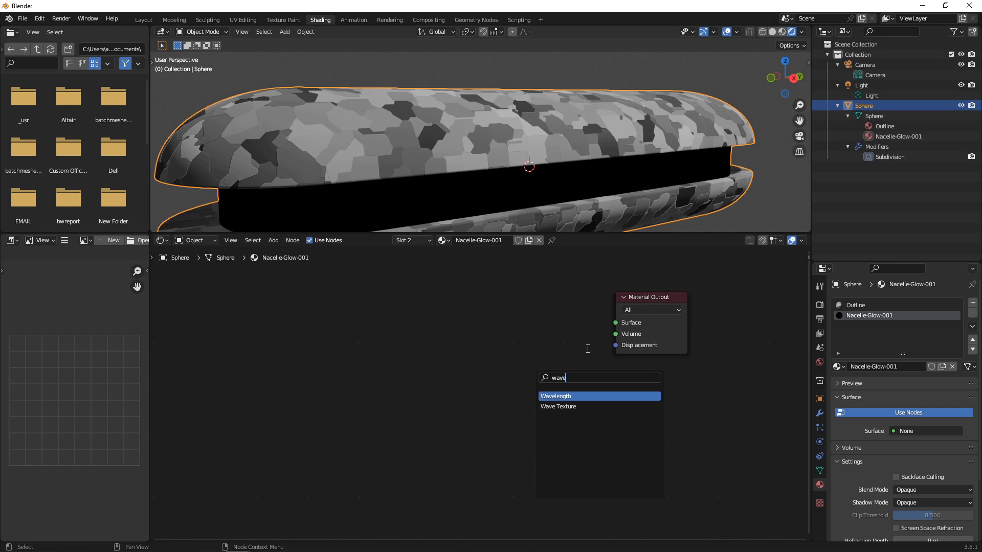
click(587, 405)
click(463, 360)
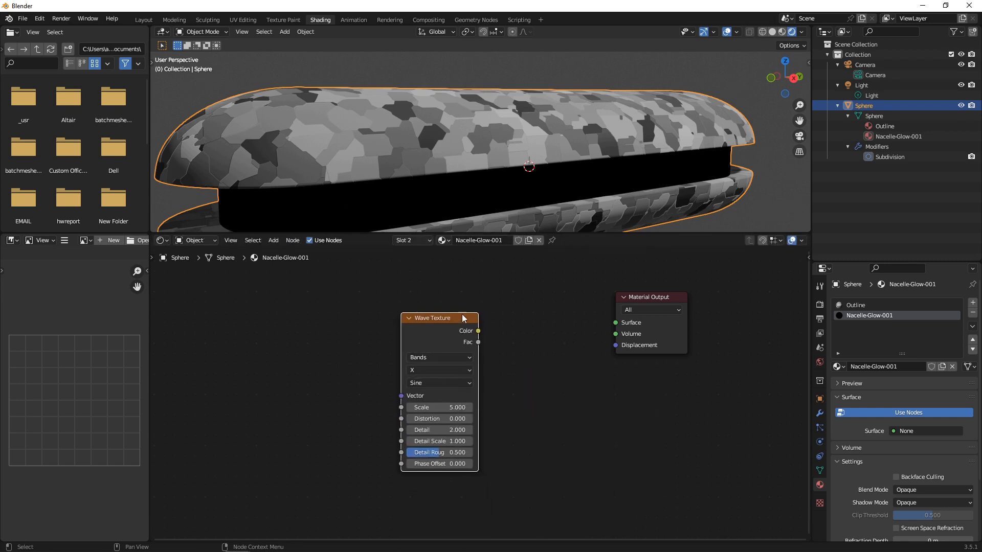
drag(478, 331, 620, 325)
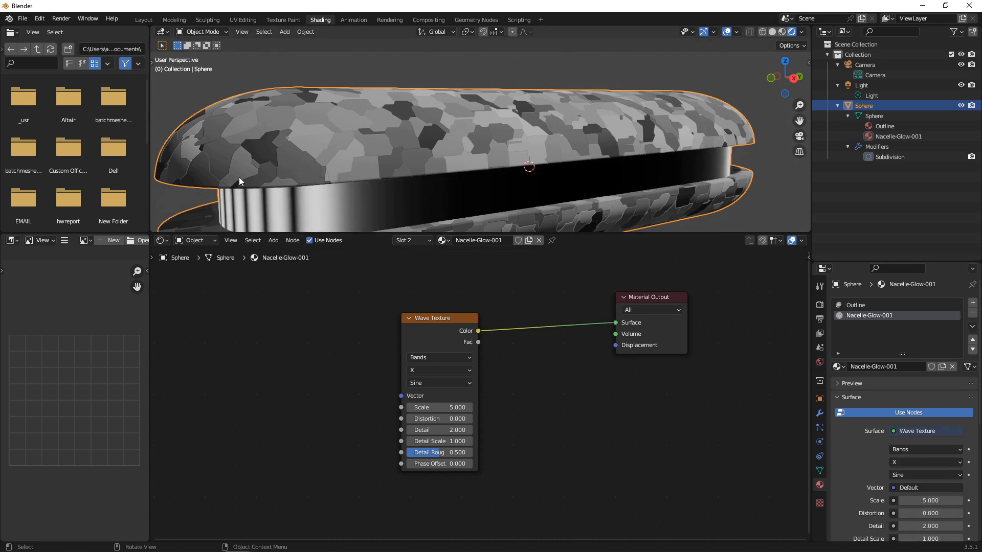
Step: Set the Wave Texture's bands direction to Z
middle_drag(650, 164, 532, 154)
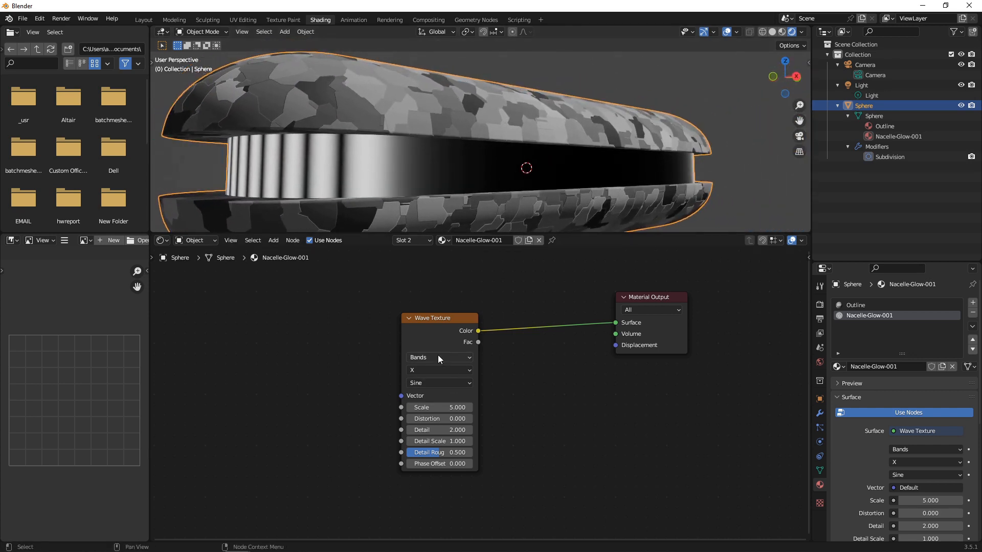
click(435, 371)
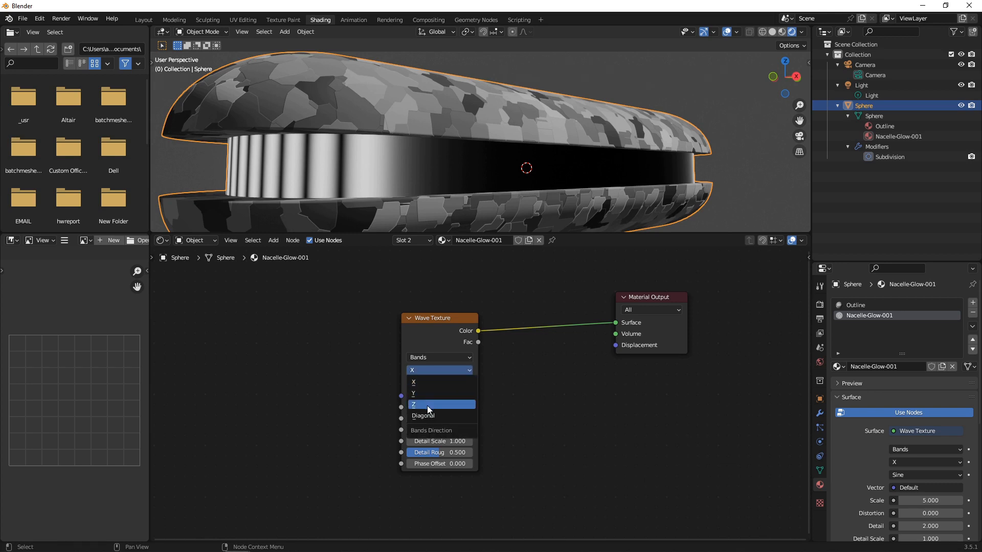
key(Return)
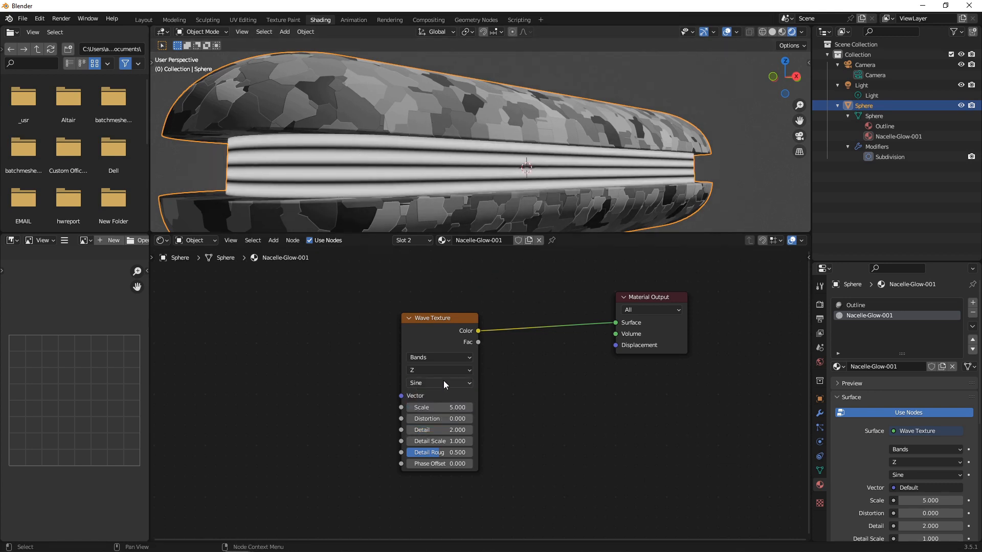
Step: Set the Wave Texture's Scale to 7.7 and its Distortion to 0
middle_drag(379, 150, 404, 158)
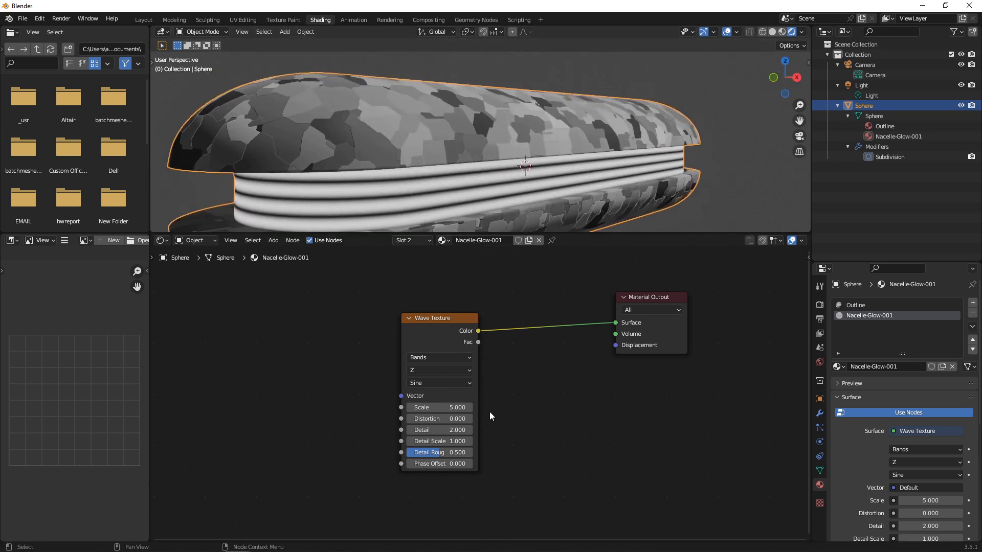
mouse_move(454, 408)
mouse_down()
mouse_move(470, 408)
mouse_move(441, 419)
mouse_move(478, 419)
mouse_move(454, 419)
mouse_up()
click(454, 418)
text(0)
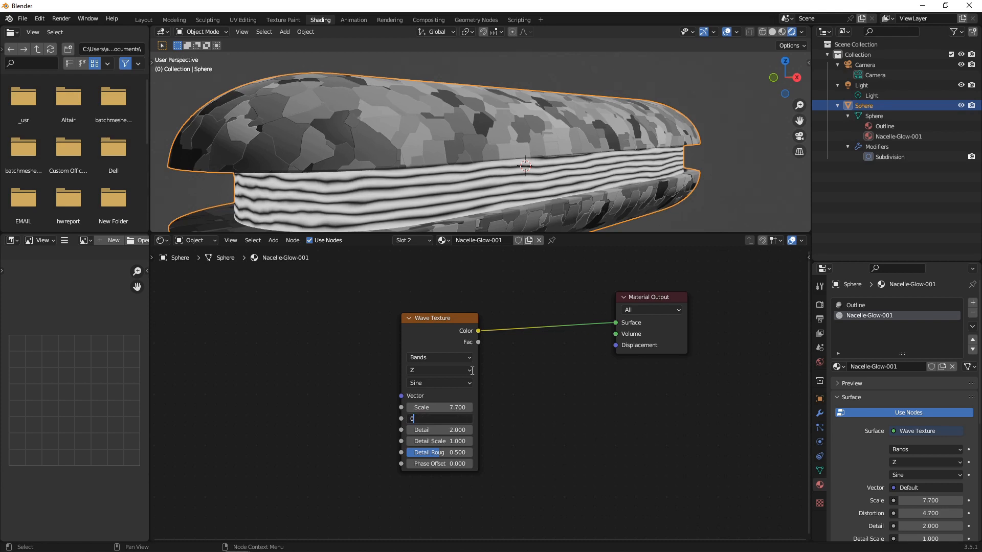
key(Return)
Step: Make room beside the Wave Texture node and insert an Emission node on the link between it and the Material Output
drag(416, 321, 342, 318)
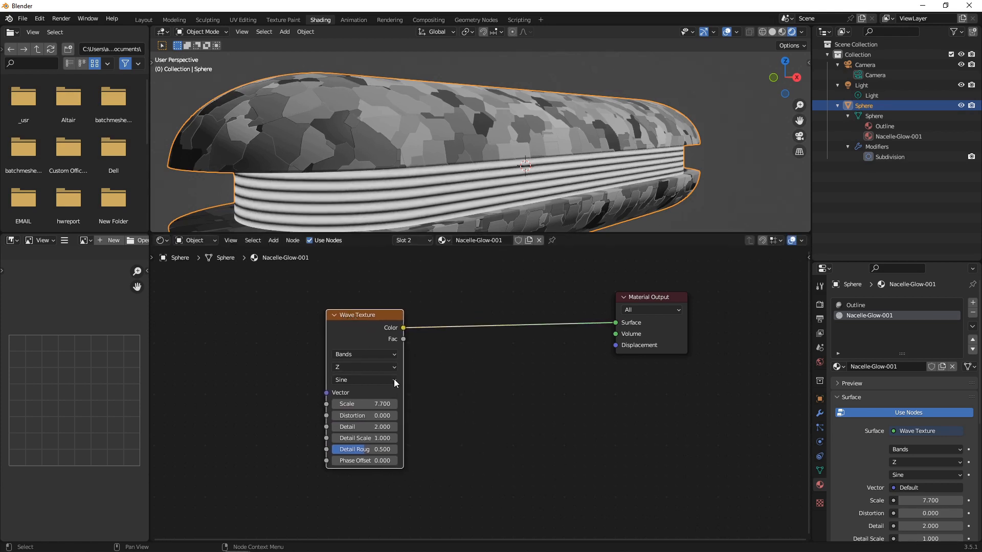
click(506, 437)
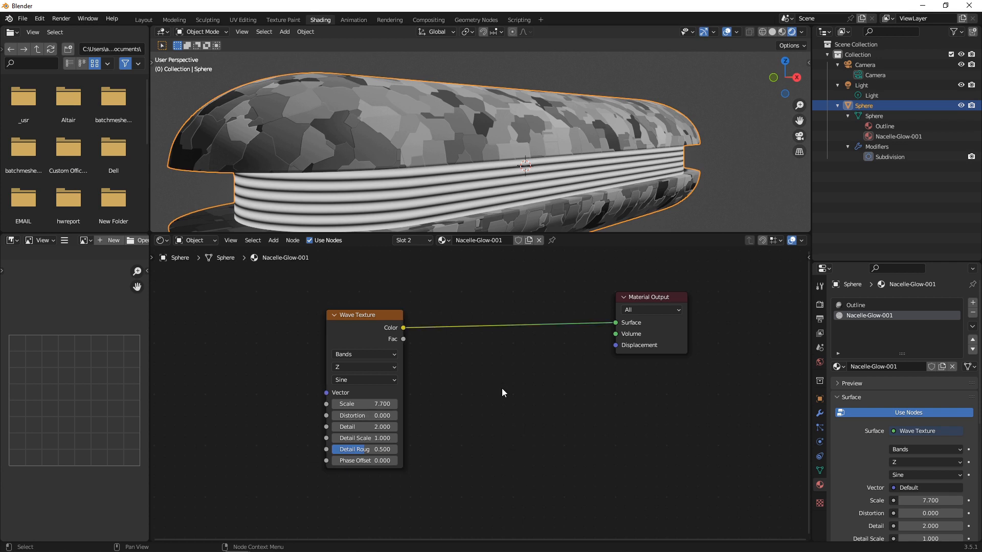
key(shift+a)
click(459, 393)
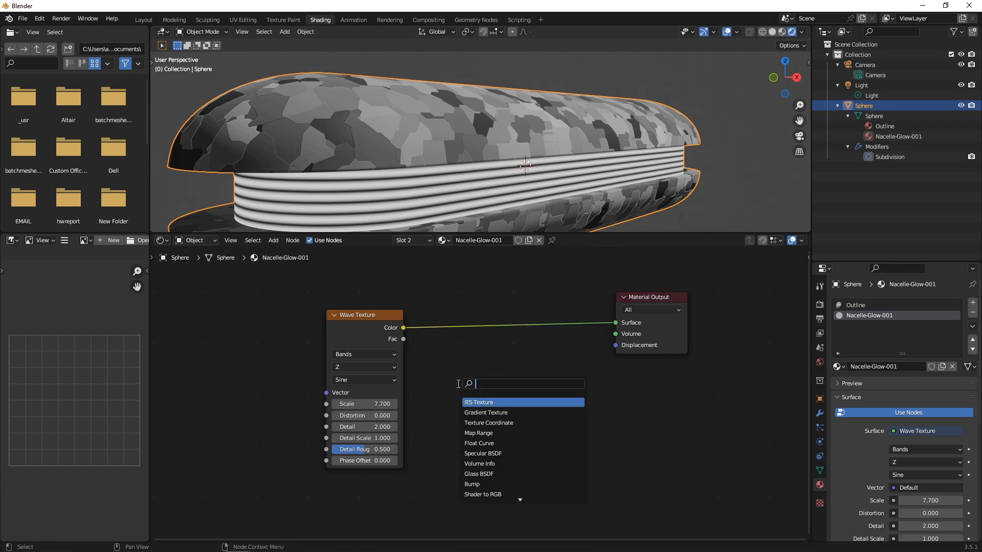
text(emission)
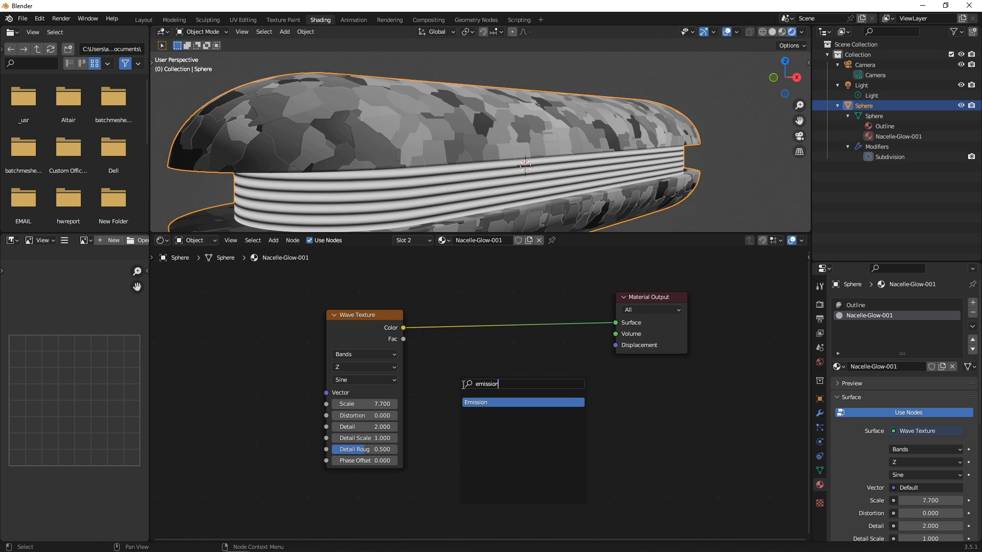
key(Return)
click(483, 339)
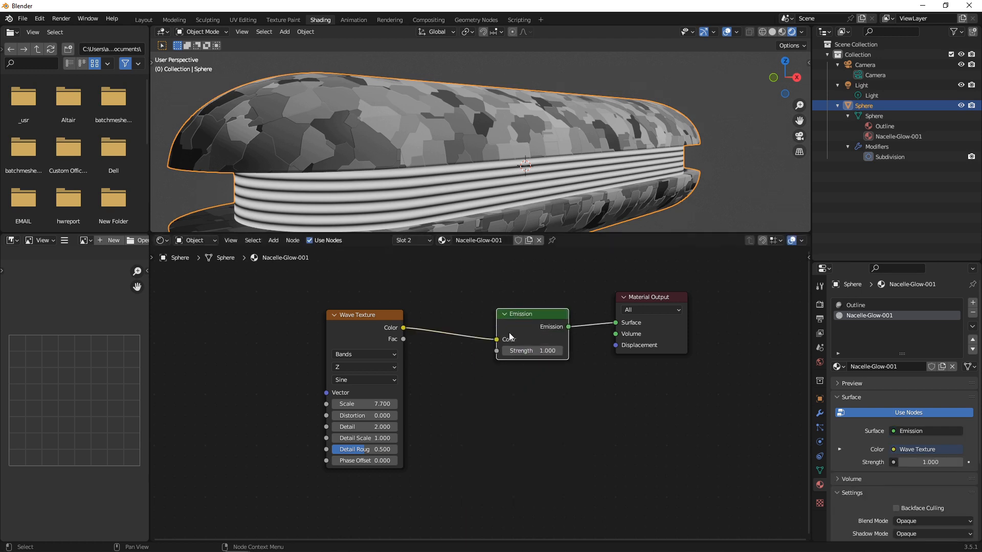
Step: Move the Wave Texture's link from the Emission's Color to its Strength input and set the emission color to bright blue
mouse_move(496, 340)
mouse_down()
mouse_move(493, 361)
mouse_move(499, 352)
mouse_up()
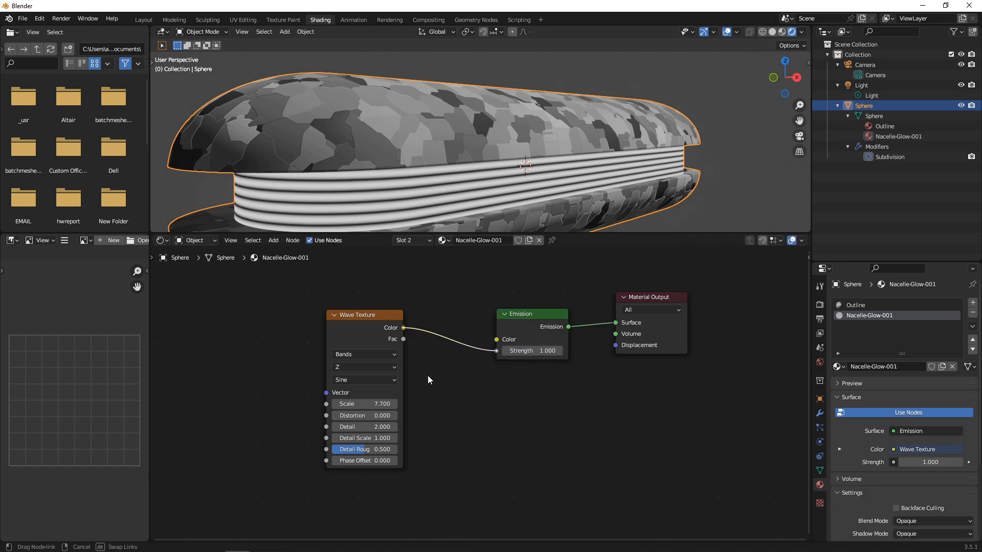
drag(357, 314, 311, 295)
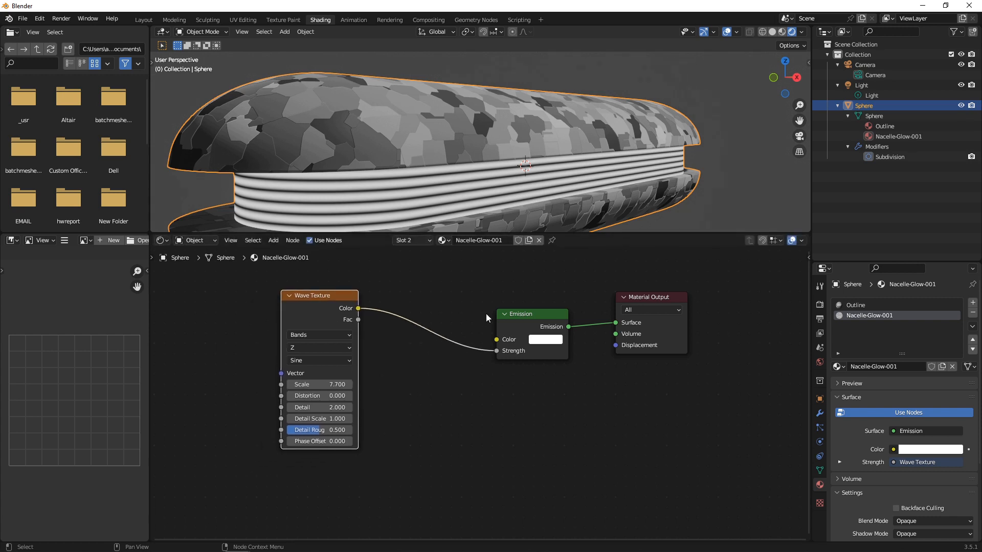
click(550, 340)
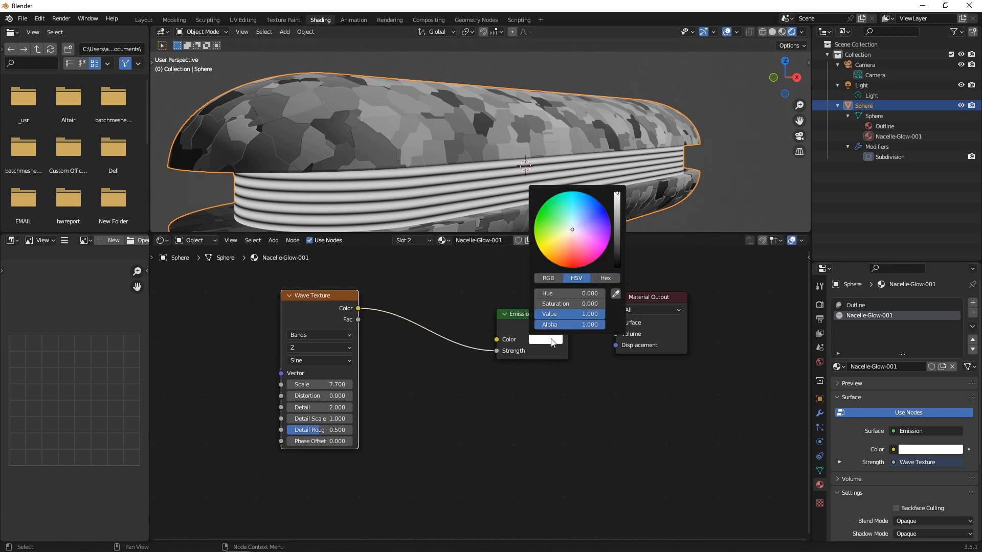
click(587, 196)
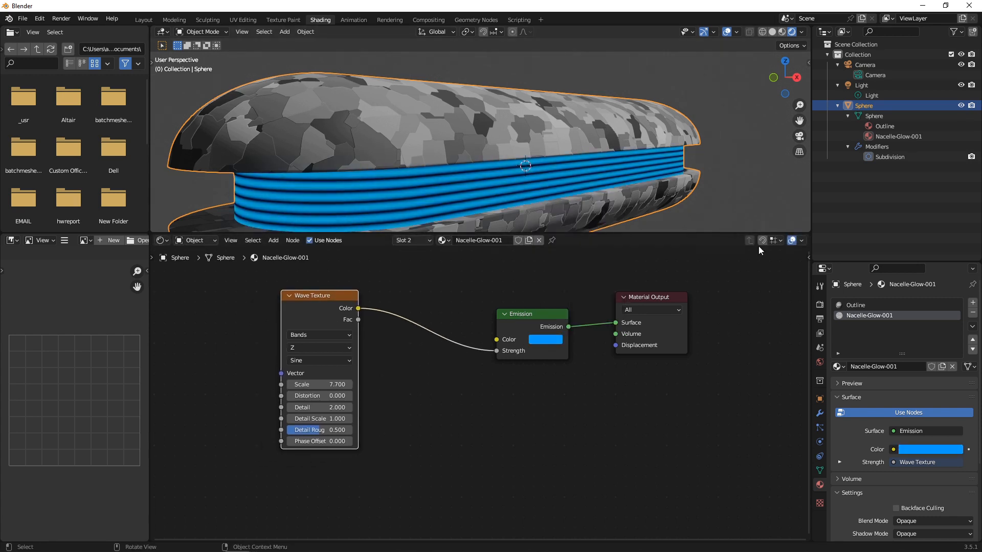
Step: Enable Screen Space Reflections and Ambient Occlusion in the Eevee render settings
click(820, 302)
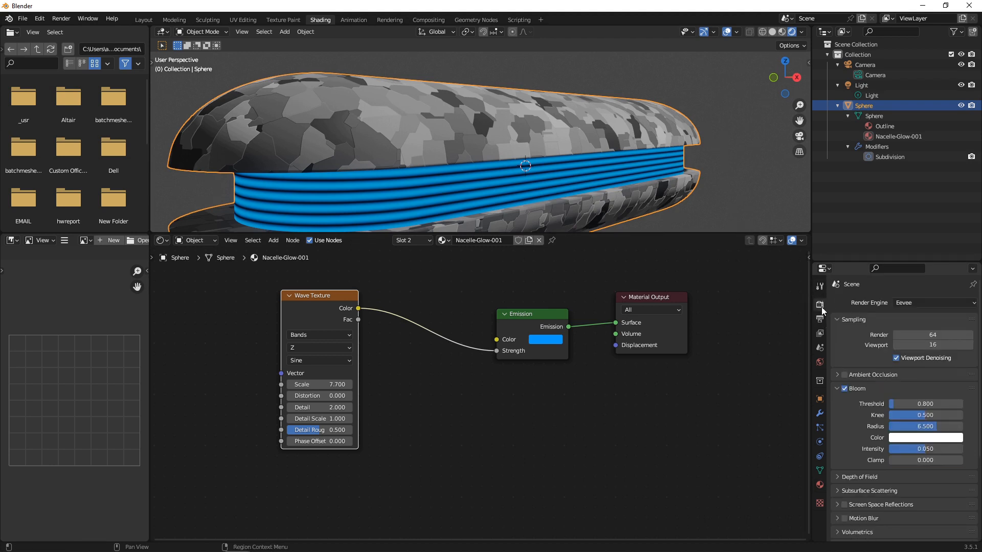
click(844, 505)
click(845, 375)
Step: Insert a Math node set to Add on the link between the Wave Texture's Color and the Emission's Strength
click(380, 358)
scroll(380, 358, up, 1)
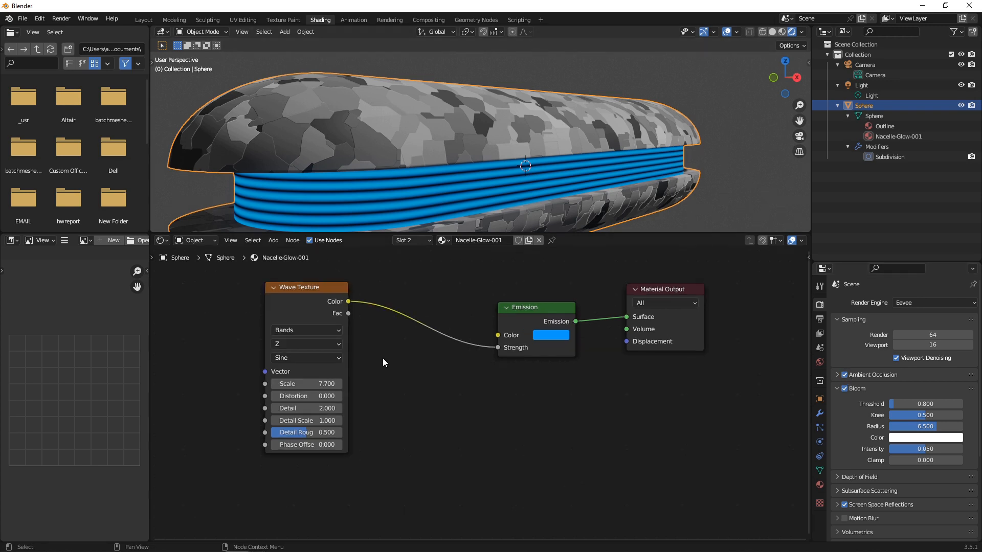
key(shift+a)
click(384, 357)
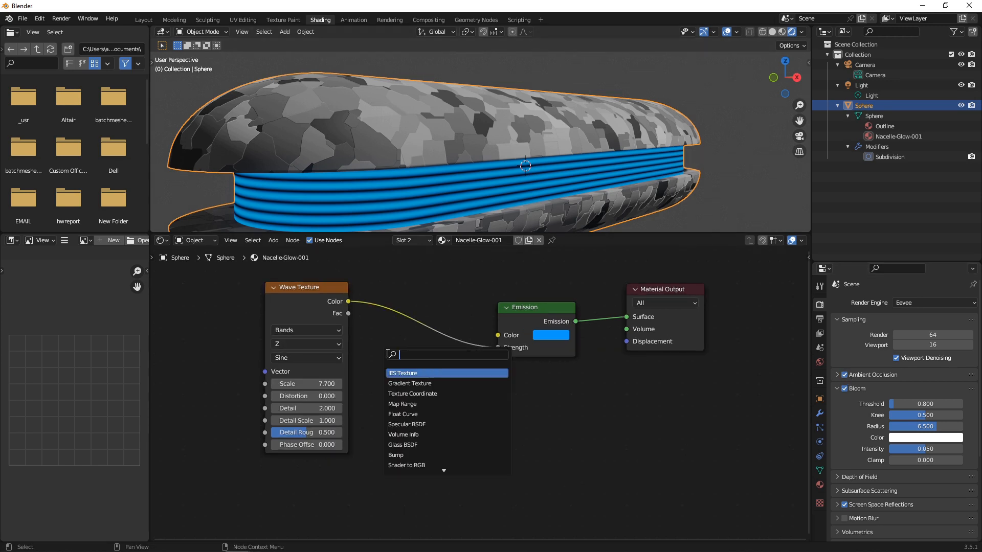
text(add)
key(Return)
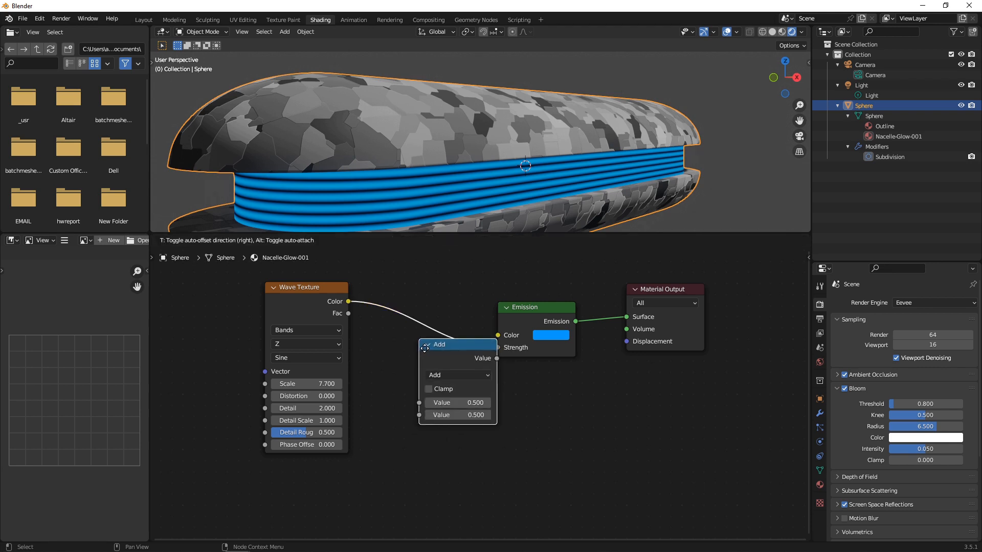
click(398, 335)
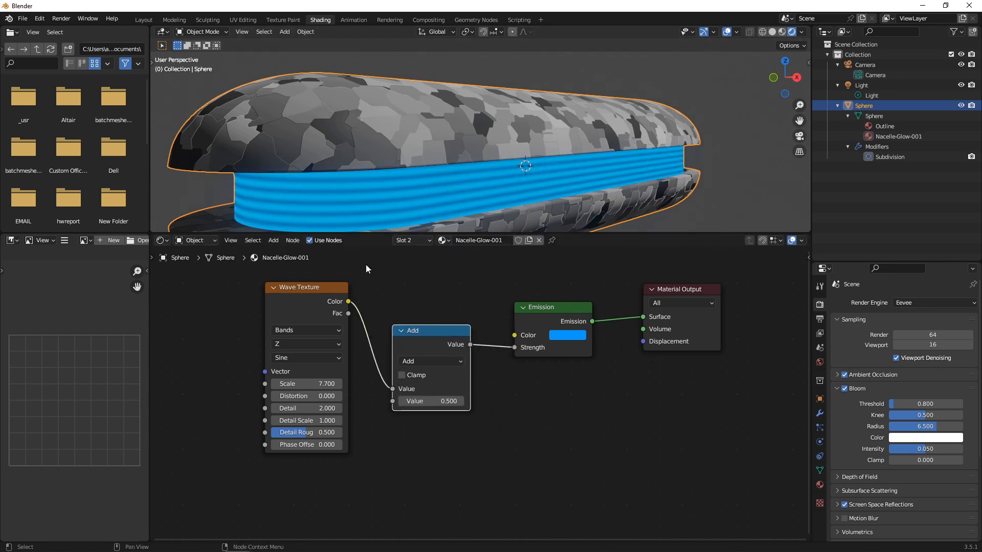
Step: Test 7, 1.5 and 20 as the Add node's second value to compare the glow strength
click(433, 401)
text(7)
key(Return)
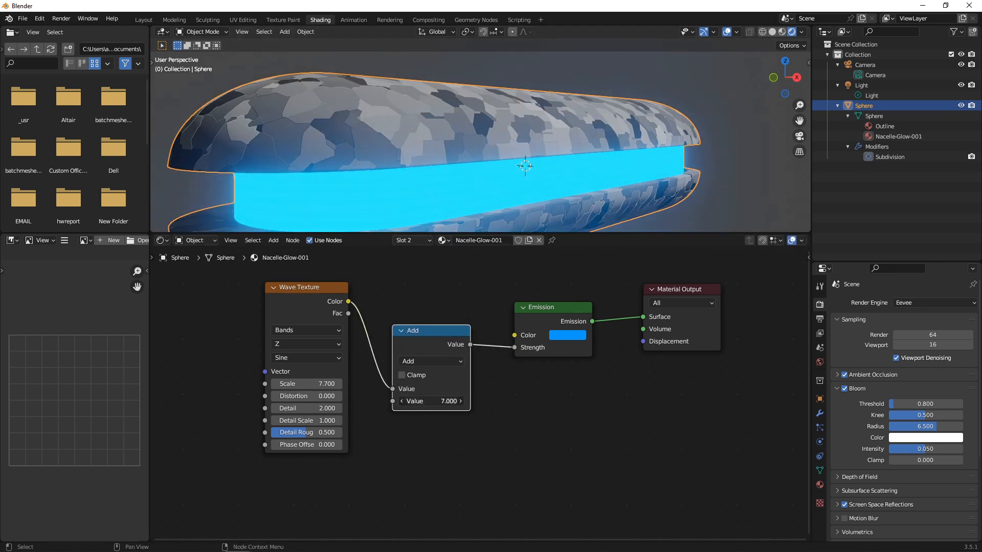
drag(433, 401, 389, 401)
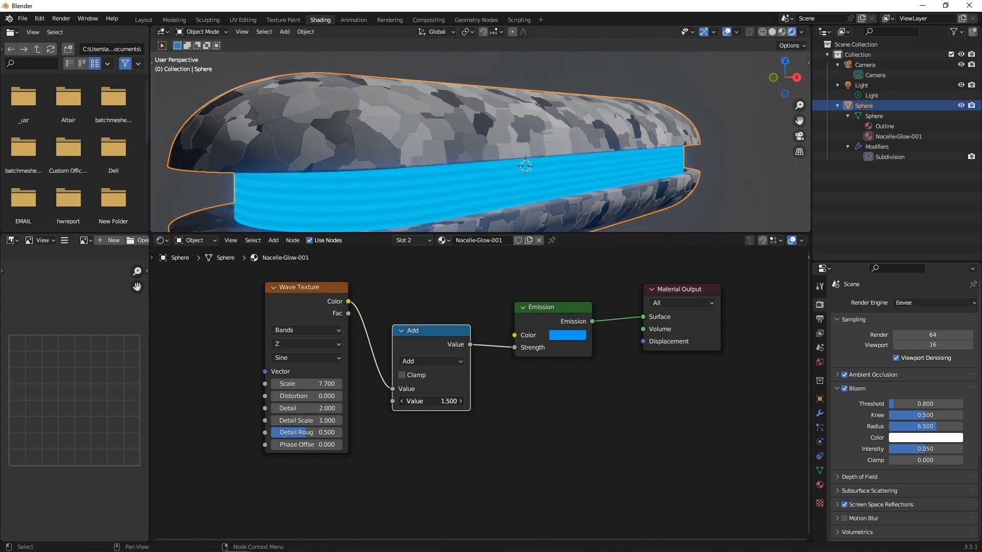
click(442, 402)
text(20)
key(Return)
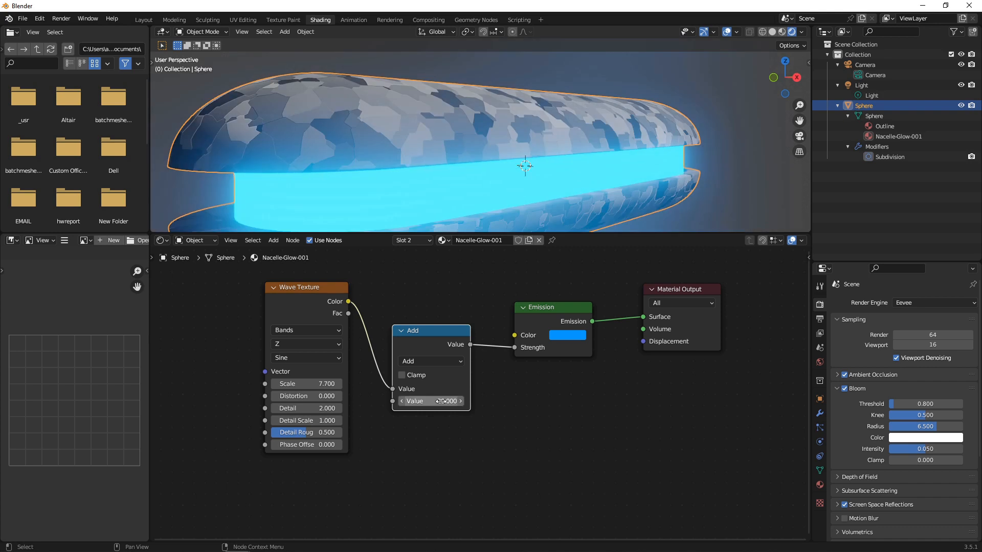
Step: Set the Wave Texture's Scale to 23 and switch the Math node's operation to Multiply
mouse_move(321, 385)
mouse_down()
mouse_move(353, 384)
mouse_move(337, 385)
mouse_up()
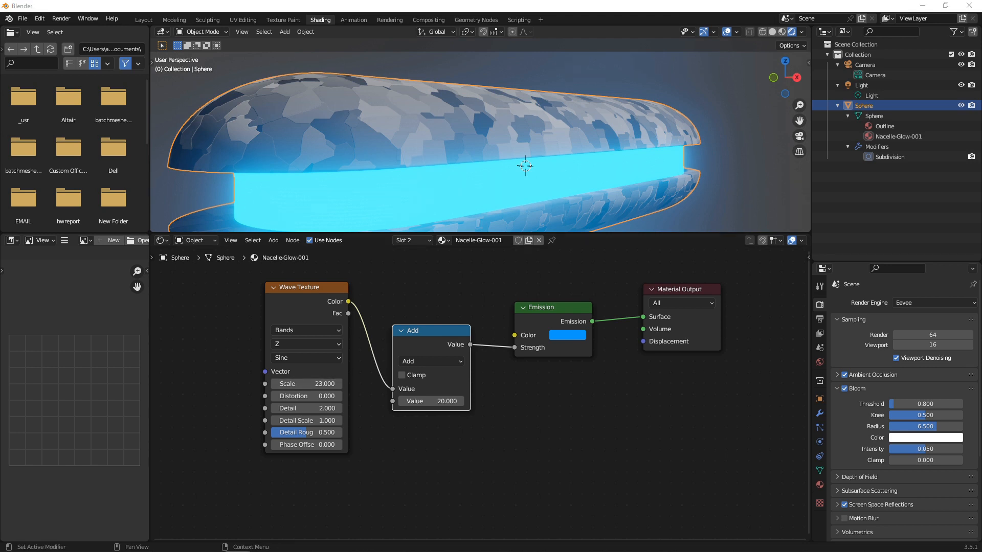
click(421, 360)
click(446, 415)
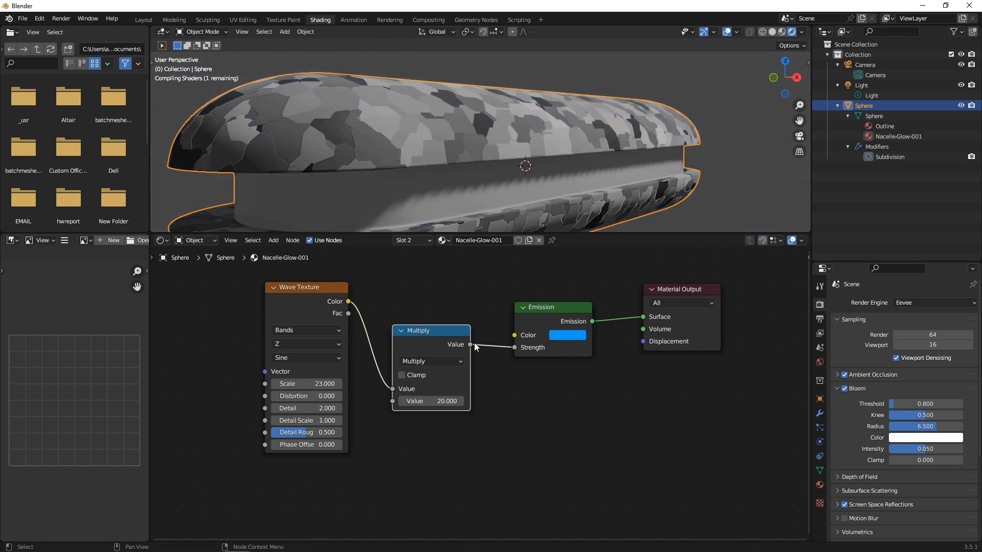
click(429, 362)
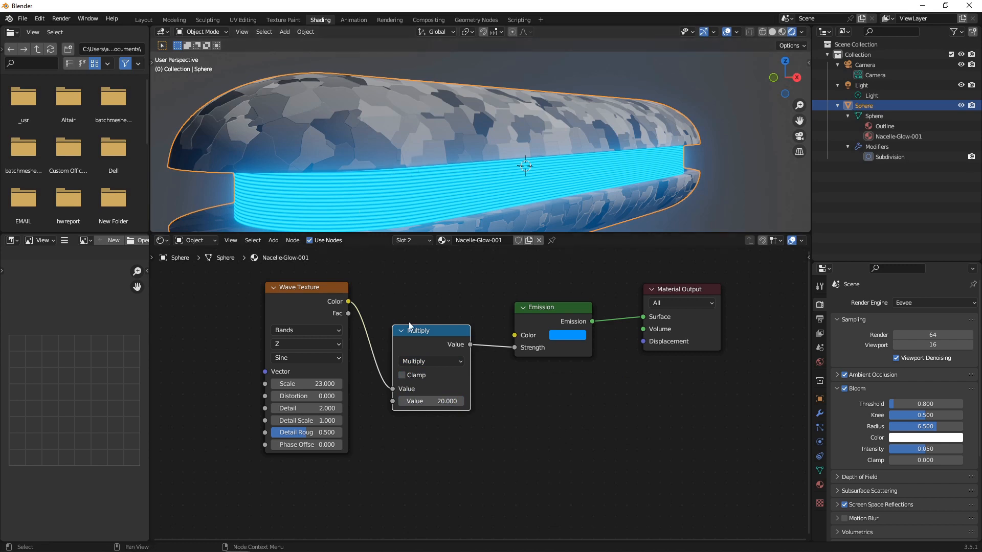
Step: Switch the Math node to Add for comparison, return it to Multiply, and set its second value to 9
click(422, 360)
click(425, 387)
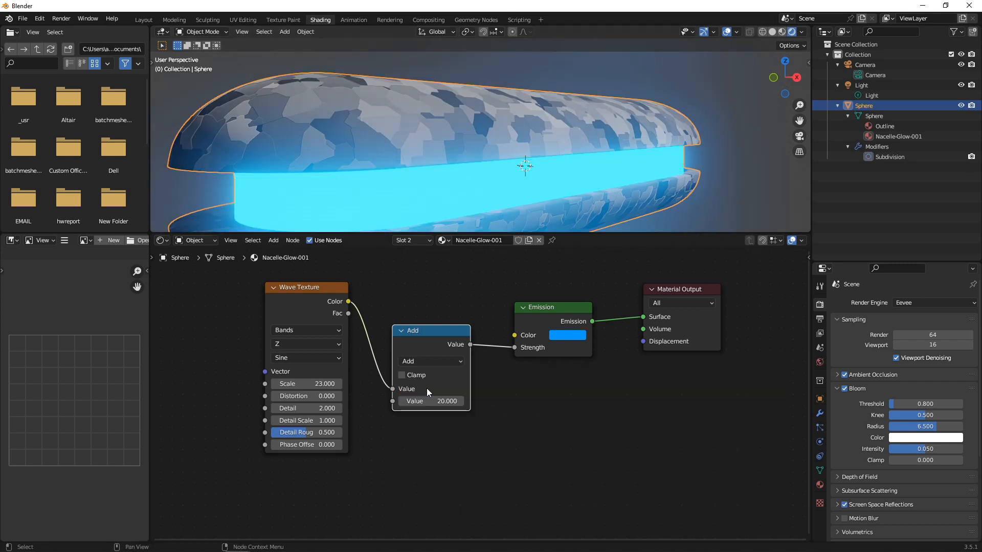
click(426, 361)
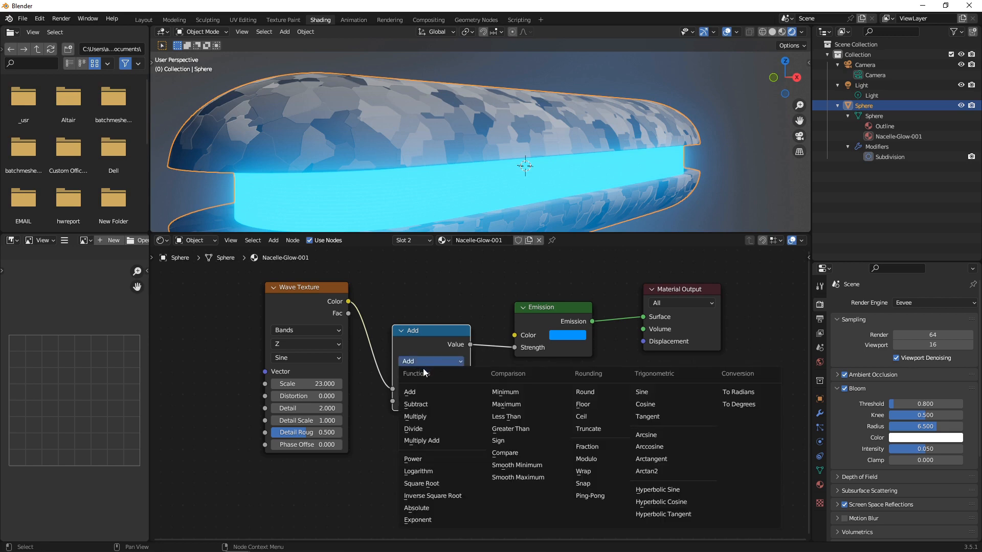
click(425, 419)
scroll(422, 413, down, 1)
drag(453, 400, 422, 400)
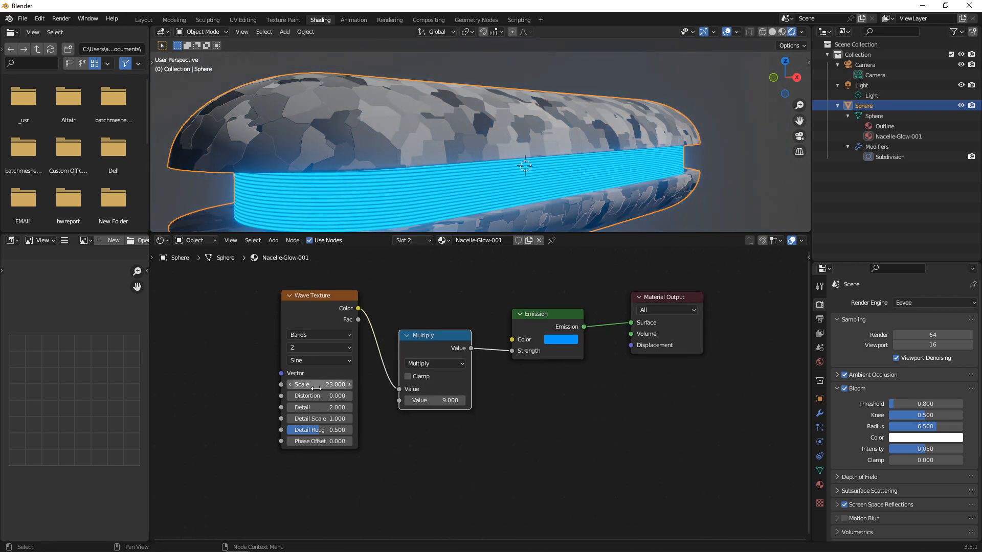
Step: Set the Wave Texture's Scale to 25.6, Detail to 11 and Detail Scale to -7.6
drag(317, 384, 342, 384)
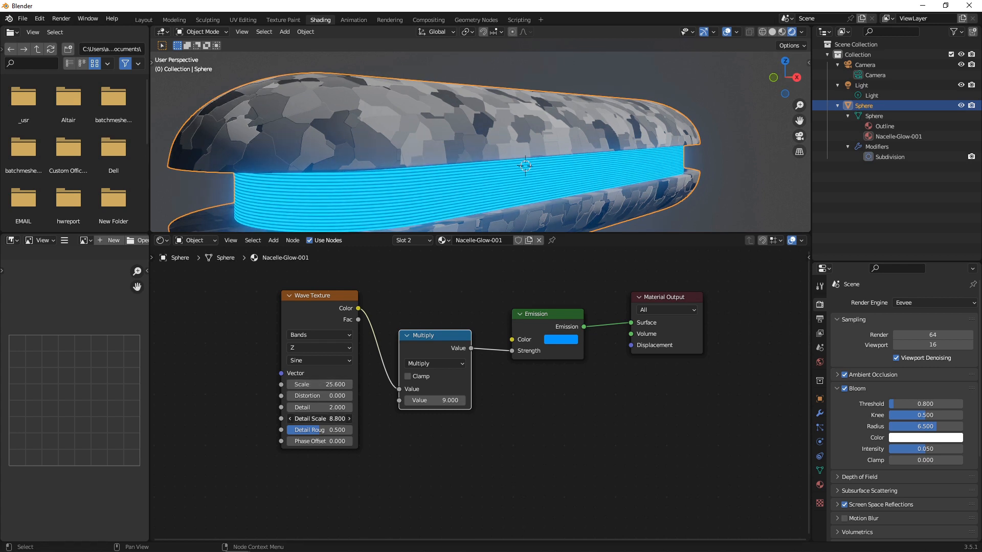
mouse_move(320, 419)
mouse_down()
mouse_move(304, 418)
mouse_move(343, 408)
mouse_move(307, 408)
mouse_move(327, 408)
mouse_up()
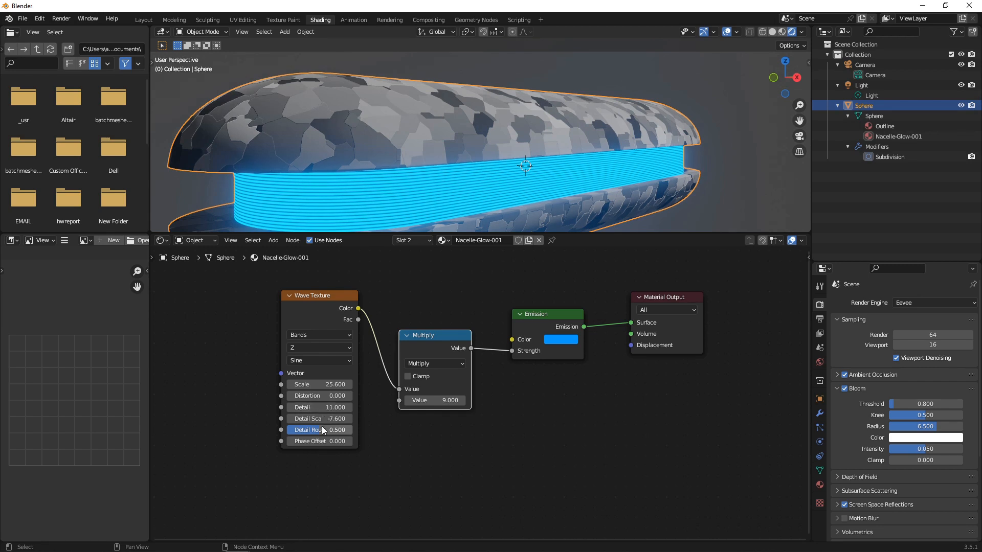
Step: Try a Phase Offset of -42.3 on the Wave Texture and reset it to 0
mouse_move(322, 441)
mouse_down()
mouse_move(352, 441)
mouse_move(287, 441)
mouse_move(307, 441)
mouse_up()
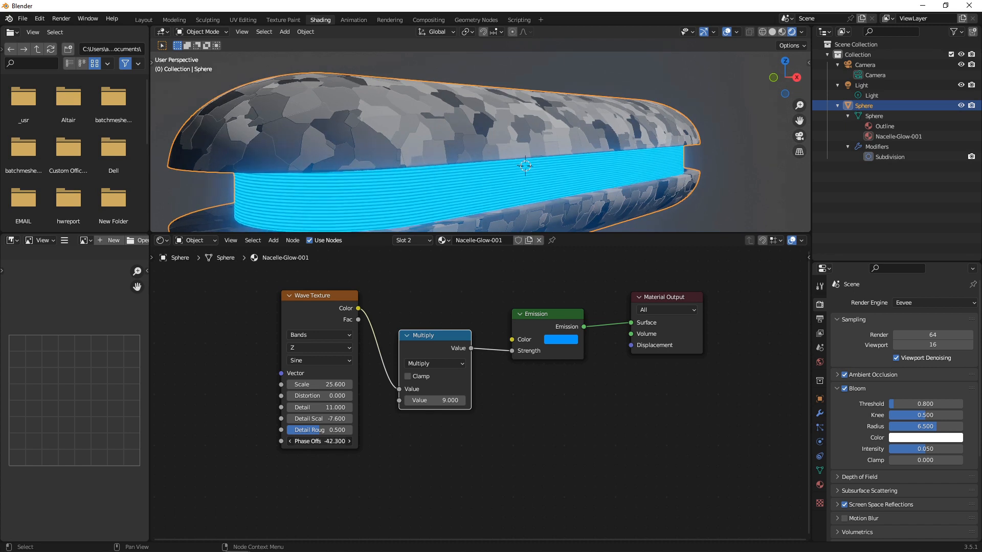
click(325, 439)
text(0)
key(Return)
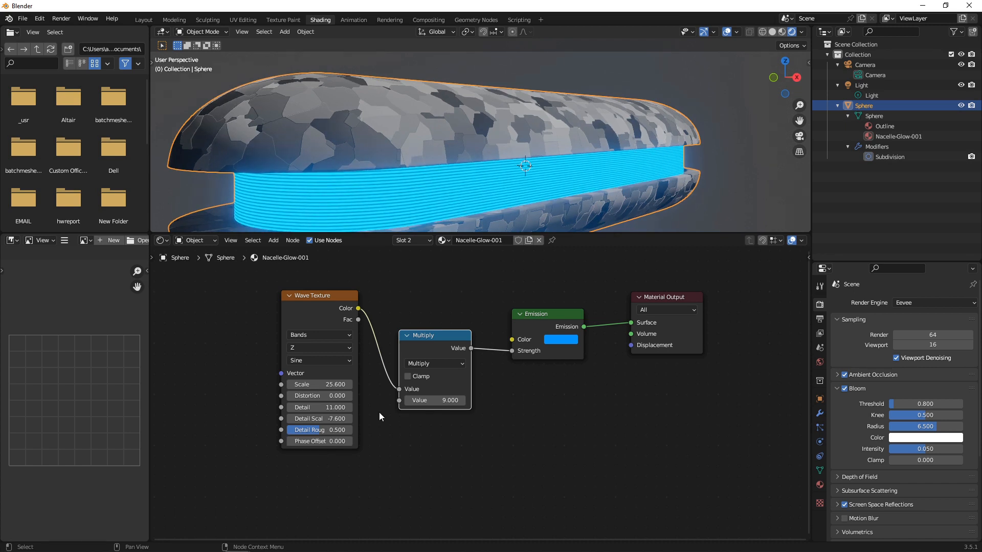
Step: Set the Wave Texture's Scale to 11.4 and check the glowing bands on the whole nacelle
drag(307, 384, 284, 384)
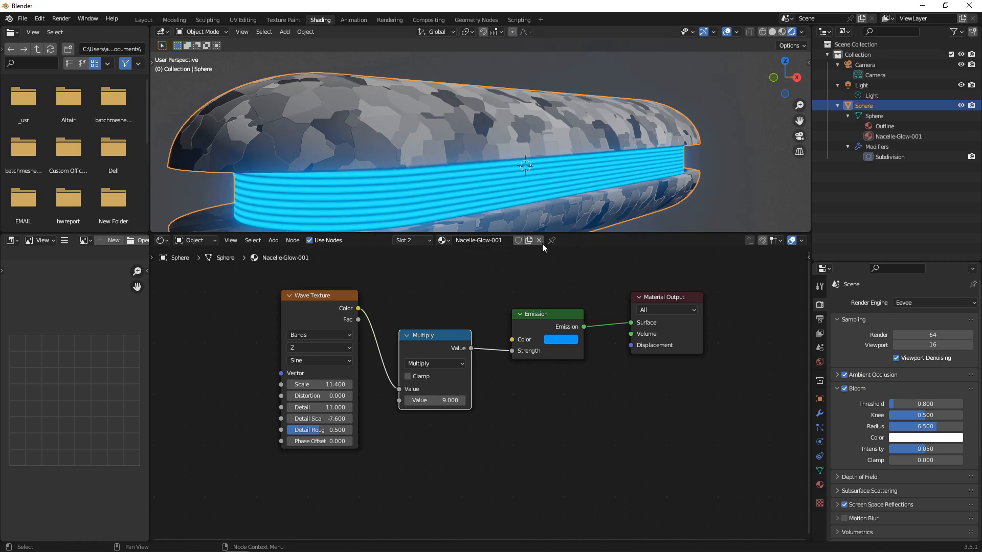
middle_drag(532, 214, 562, 166)
scroll(503, 192, down, 4)
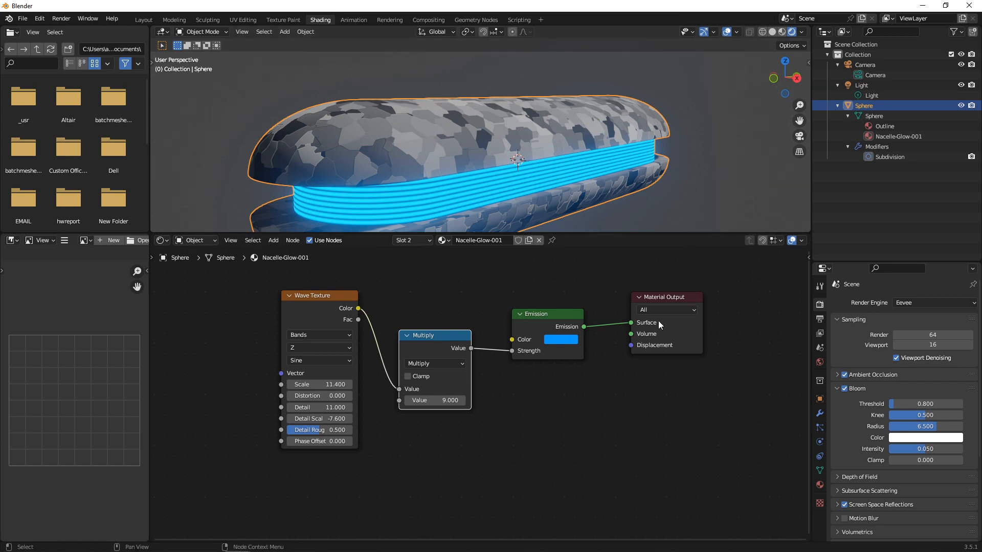
Step: Move the Material Output aside, duplicate the Emission node below the original, and link Multiply's Value to the duplicate's Strength
drag(656, 297, 787, 293)
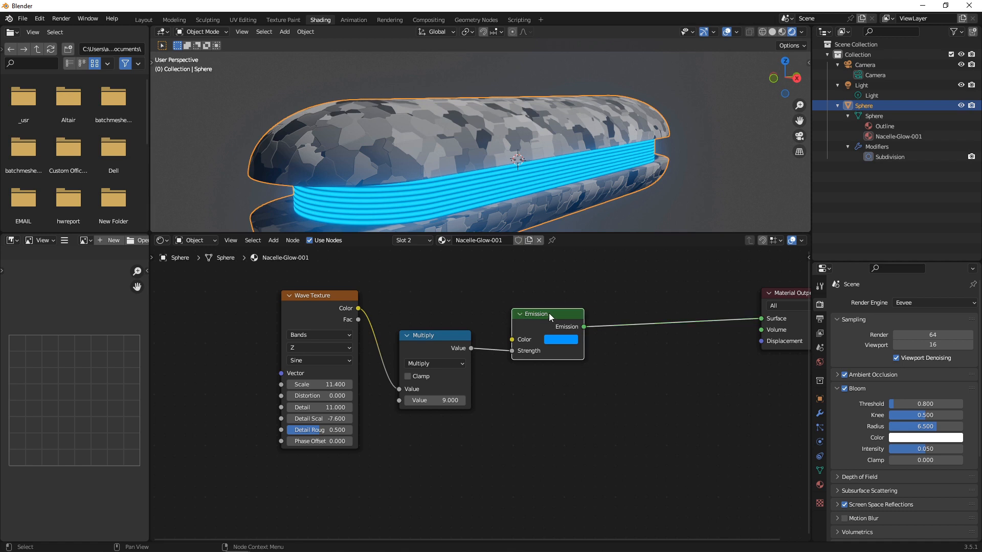
key(shift+d)
click(554, 374)
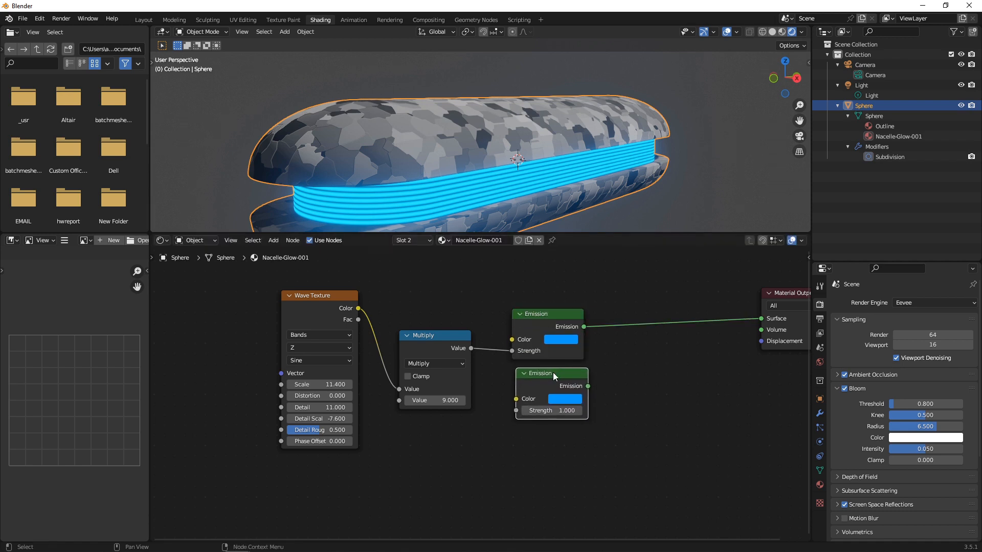
drag(471, 349, 515, 411)
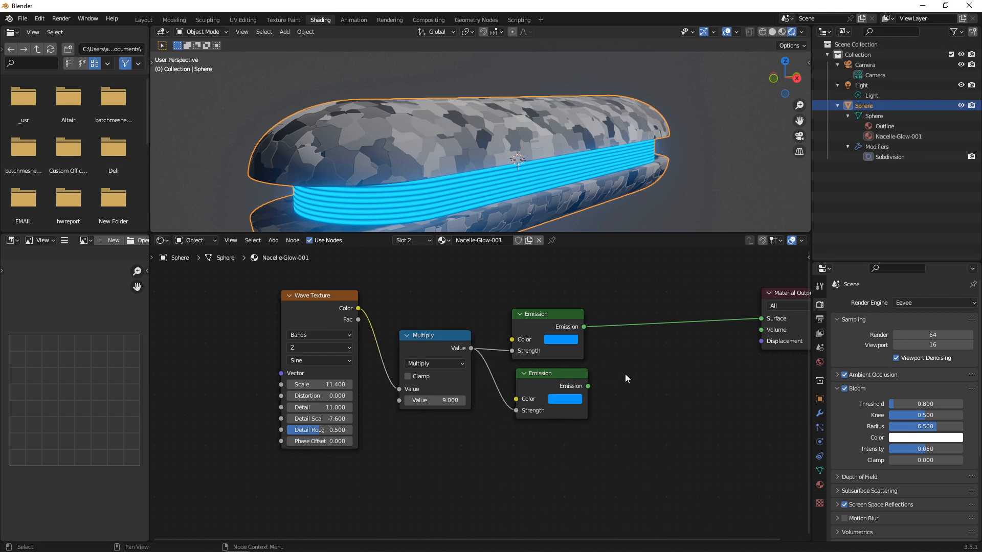
Step: Insert a Mix Shader between the first Emission and the Material Output, and connect the second Emission to its free Shader input
key(shift+a)
click(615, 374)
text(mix)
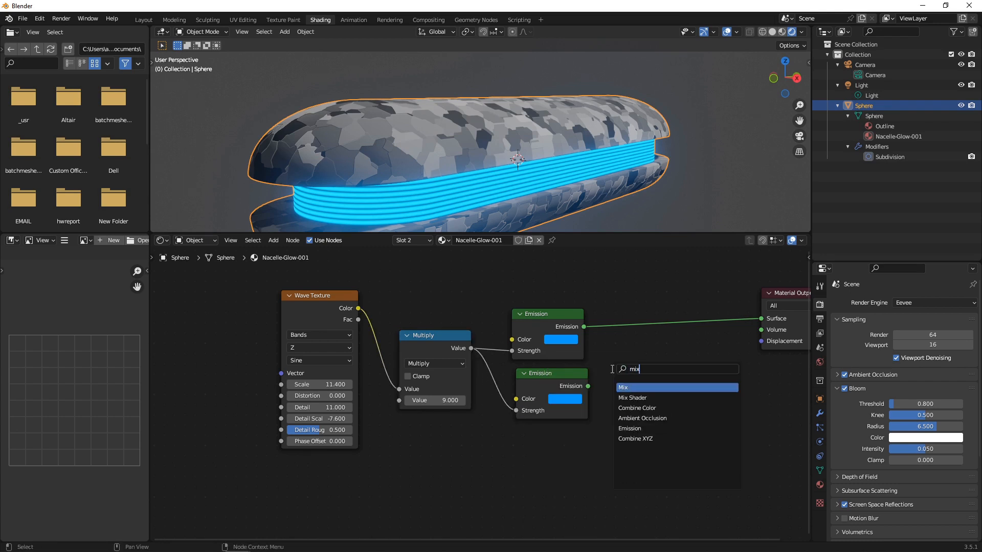
click(633, 398)
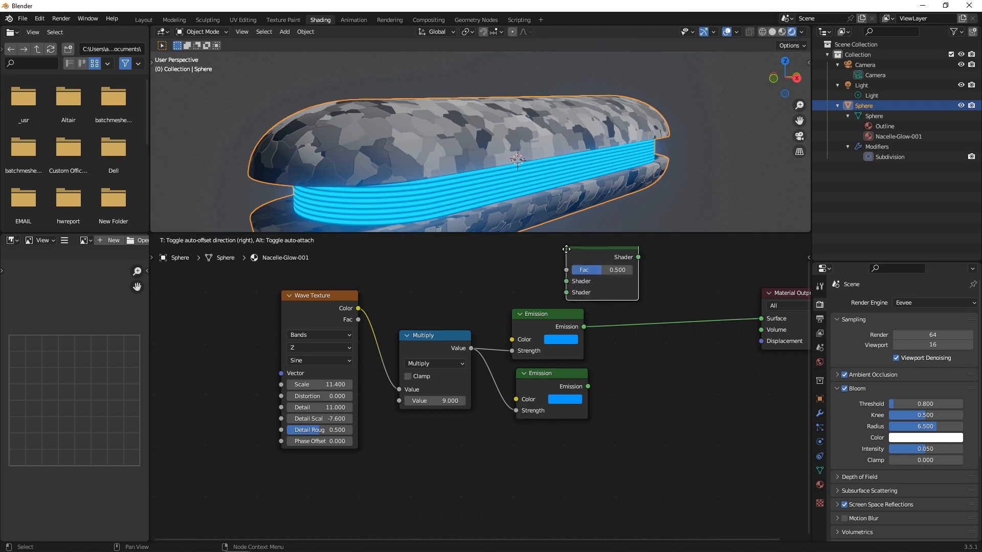
click(648, 319)
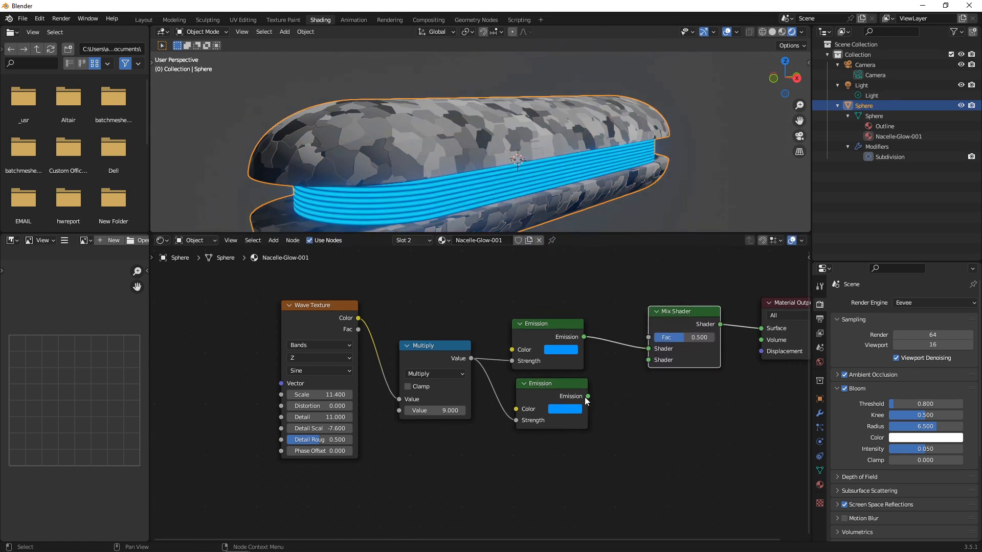
drag(587, 397, 648, 361)
Step: Set the second Emission's color to green and the Mix Shader's Fac to 0
click(550, 408)
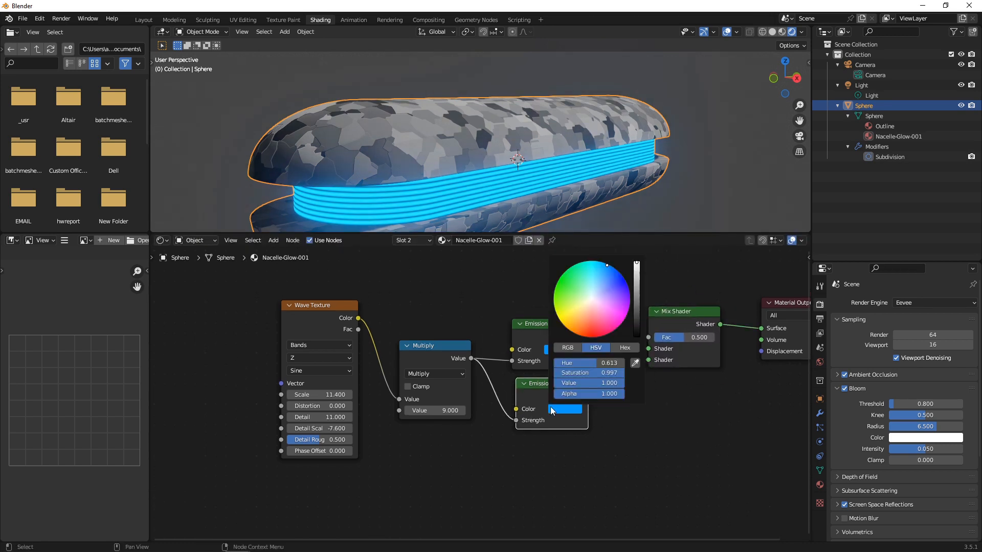
mouse_move(621, 308)
mouse_down()
mouse_move(625, 281)
mouse_move(625, 317)
mouse_move(628, 301)
mouse_move(614, 329)
mouse_move(586, 338)
mouse_move(561, 320)
mouse_move(559, 299)
mouse_up()
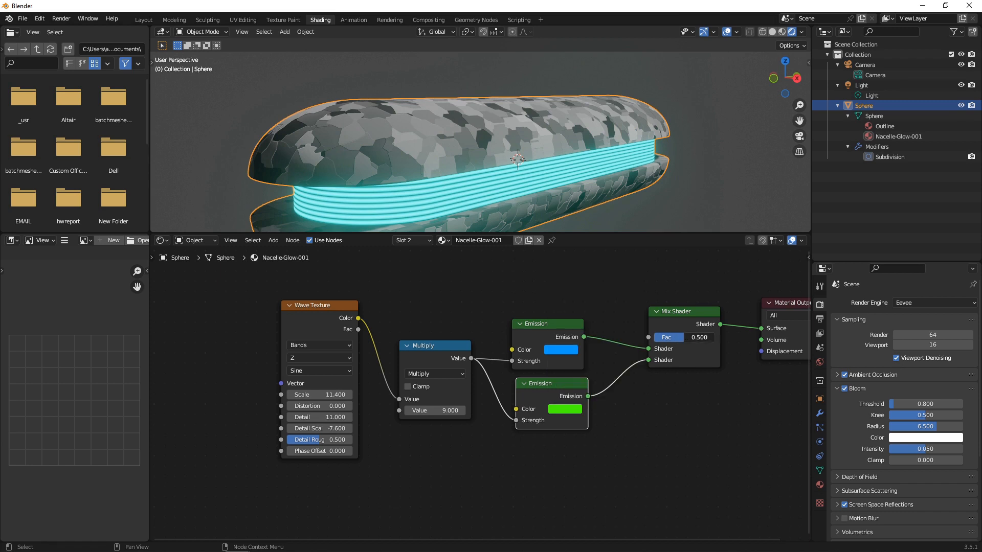
drag(684, 338, 655, 337)
Step: Change the second Emission's color to red and test the Mix Shader's Fac, returning it to 0
click(568, 407)
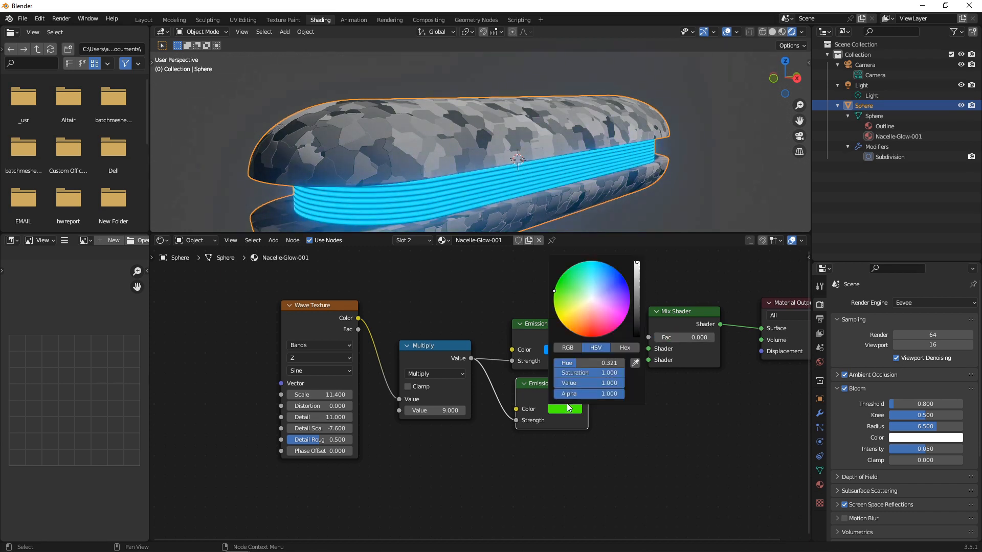
click(590, 323)
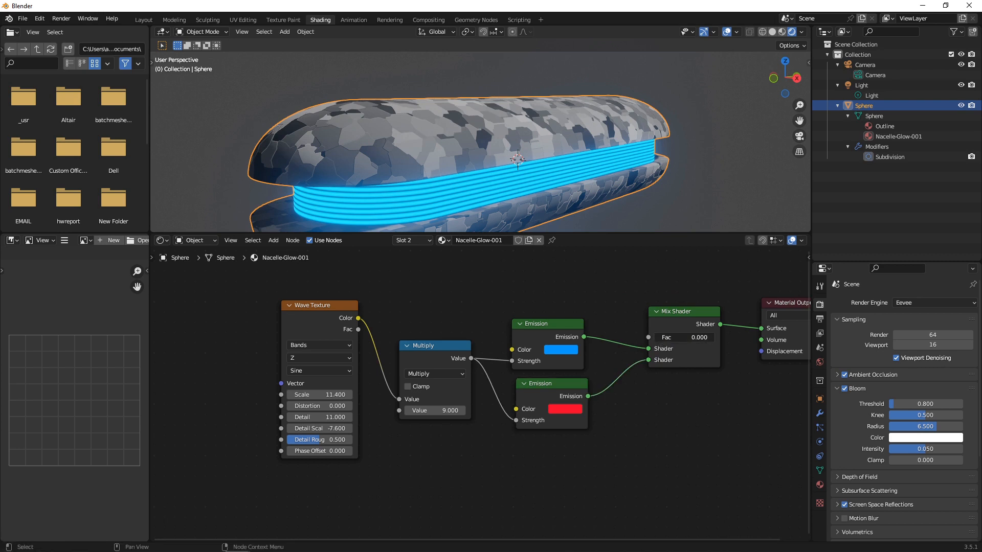
mouse_move(656, 338)
mouse_down()
mouse_move(714, 337)
mouse_move(656, 337)
mouse_up()
Step: Duplicate the Multiply node below the original and wire the copy between the Wave Texture's Color and the red Emission's Strength
drag(444, 351, 443, 311)
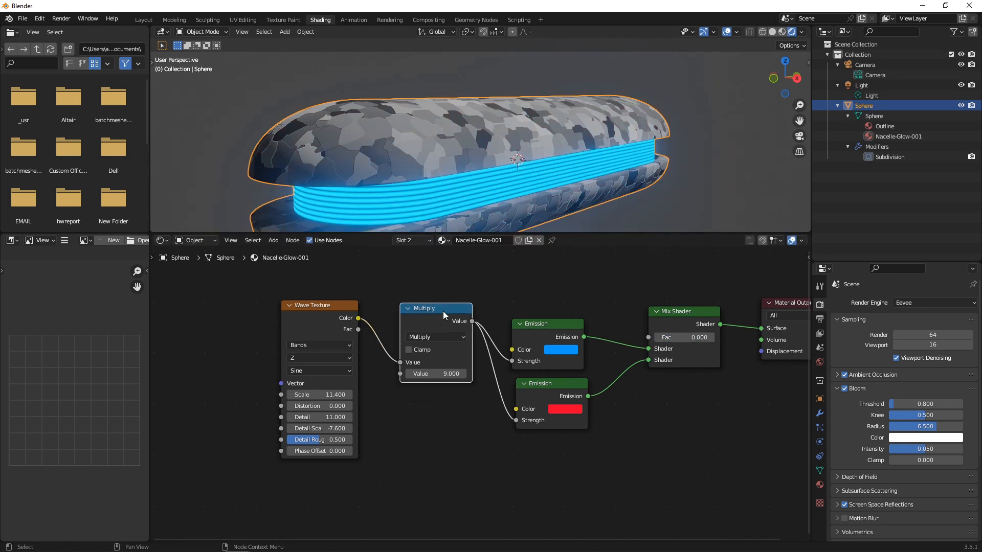
key(shift+d)
click(441, 398)
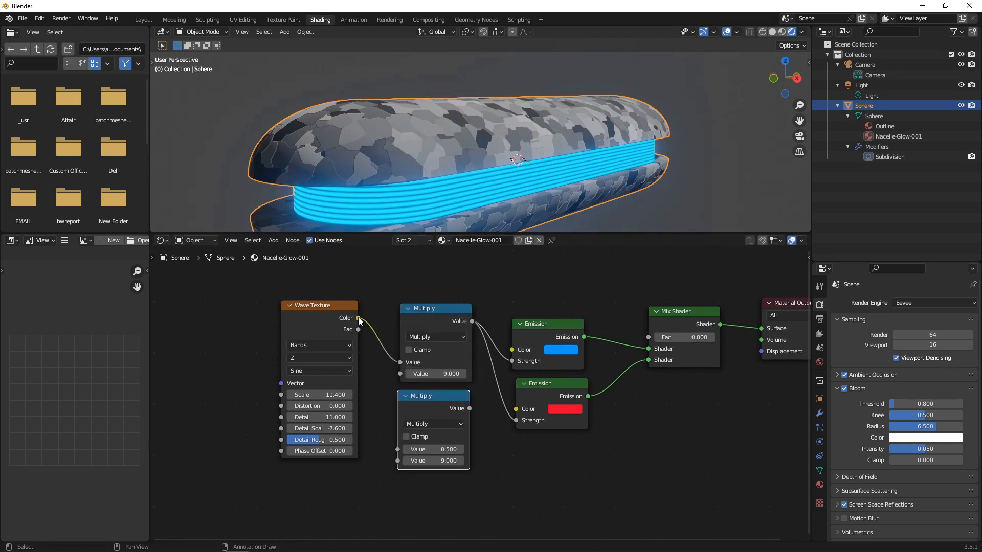
drag(359, 318, 398, 449)
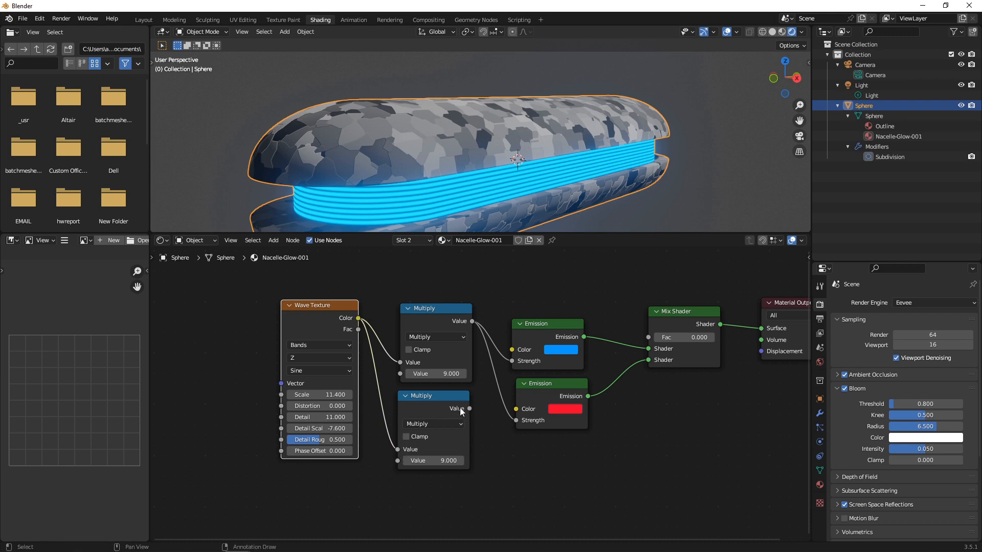
drag(469, 408, 514, 421)
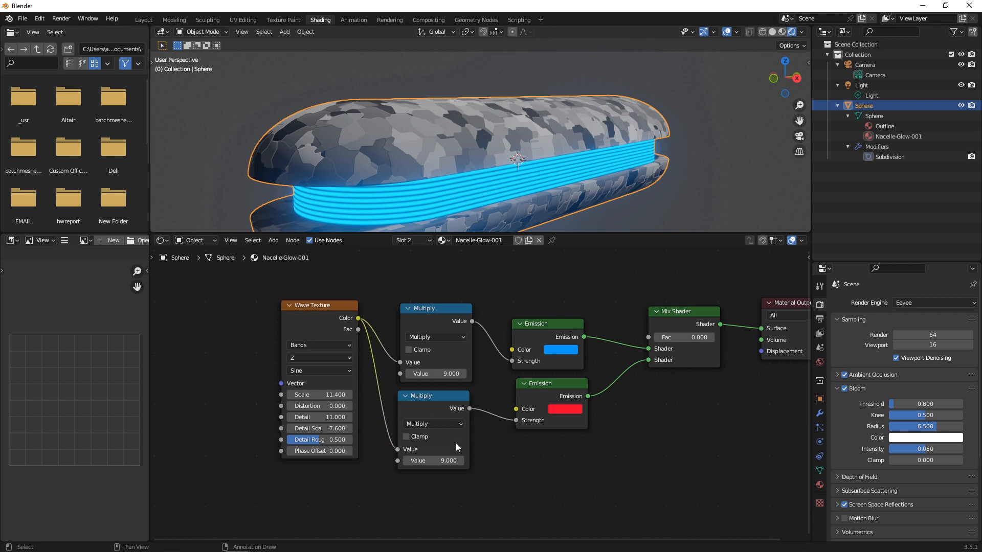
Step: Set the second Multiply's value to 38.7 and test the Mix Shader's Fac, leaving it at 0
drag(442, 461, 458, 440)
click(698, 339)
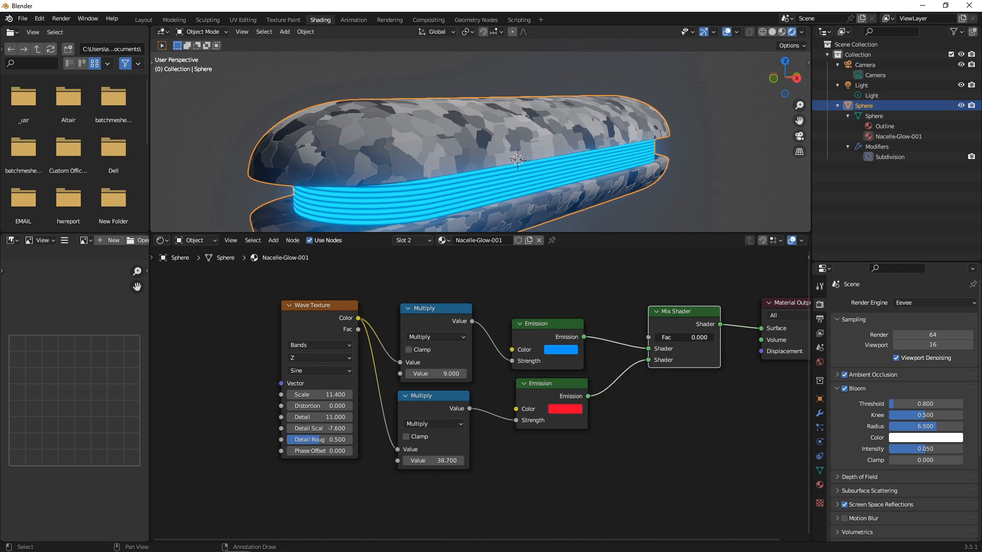
mouse_move(654, 339)
mouse_down()
mouse_move(714, 338)
mouse_move(654, 338)
mouse_up()
click(617, 324)
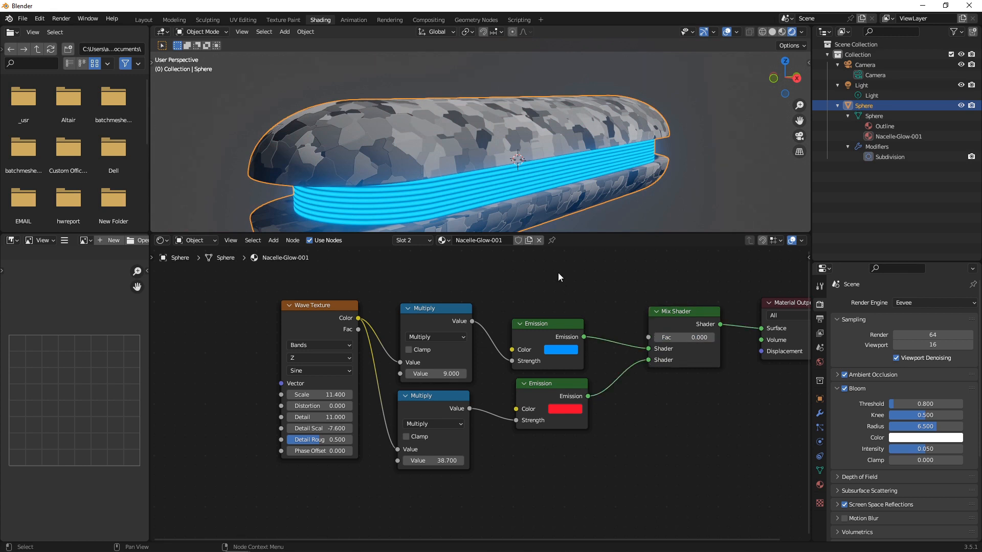
Step: Add a Noise Texture above the Wave Texture and link its Fac output to the Mix Shader's Fac
scroll(559, 276, down, 3)
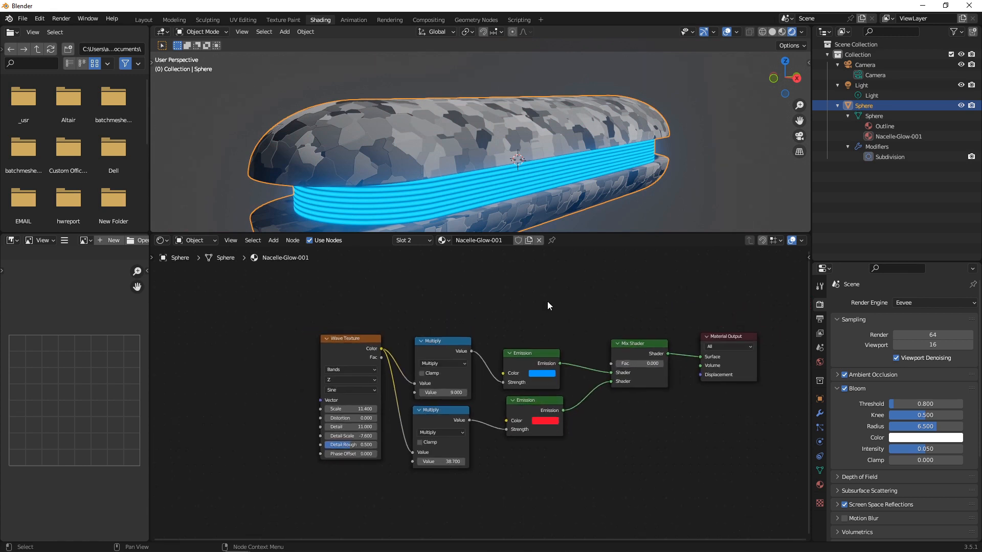
scroll(512, 296, down, 1)
middle_drag(448, 320, 497, 327)
scroll(363, 336, up, 1)
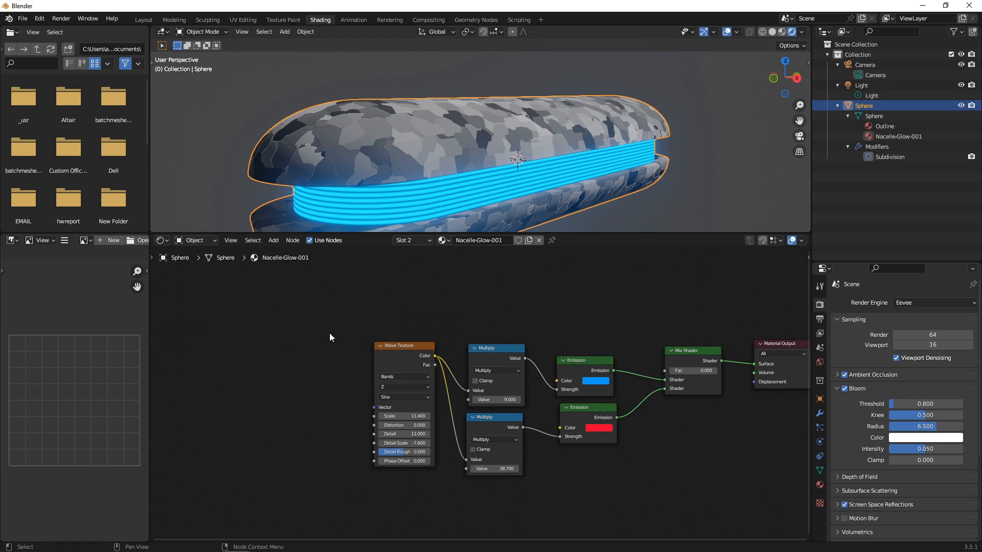
scroll(338, 330, down, 1)
middle_drag(345, 323, 342, 373)
key(shift+a)
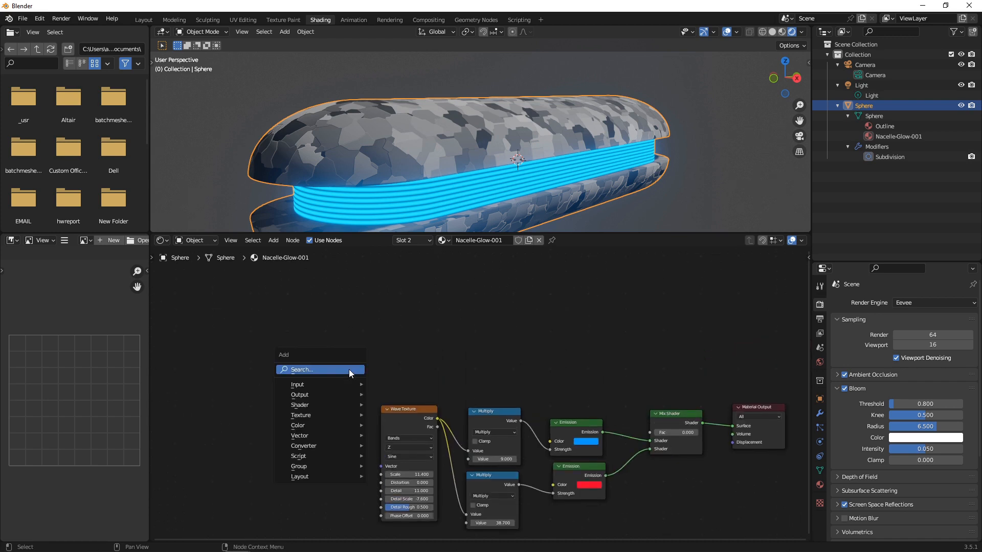
click(349, 369)
text(noise)
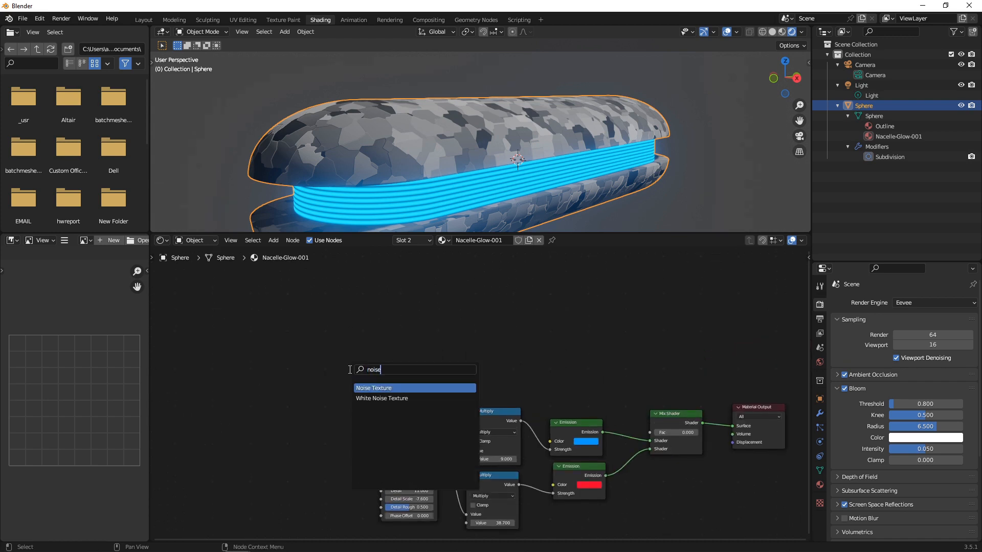
key(Return)
click(375, 311)
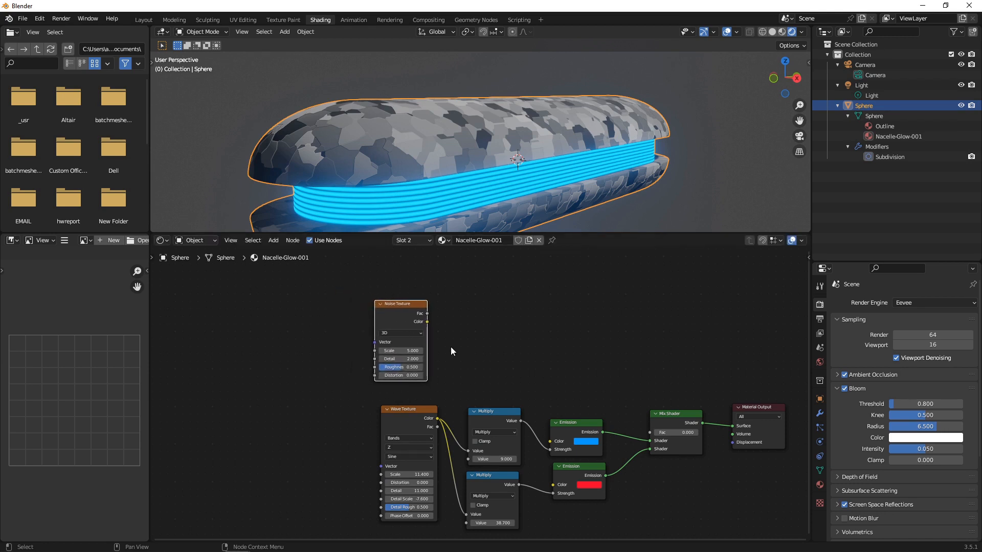
drag(427, 314, 650, 432)
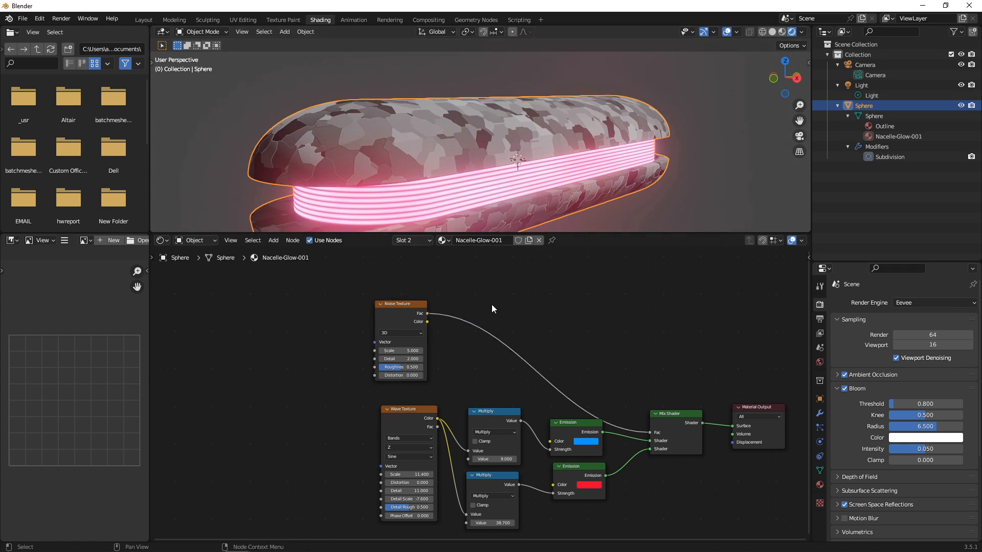
Step: Insert a ColorRamp on the link between the Noise Texture and the Mix Shader
key(shift+a)
click(472, 305)
text(color)
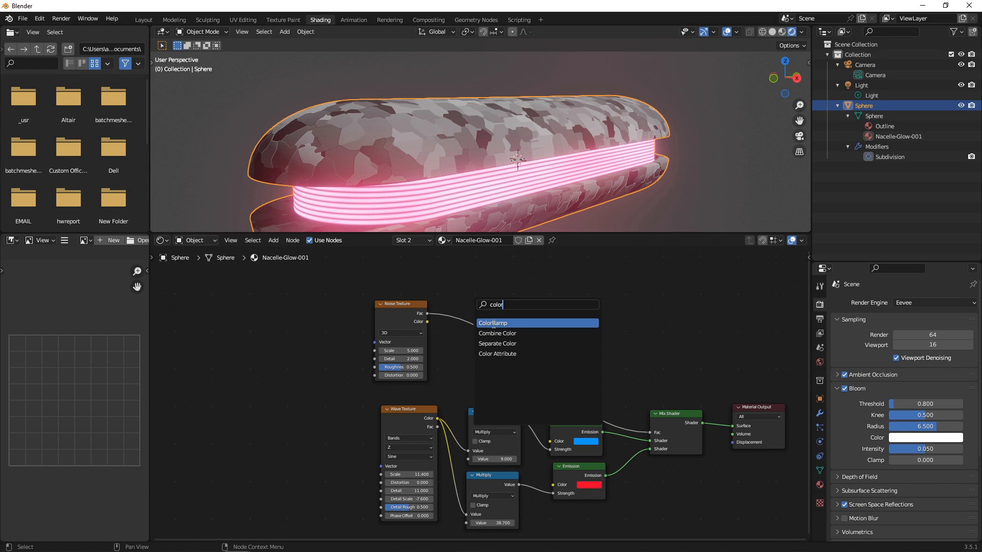
key(Return)
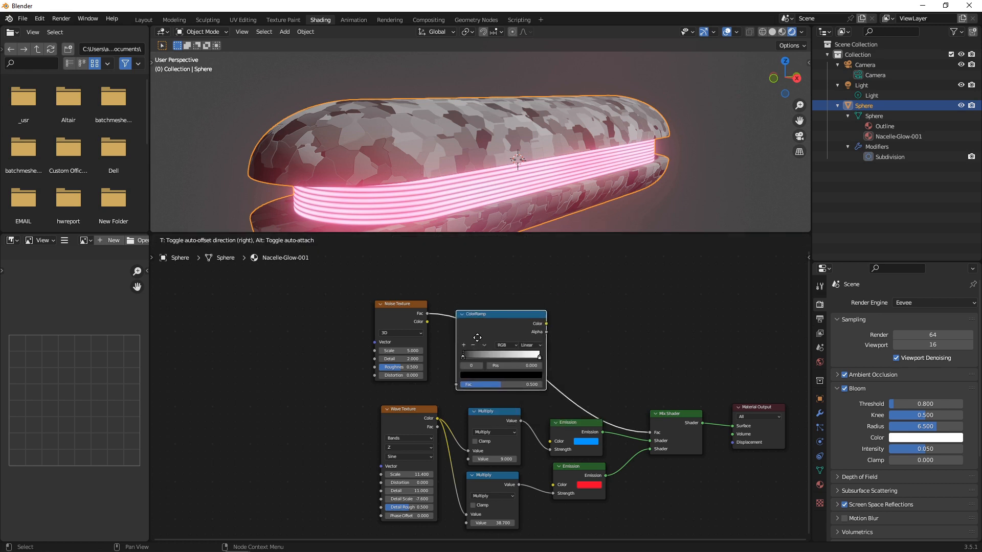
click(443, 306)
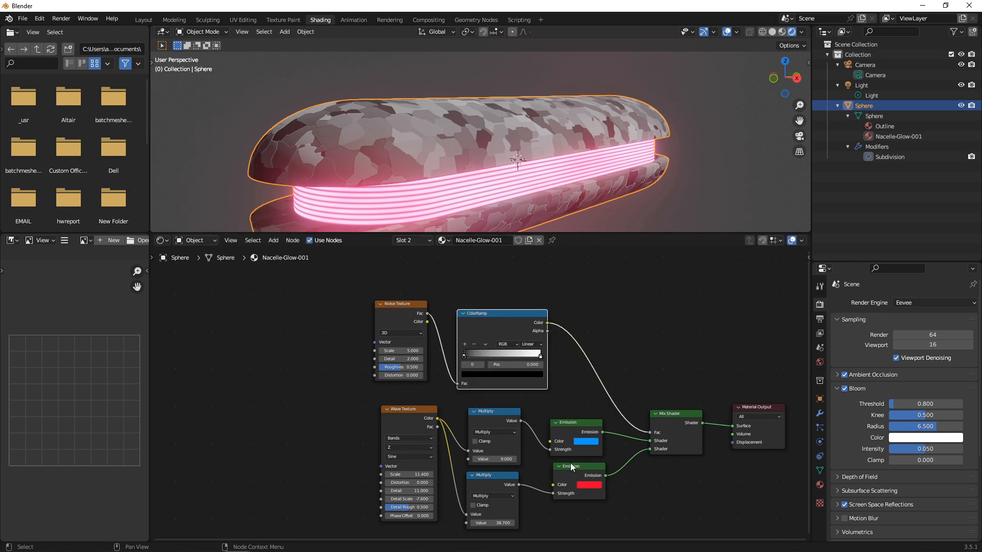
Step: Move the ColorRamp's black stop to position 0.409
scroll(498, 323, up, 2)
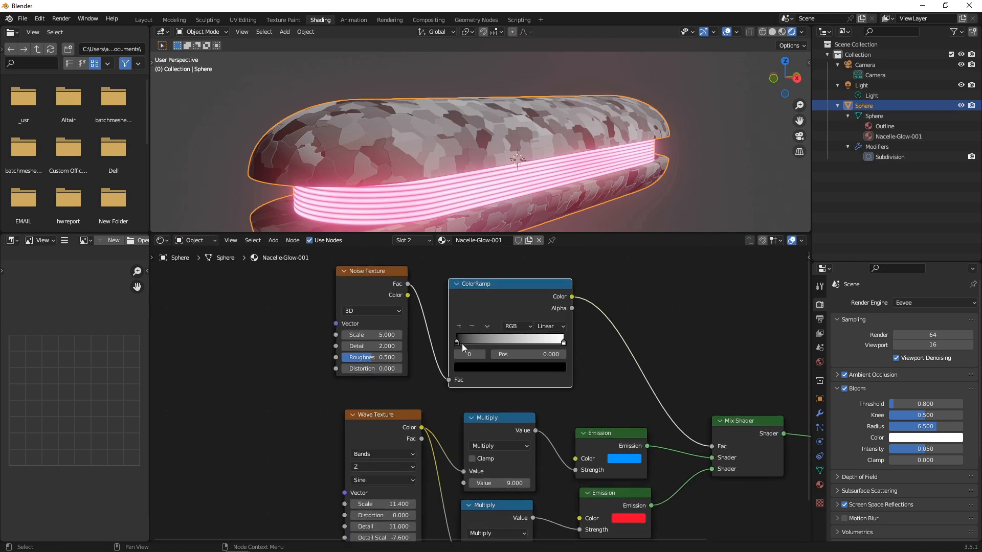
drag(459, 341, 507, 336)
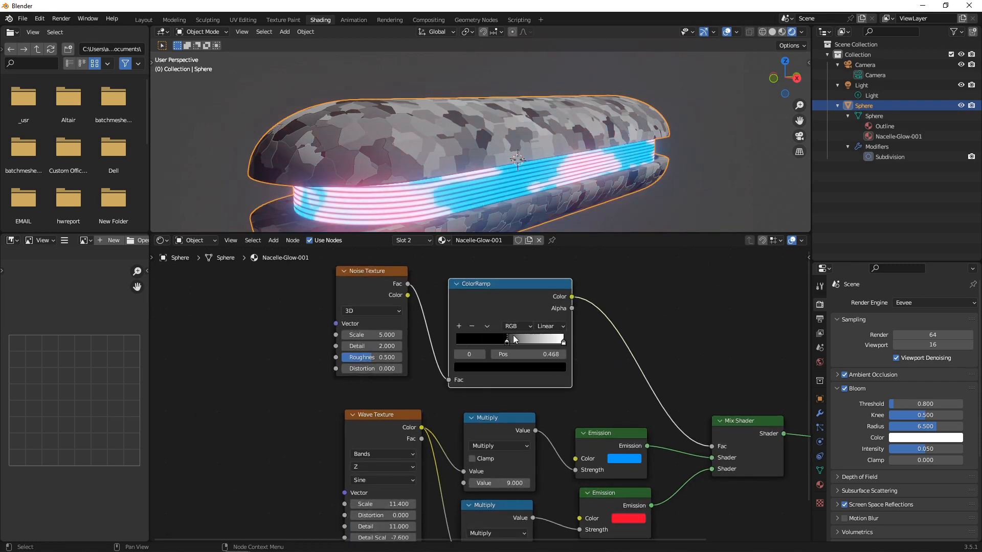
scroll(534, 391, down, 1)
Step: Change the second Emission's color to violet-blue and the first Emission's color to turquoise with hue 0.407
click(619, 509)
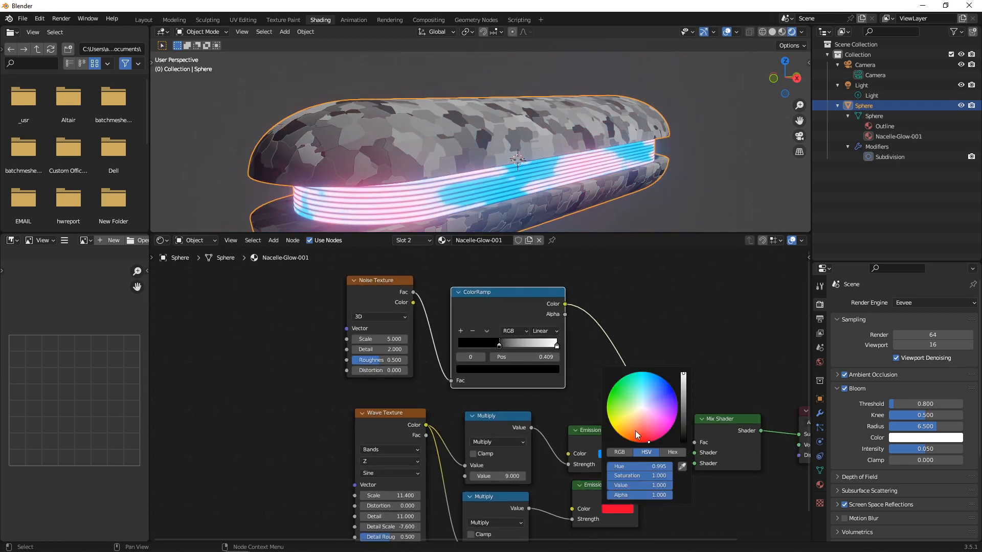
drag(665, 385, 676, 396)
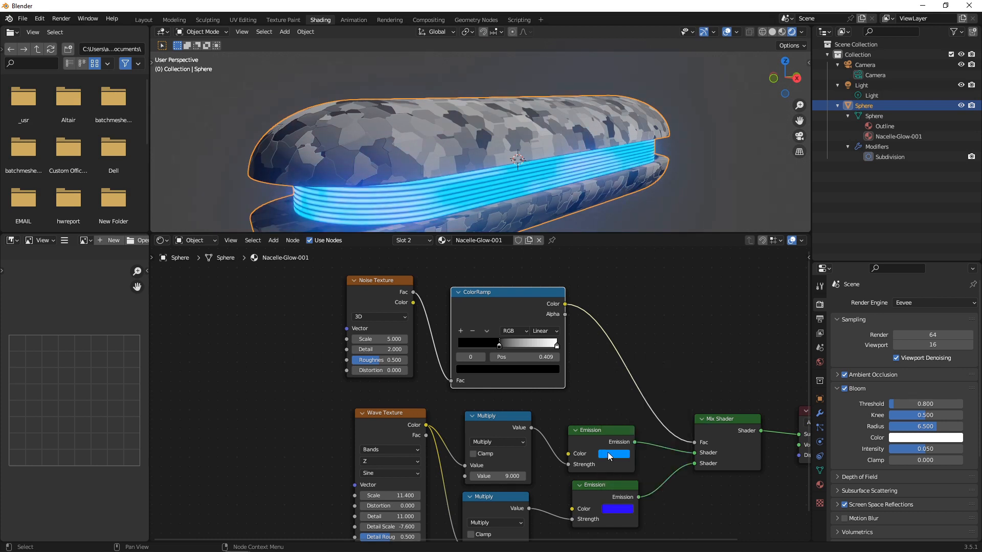
click(608, 453)
drag(620, 317, 624, 320)
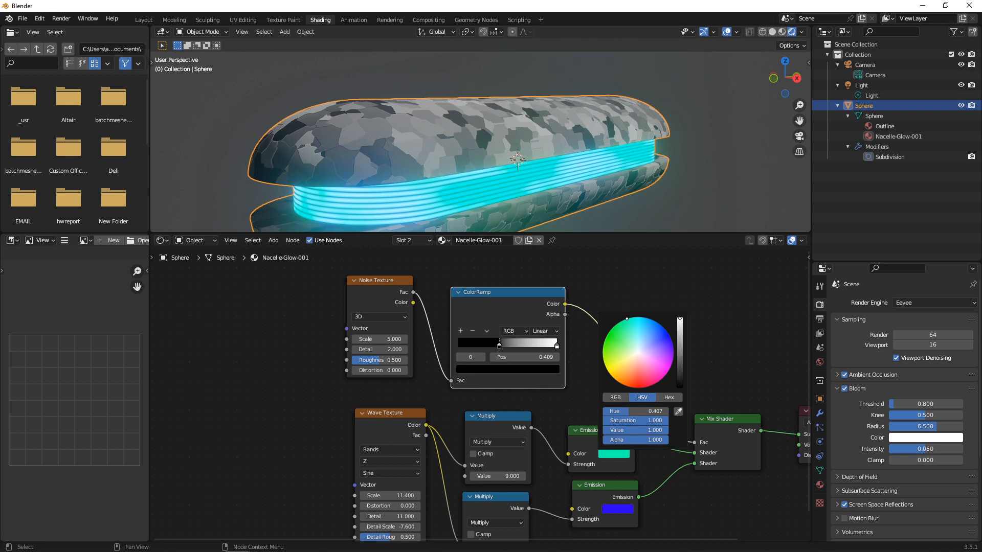
Step: Set the second Multiply's value to 26.3 and the first Multiply's value to 10.3
middle_drag(540, 458, 622, 347)
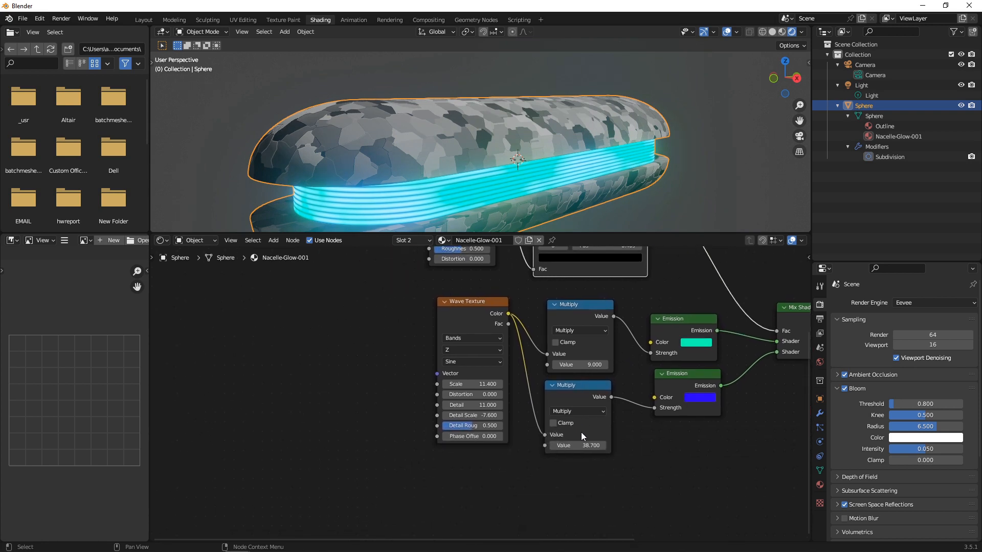
drag(578, 445, 553, 445)
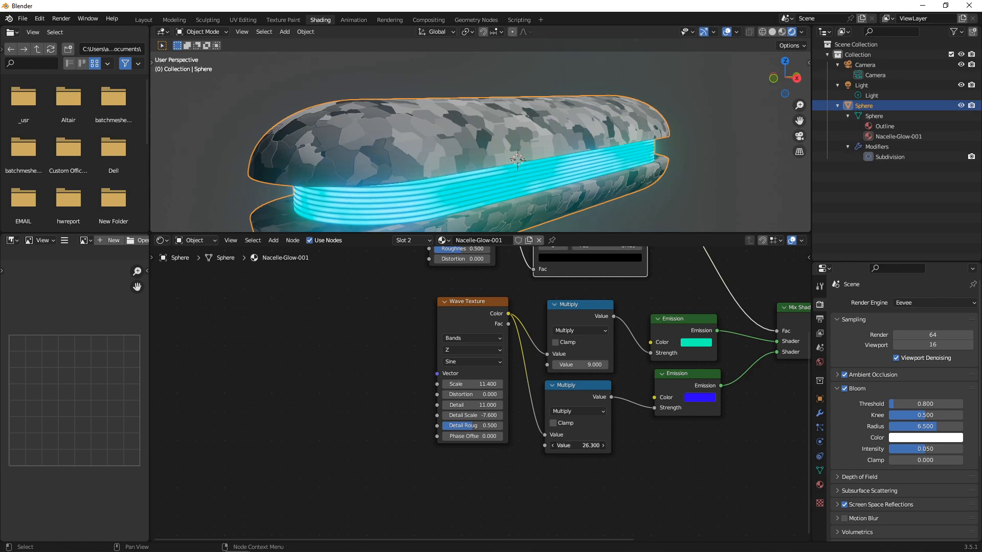
drag(583, 365, 606, 365)
Step: Move the ColorRamp's white stop to position 0.586 and the black stop to about a third along the ramp
middle_drag(622, 285, 627, 384)
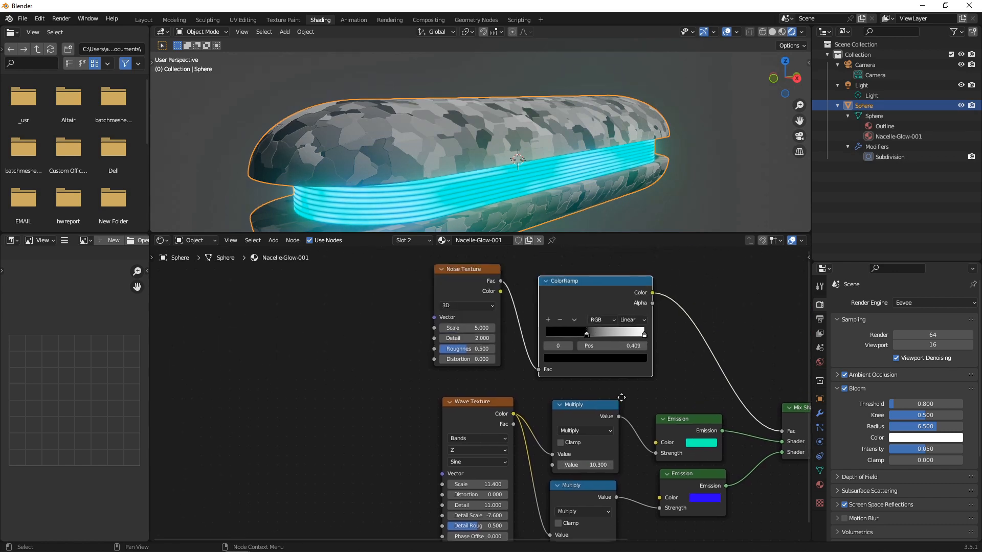
mouse_move(589, 334)
mouse_down()
mouse_move(616, 331)
mouse_move(608, 335)
mouse_up()
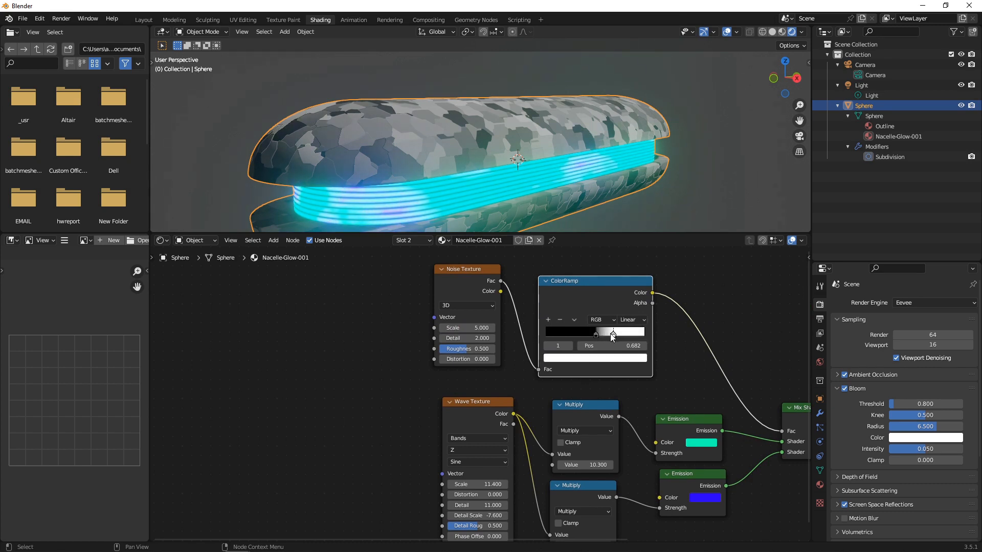
drag(581, 337, 615, 333)
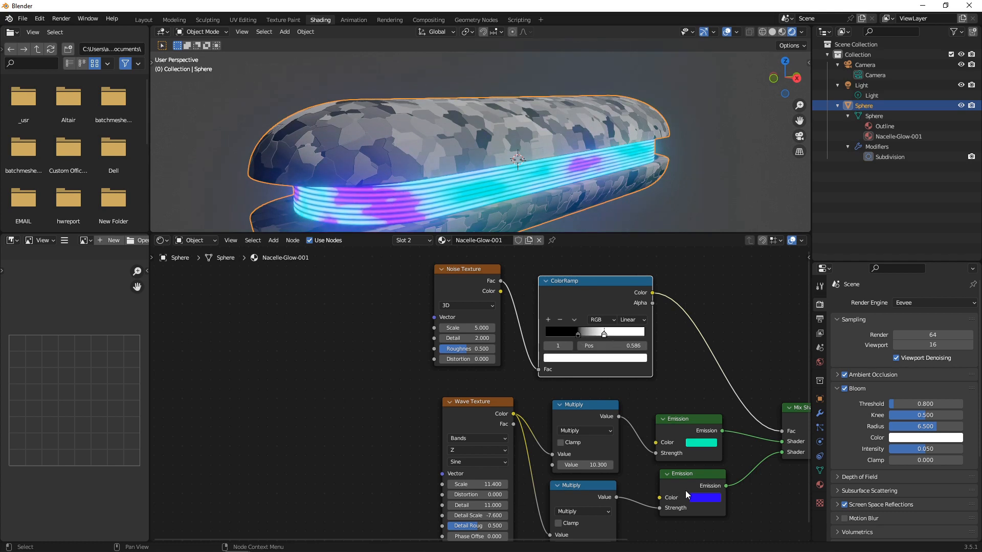
Step: Change the second Emission's color to a purer blue with hue 0.659
click(692, 474)
click(704, 497)
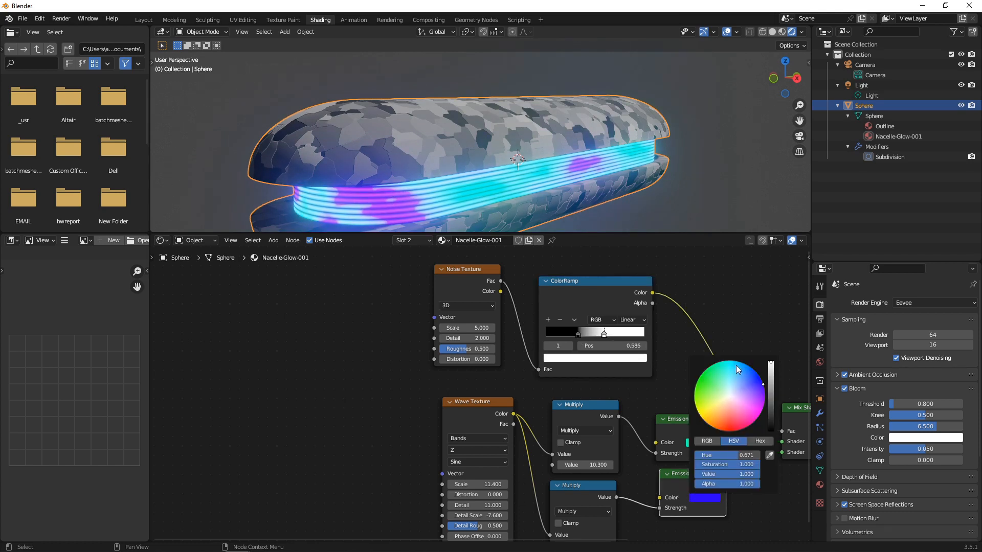
drag(735, 365, 755, 370)
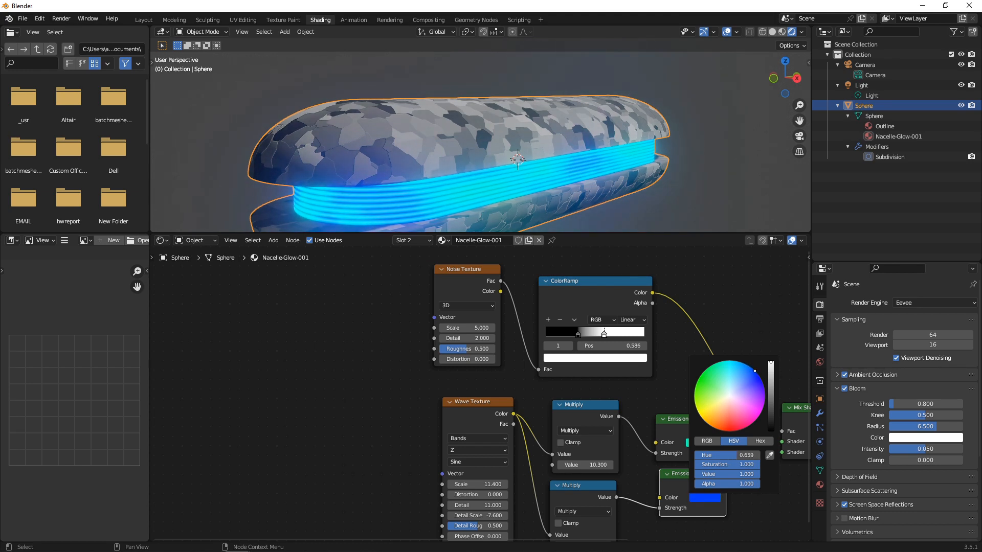
middle_drag(611, 335, 552, 369)
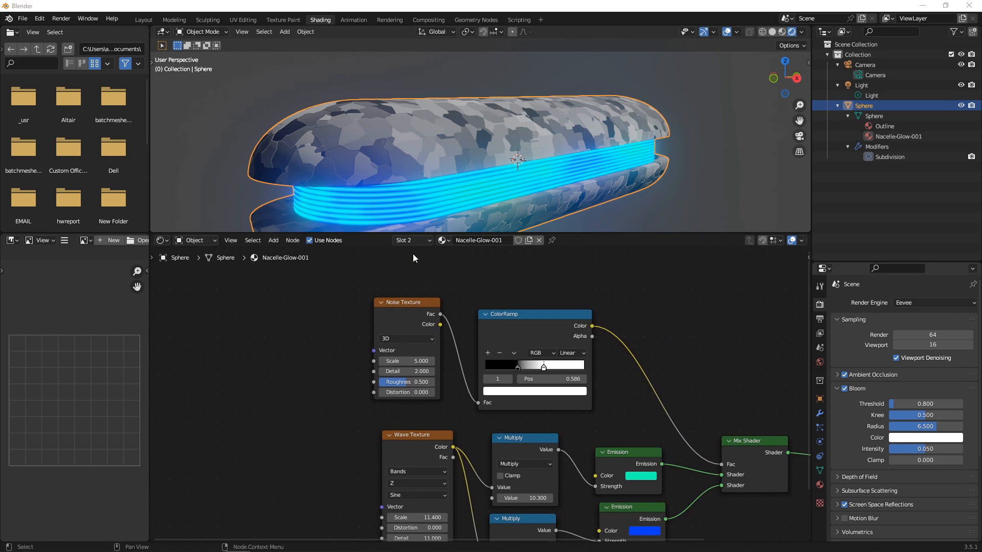
Step: Select the Noise Texture and check in the add-on preferences that Node Wrangler is enabled
middle_drag(480, 211, 417, 212)
click(407, 305)
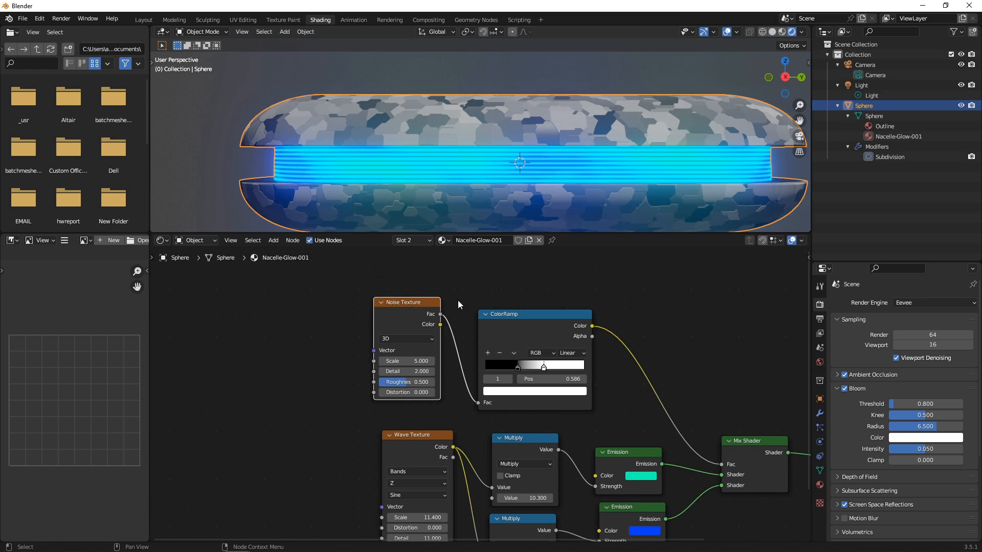
click(40, 19)
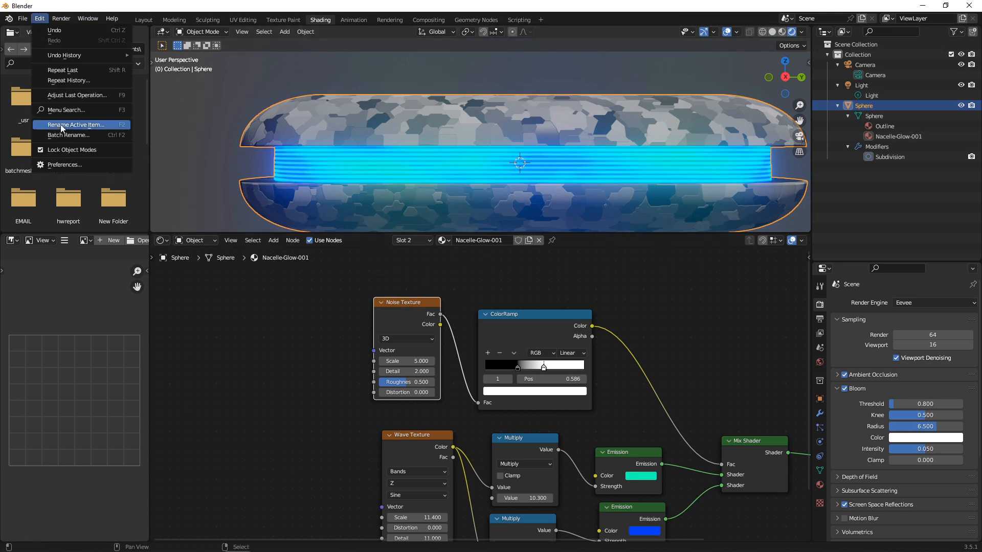
click(75, 165)
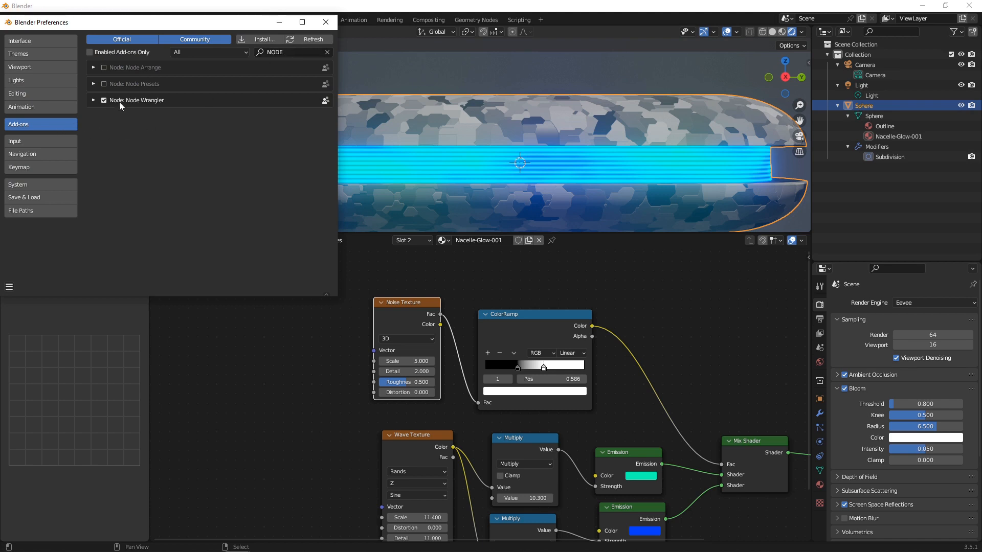
click(326, 22)
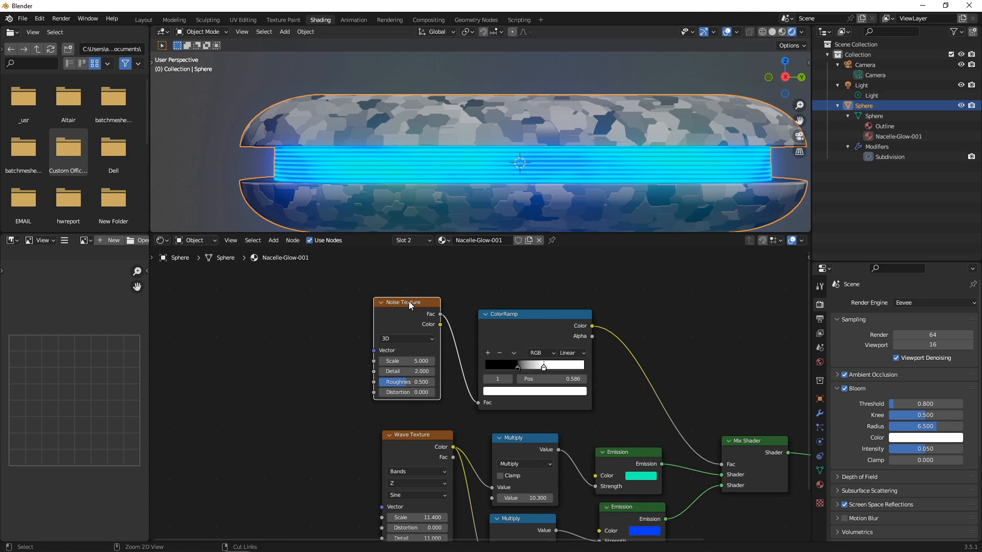
Step: Add Texture Coordinate and Mapping nodes to the Noise Texture and link the Object output to Mapping's Vector
key(ctrl+t)
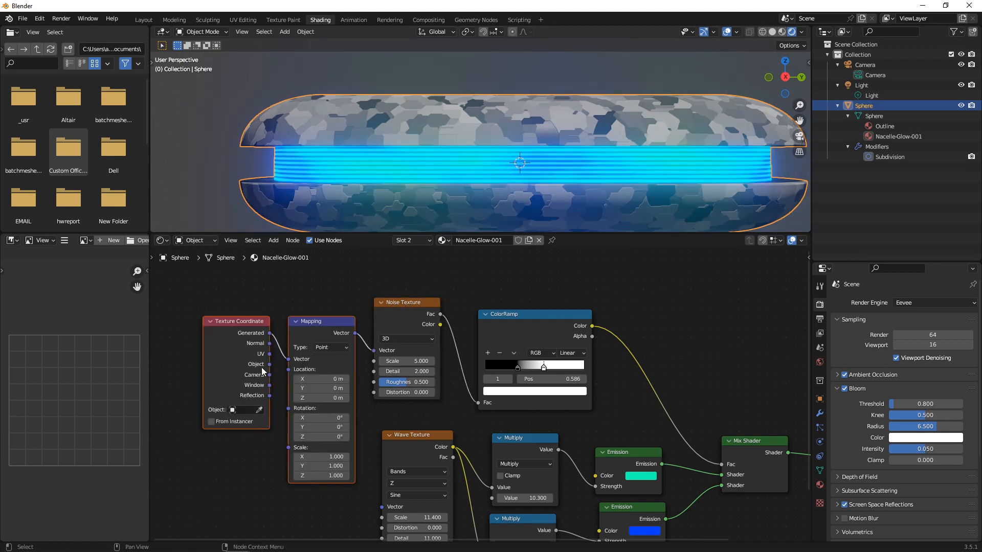
drag(270, 365, 288, 359)
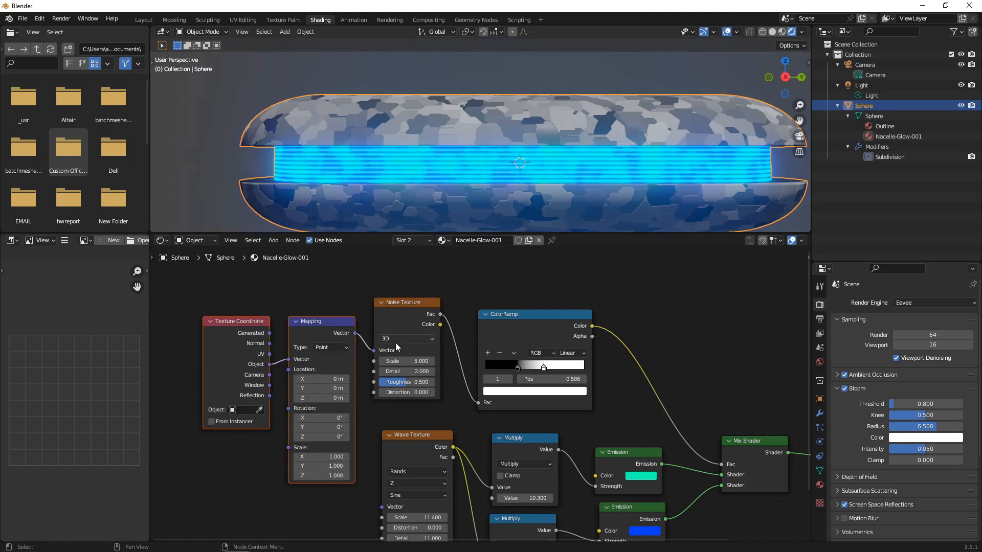
middle_drag(543, 199, 571, 180)
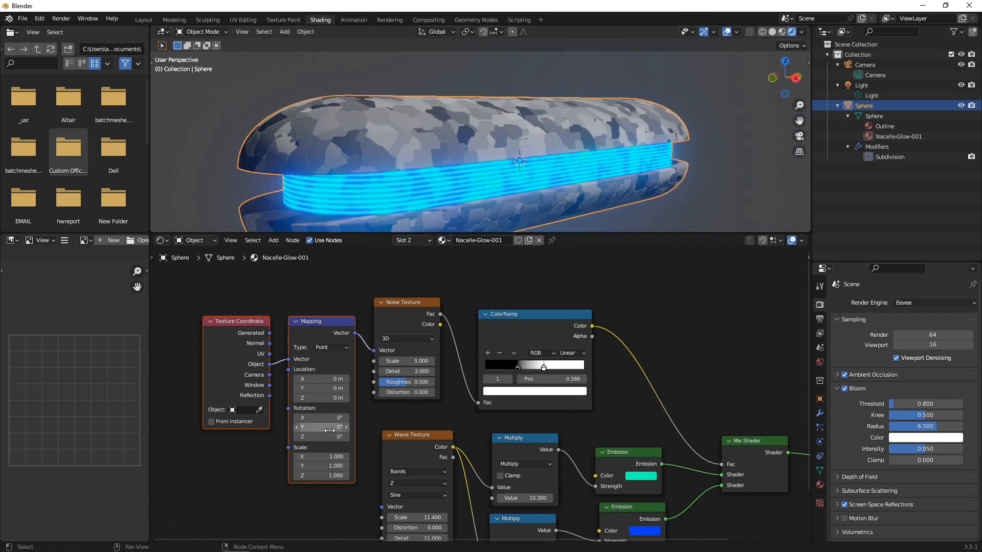
Step: Switch the Noise Texture to 4D and set its W value to -0.5
drag(321, 430, 337, 427)
key(ctrl+z)
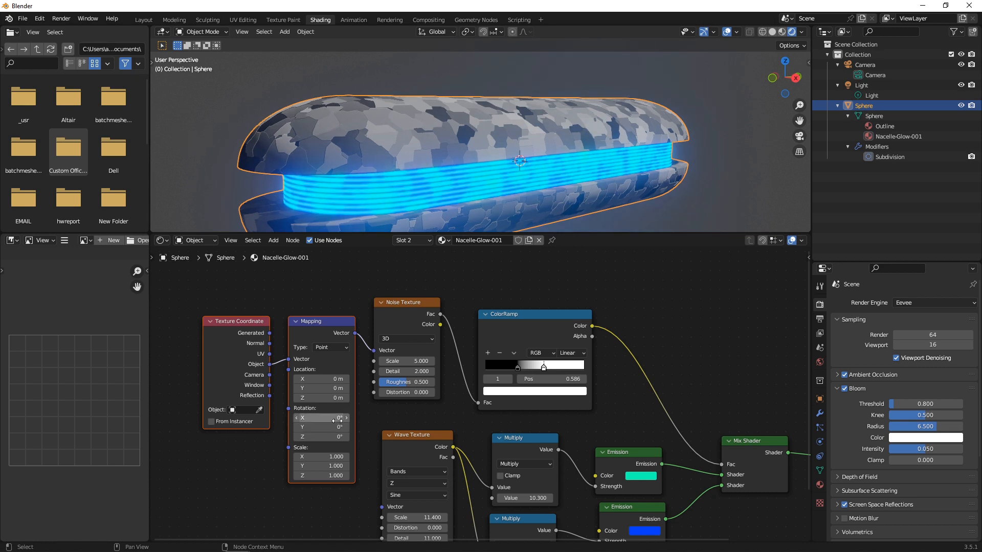
click(422, 340)
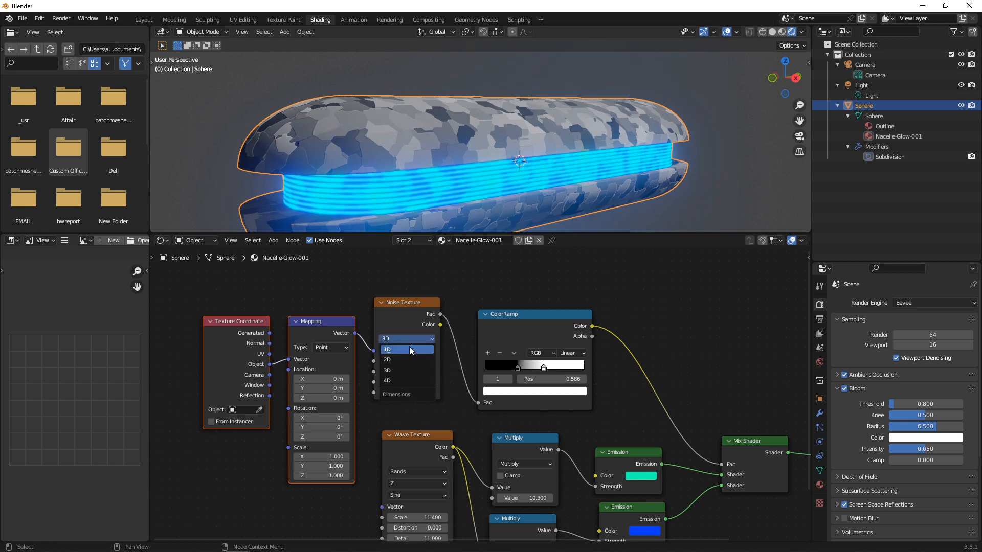
click(399, 383)
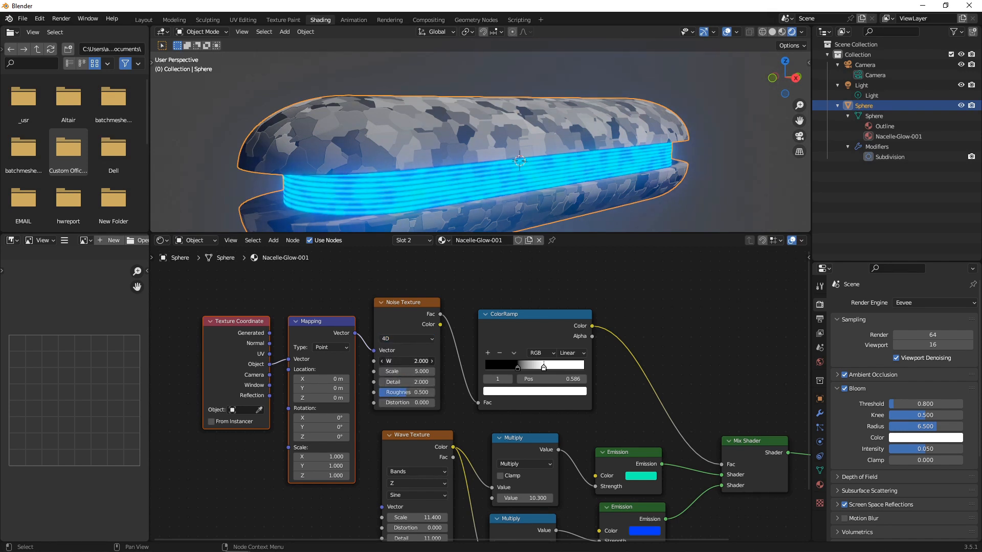
drag(417, 361, 403, 361)
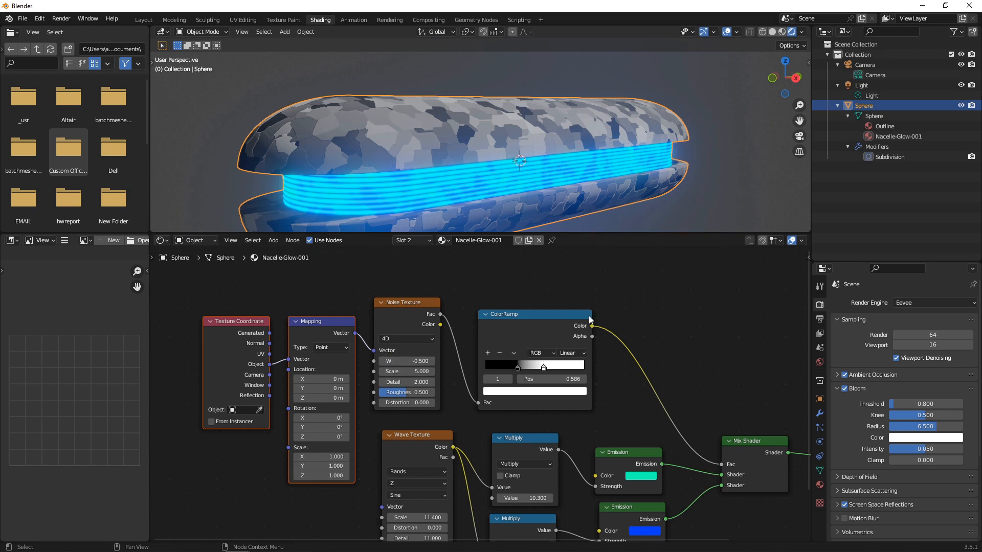
Step: Move Material Output farther from the Mix Shader and insert a second Mix Shader into the link between them
scroll(634, 348, down, 2)
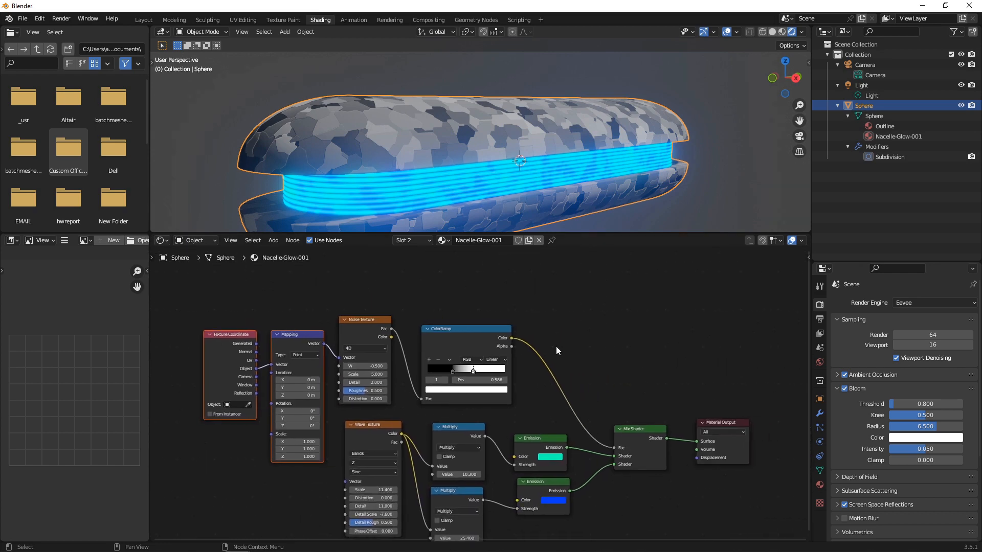
middle_drag(508, 346, 444, 354)
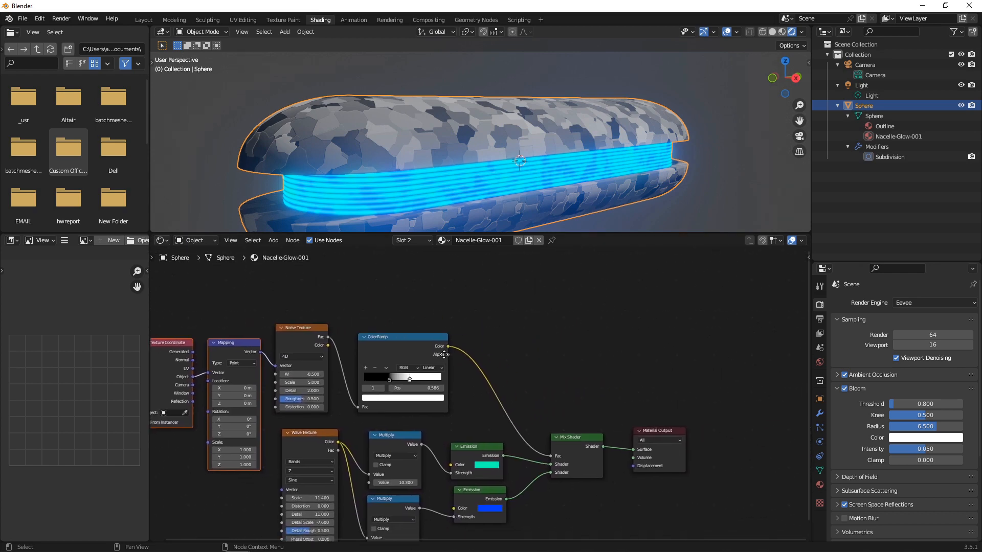
click(671, 431)
drag(671, 430, 772, 420)
scroll(642, 385, up, 1)
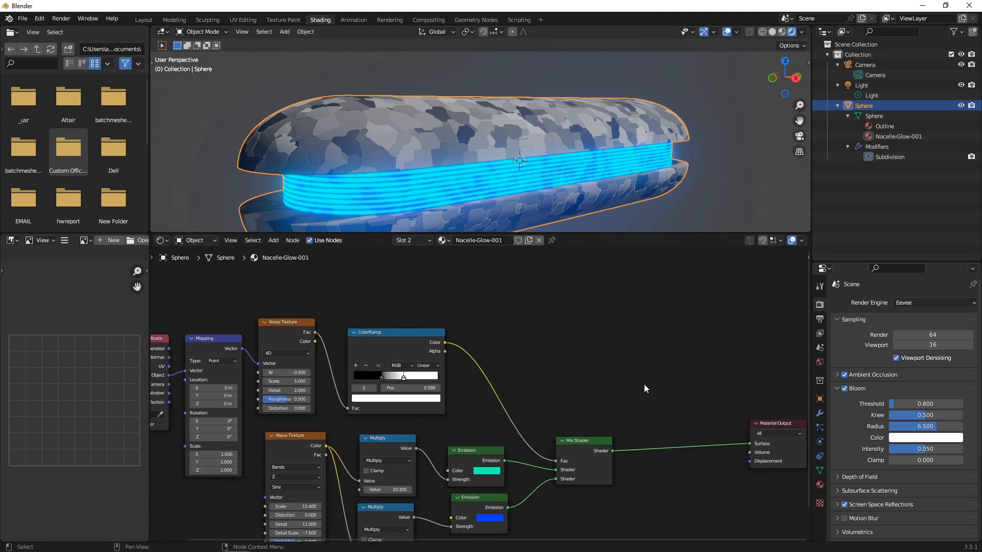
key(shift+a)
click(636, 387)
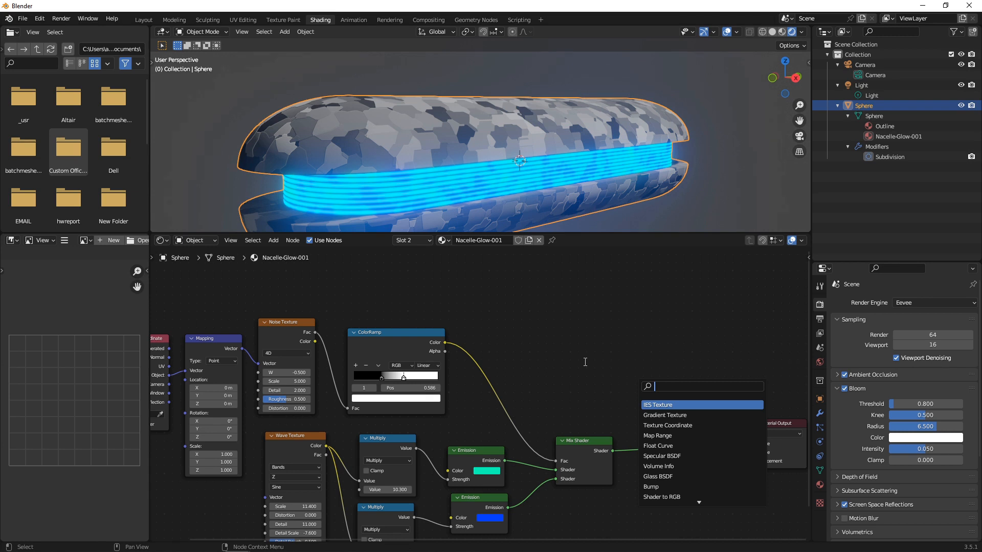
text(mix)
key(Down)
key(Return)
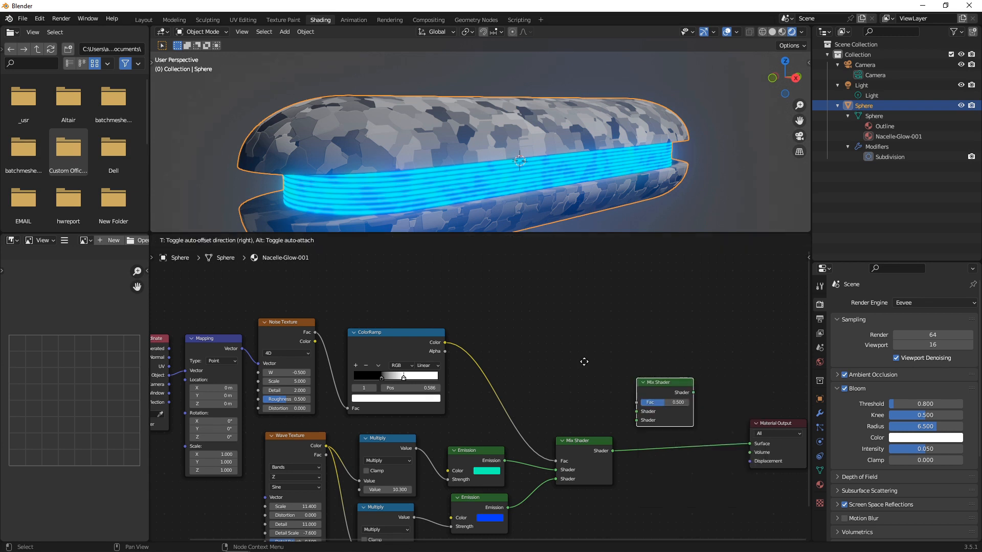
click(612, 376)
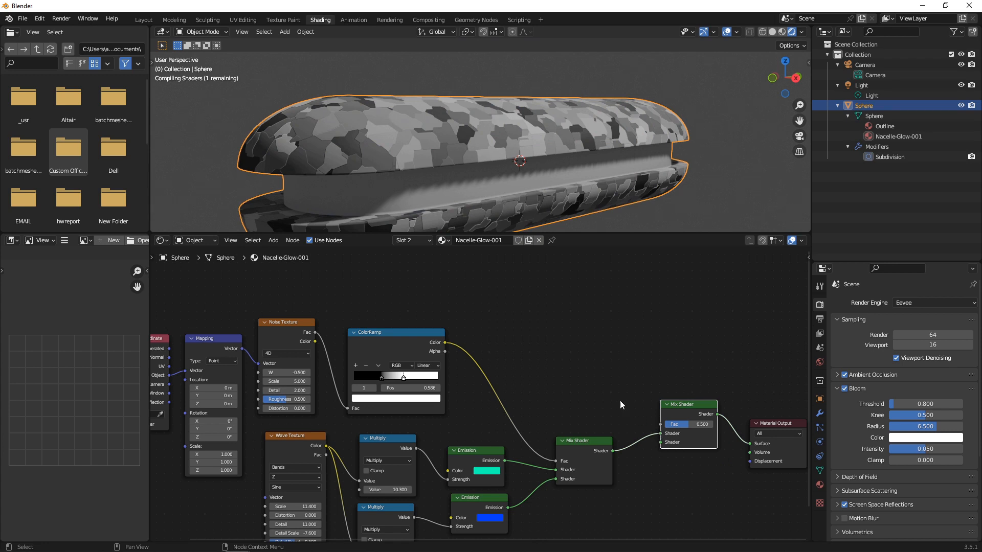
Step: Duplicate the Noise Texture above the ColorRamp, linking Mapping's Vector to its Vector and its Fac to the second Mix Shader's Fac
middle_drag(414, 317, 501, 357)
click(375, 366)
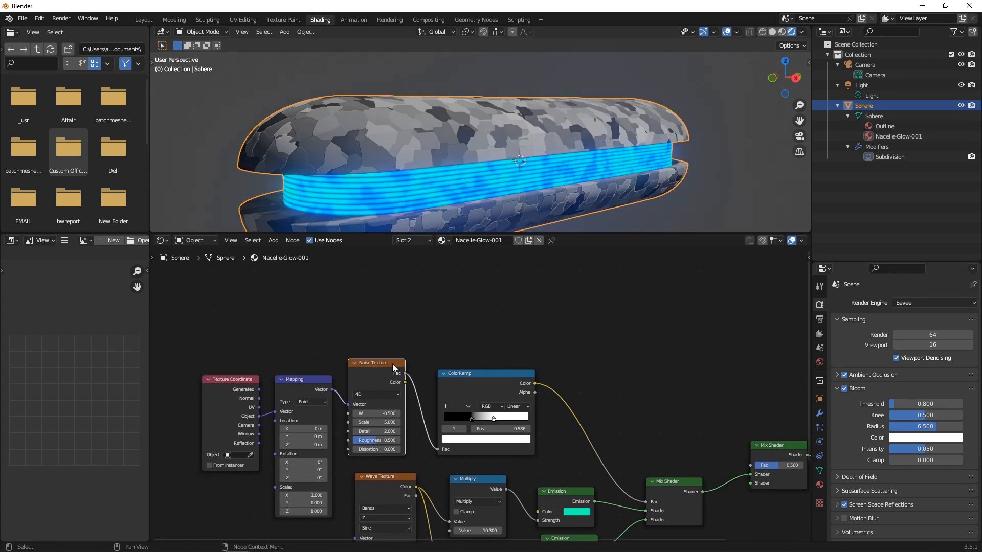
key(shift+d)
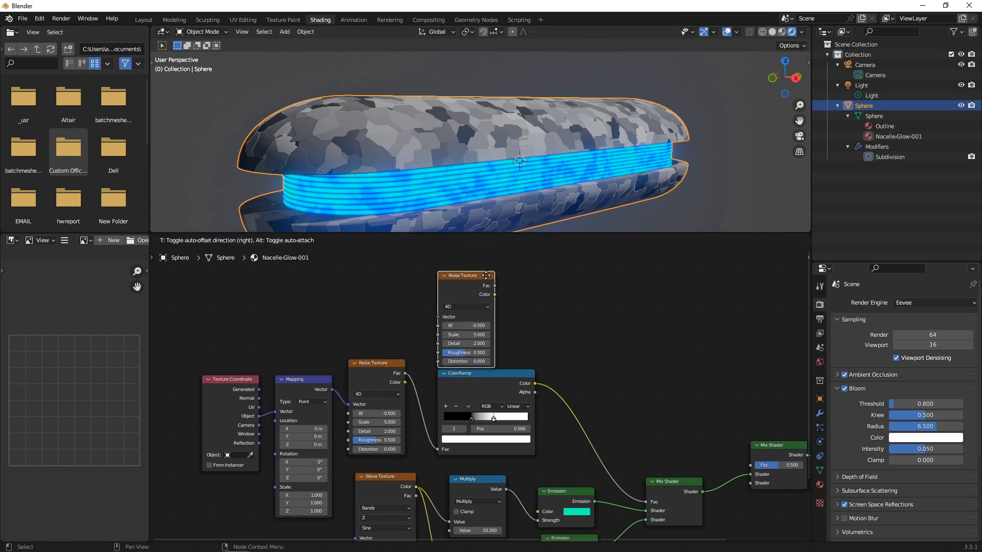
click(527, 266)
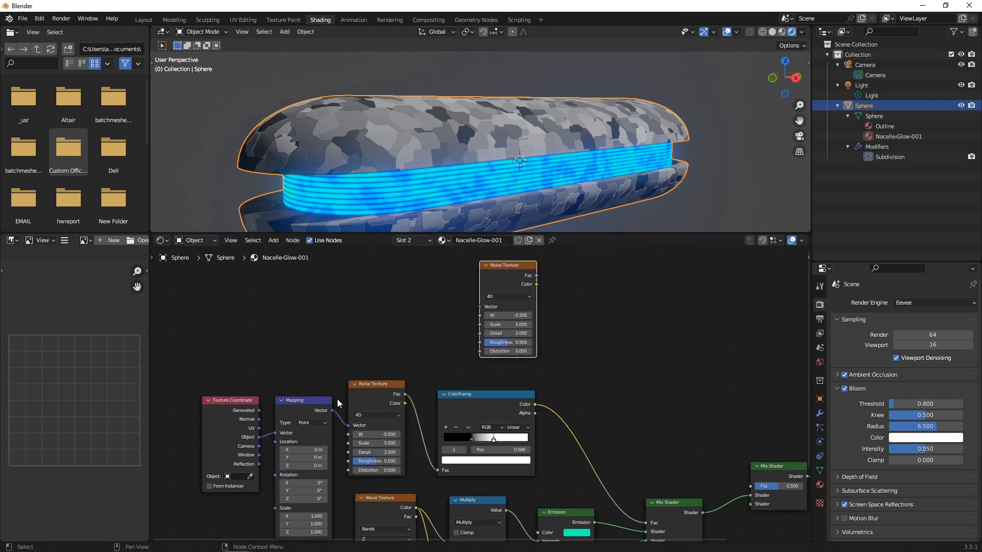
drag(331, 410, 478, 308)
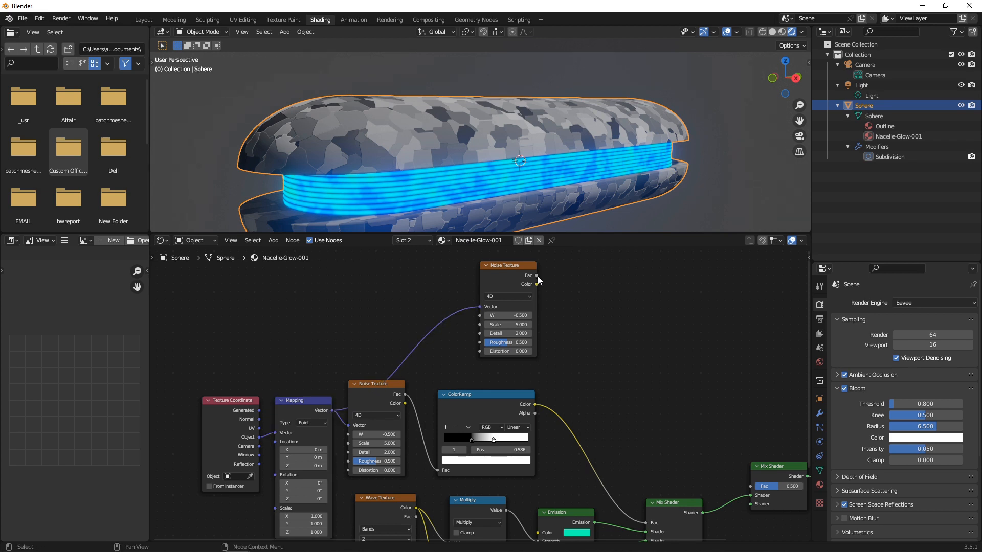
drag(538, 275, 751, 485)
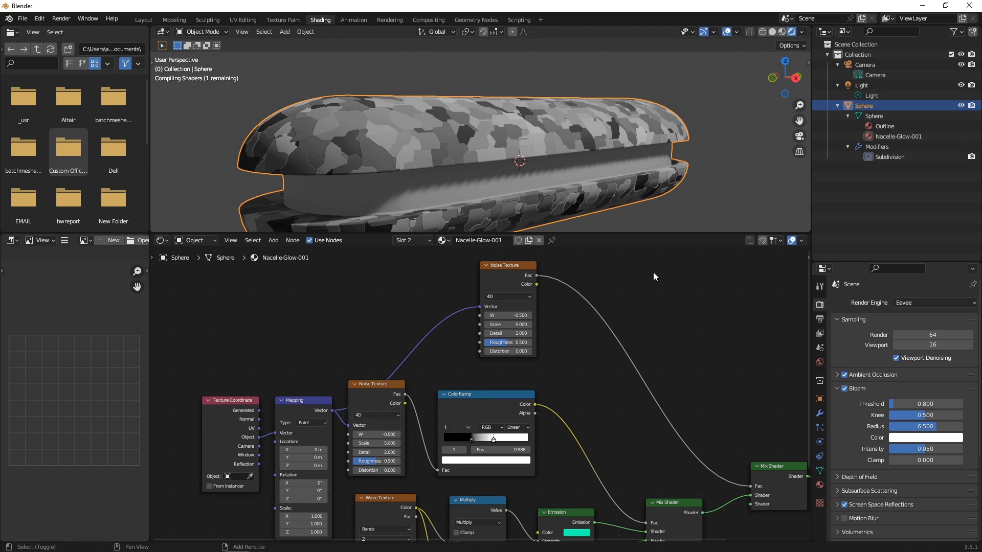
Step: Insert a ColorRamp into the link between the duplicated Noise Texture and the second Mix Shader's Fac
key(shift+a)
key(shift+a)
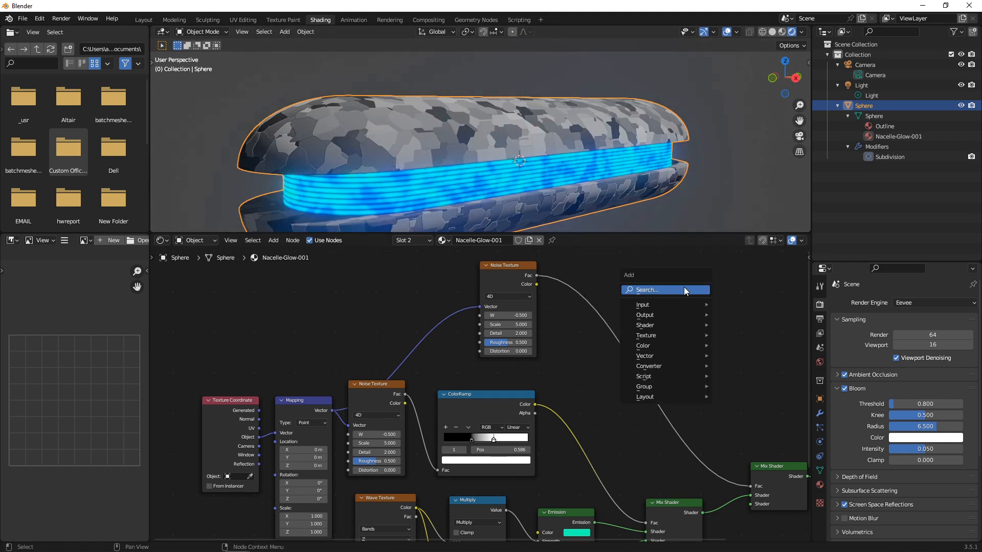
click(683, 286)
text(color)
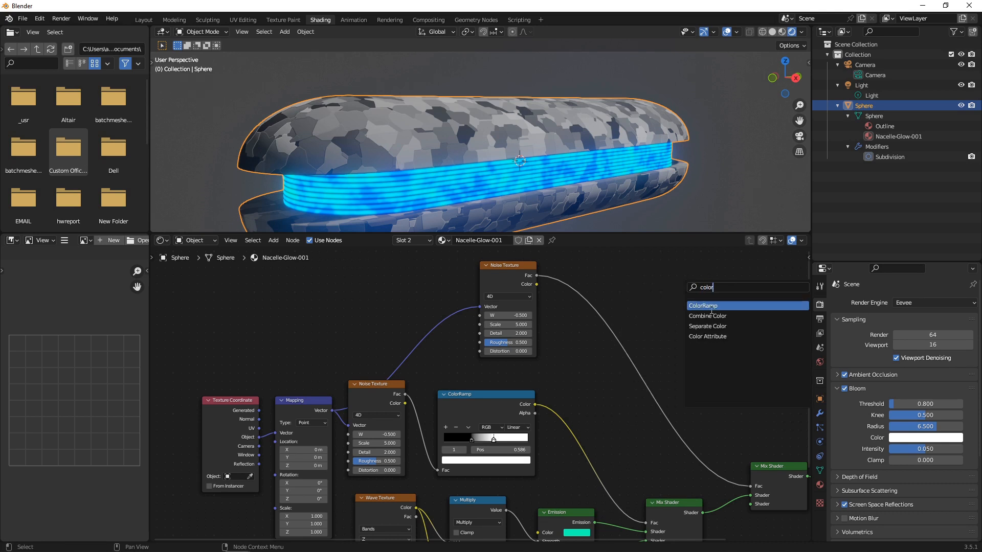
key(Return)
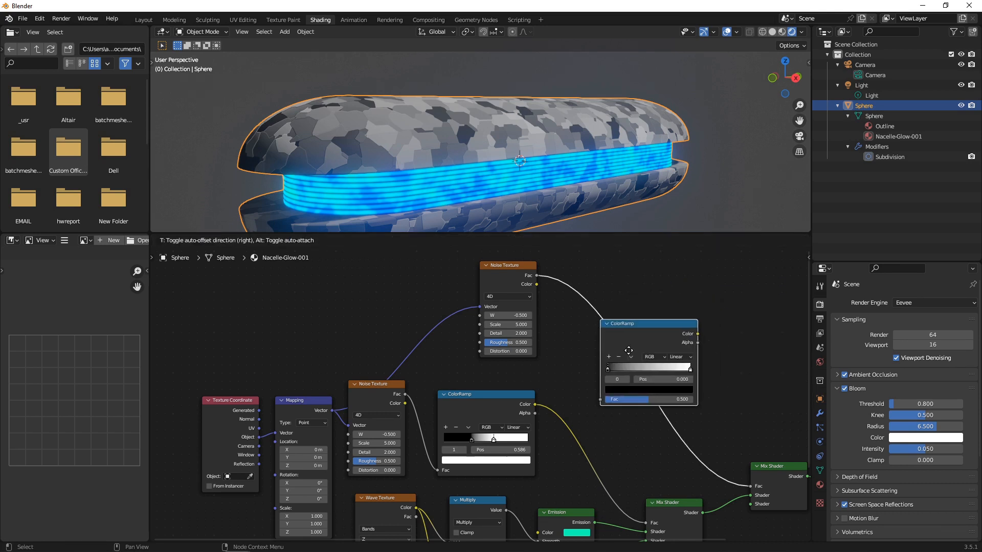
click(633, 344)
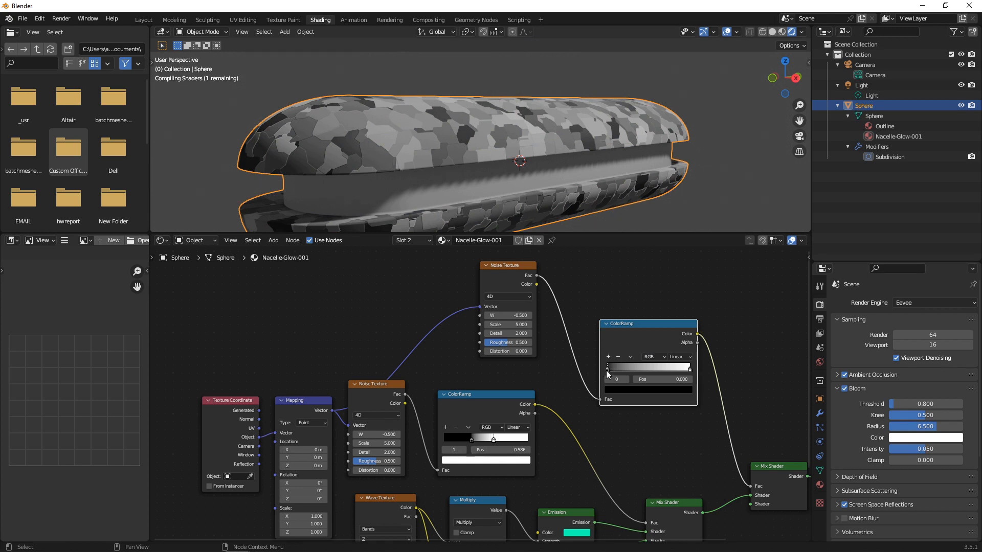
Step: Reverse the new ColorRamp to run white to black, with the white stop at 0.427 and the black stop at about 0.7
mouse_move(607, 369)
mouse_down()
mouse_move(658, 369)
mouse_move(588, 365)
mouse_up()
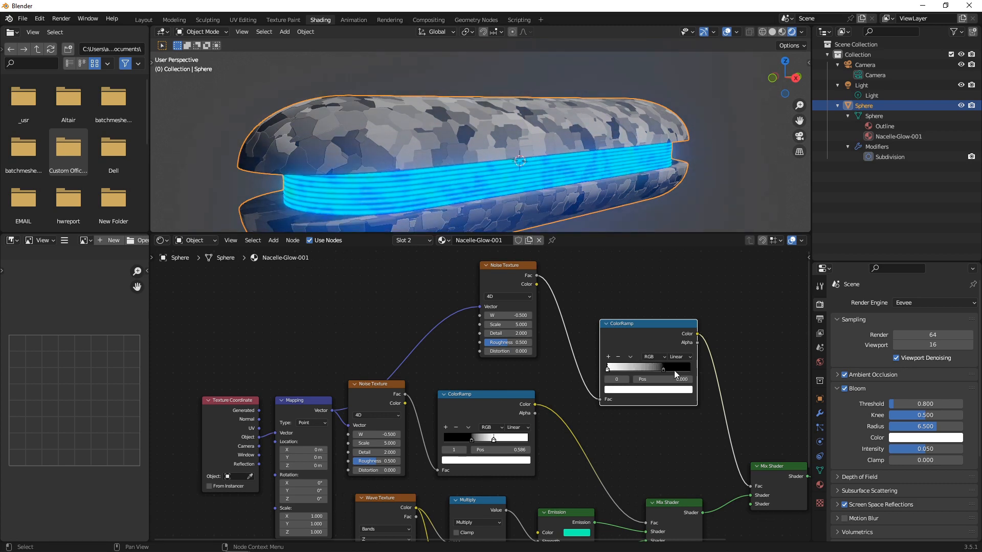
mouse_move(660, 369)
mouse_down()
mouse_move(600, 368)
mouse_move(666, 369)
mouse_move(636, 373)
mouse_move(666, 370)
mouse_move(648, 367)
mouse_up()
click(637, 368)
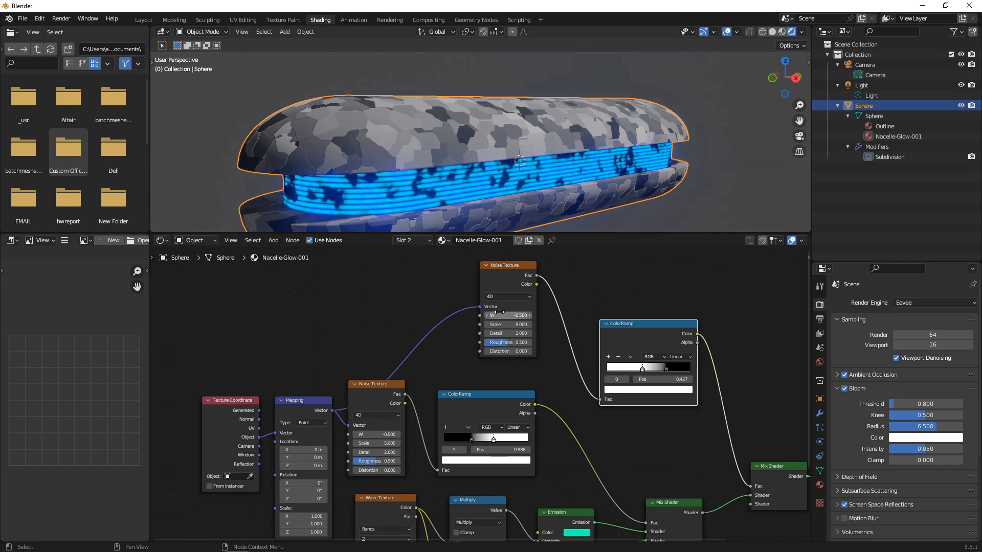
Step: Set the duplicated noise's W to 2.1, then give its ColorRamp B-Spline interpolation with the black stop at 0.595
mouse_move(498, 316)
mouse_down()
mouse_move(524, 316)
mouse_move(513, 316)
mouse_up()
click(678, 357)
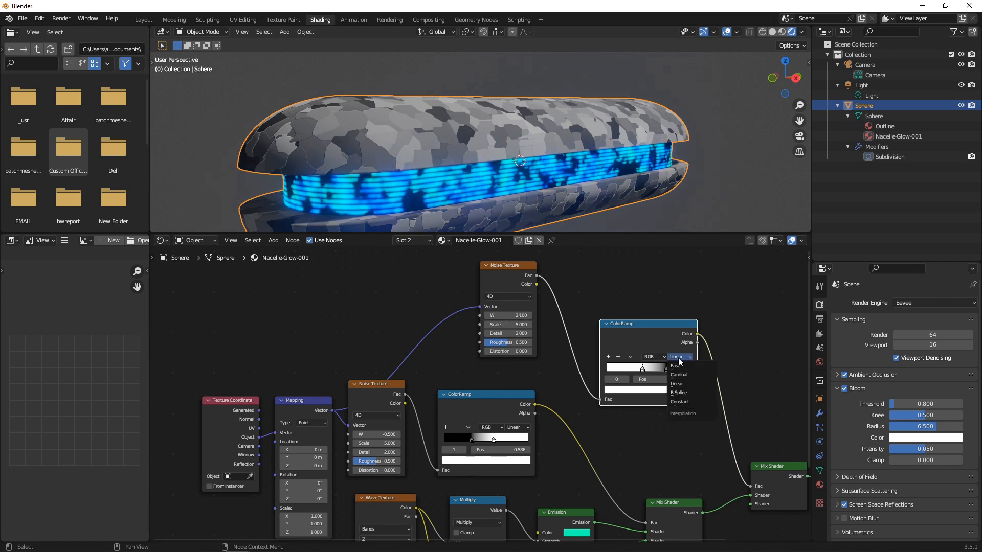
click(679, 392)
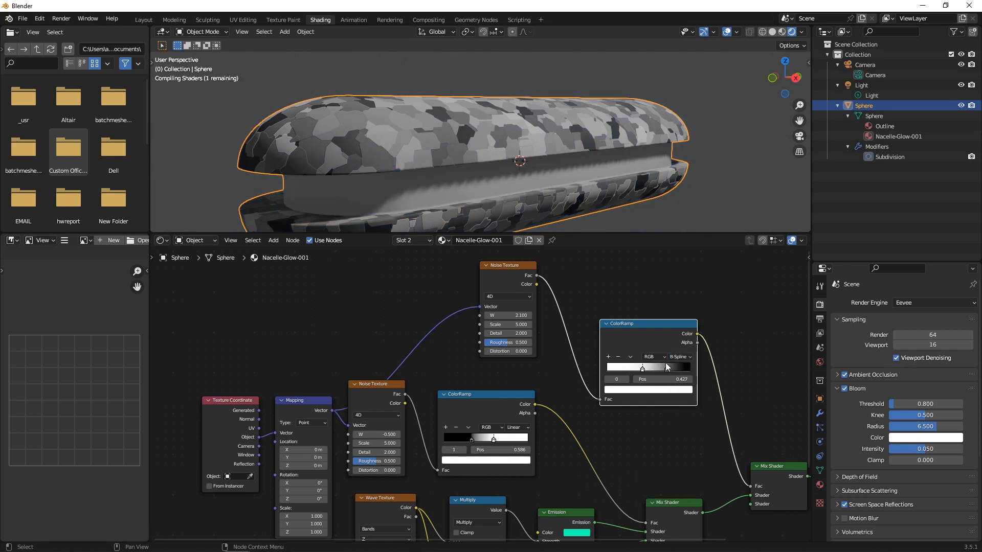
click(665, 369)
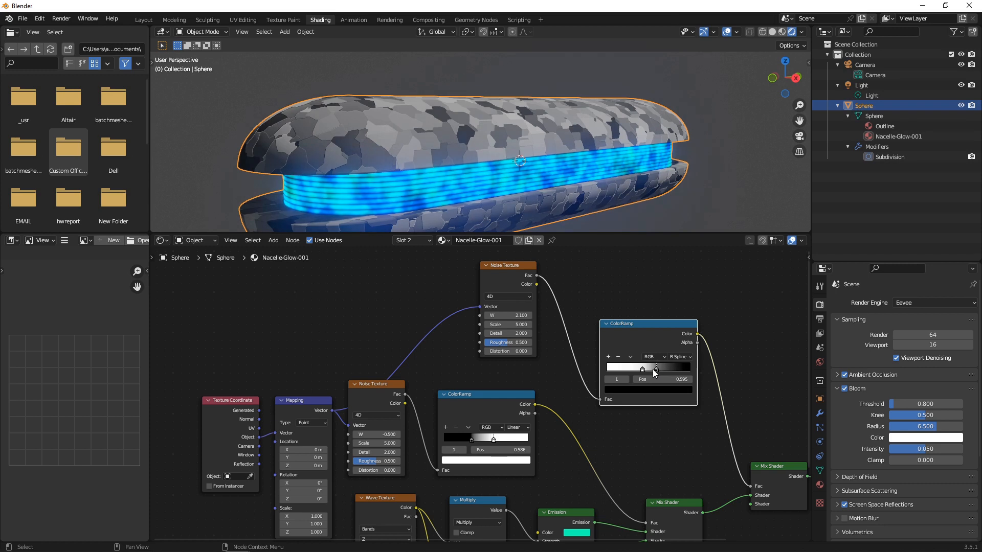
Step: Add a middle stop to the B-Spline ColorRamp, color it black, and move the white stop to 0.450
click(608, 357)
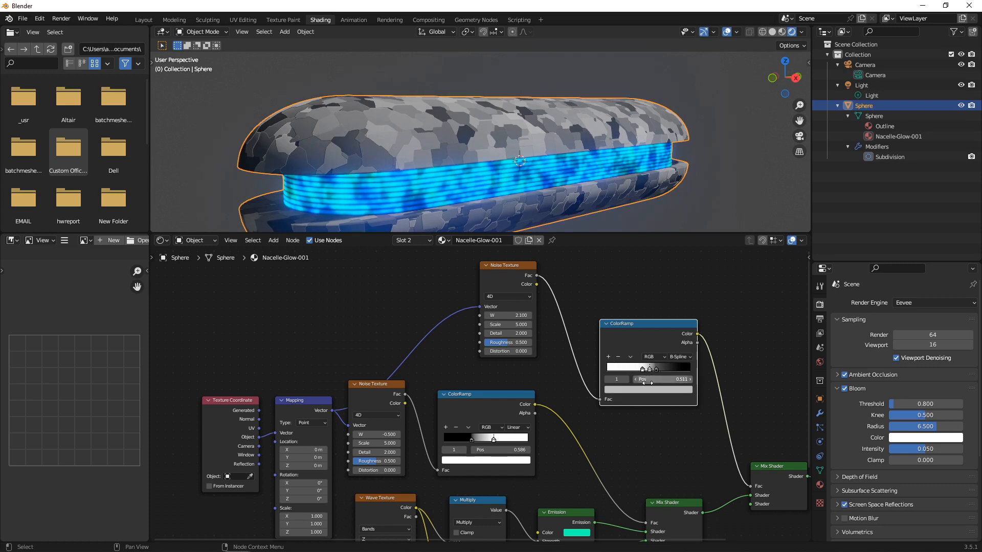
click(652, 388)
drag(667, 309, 674, 330)
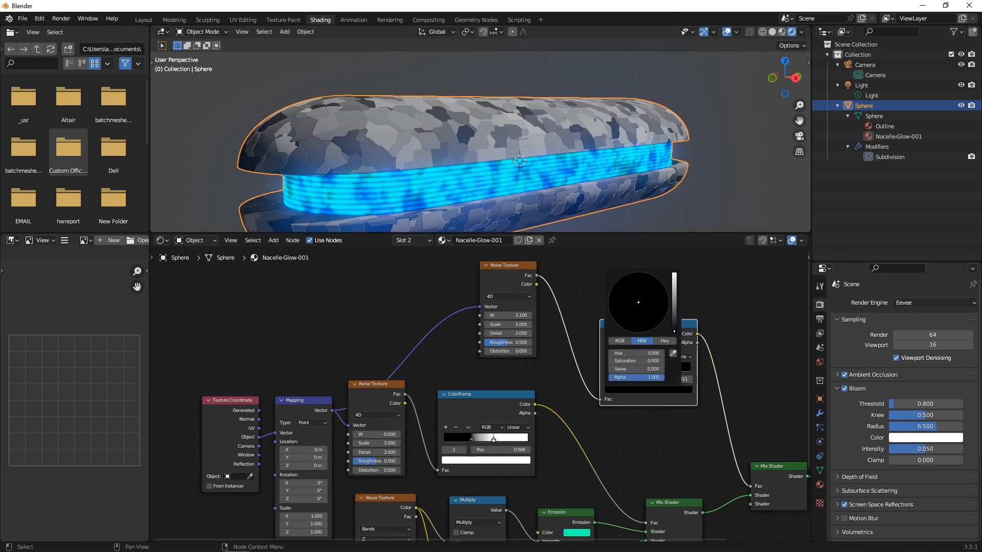
drag(643, 369, 647, 368)
Step: Adjust the duplicated Noise Texture's W while viewing the nacelle from another angle, ending at -5
middle_drag(544, 71, 389, 230)
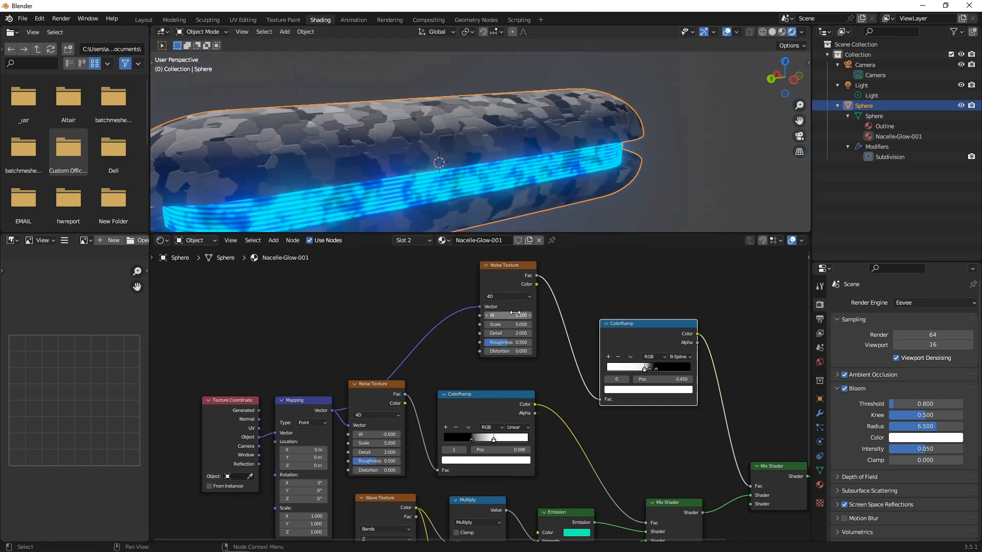
mouse_move(508, 316)
mouse_down()
mouse_move(524, 316)
mouse_move(476, 315)
mouse_move(505, 311)
mouse_up()
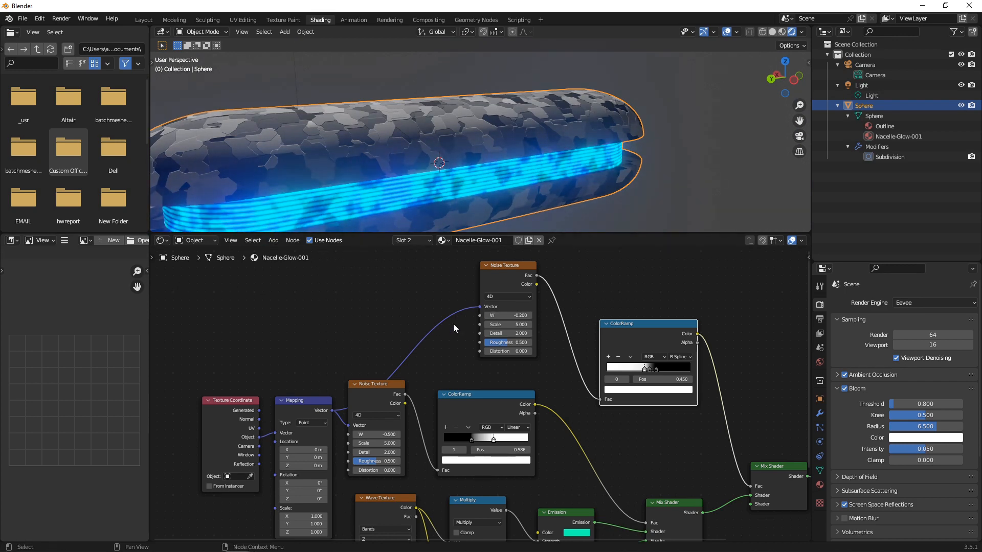
click(522, 315)
text(-5)
key(Return)
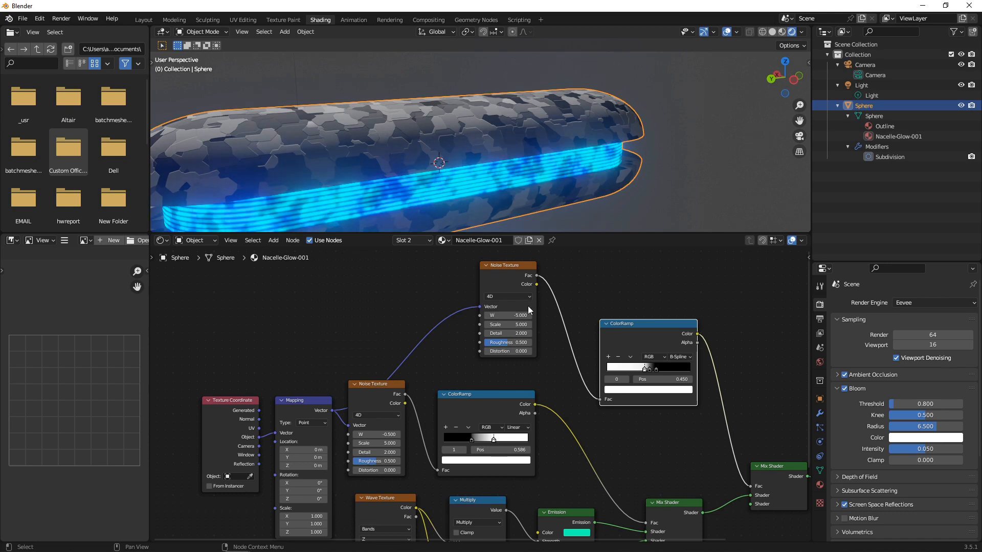
Step: Change the empty image editor area to a Timeline and keyframe the duplicated noise's W at frame 0
click(17, 240)
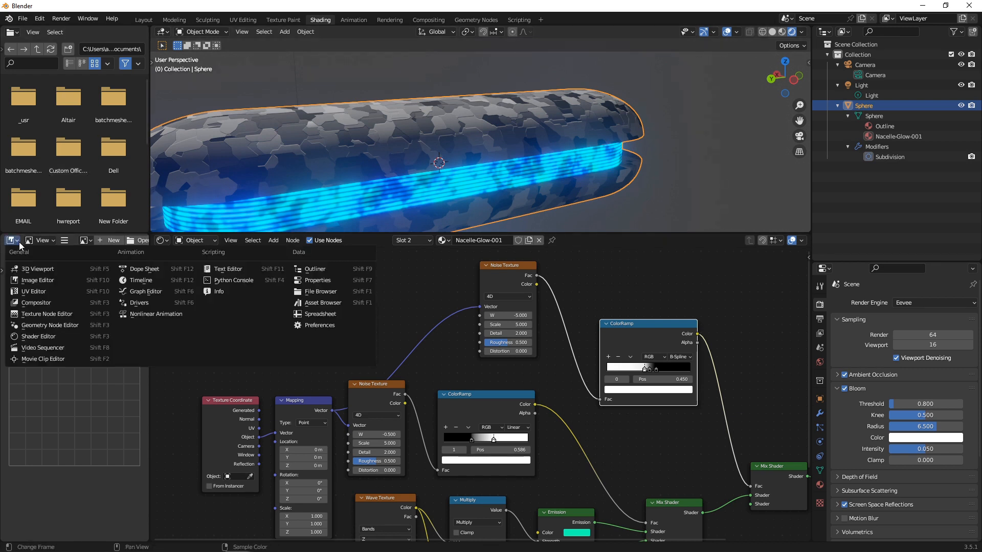
click(133, 281)
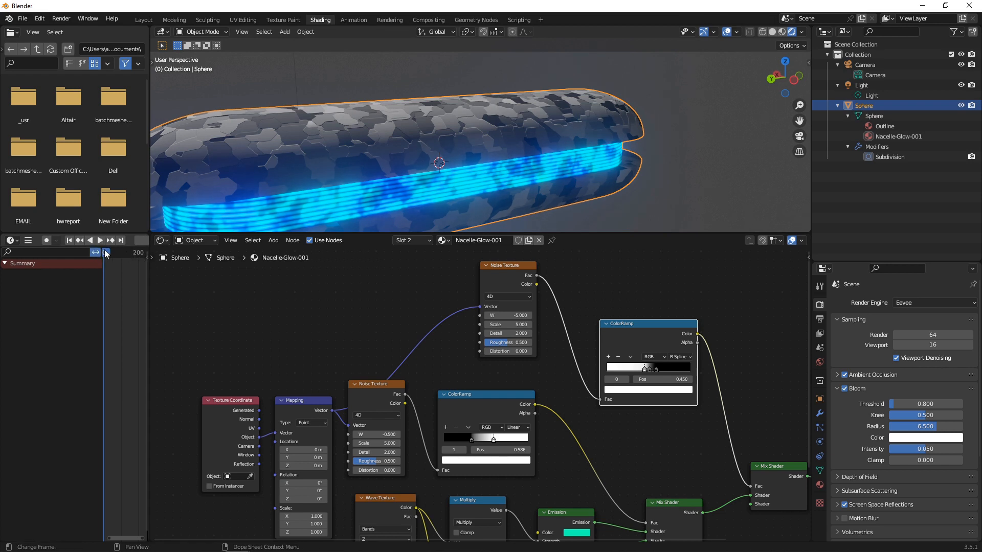
right_click(517, 317)
click(513, 317)
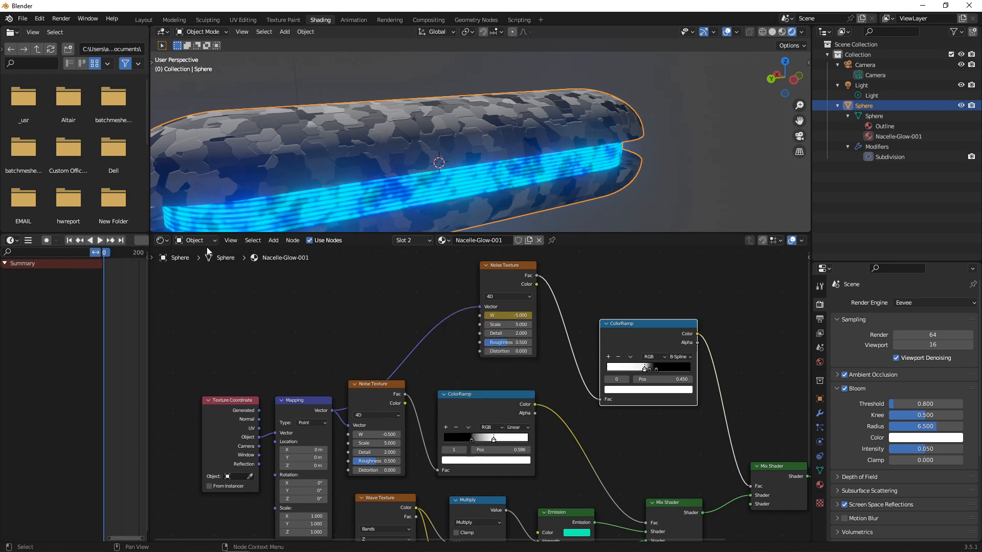
Step: Go to frame 250, insert a keyframe on the duplicated noise's W, and widen the Timeline area
click(121, 240)
right_click(502, 315)
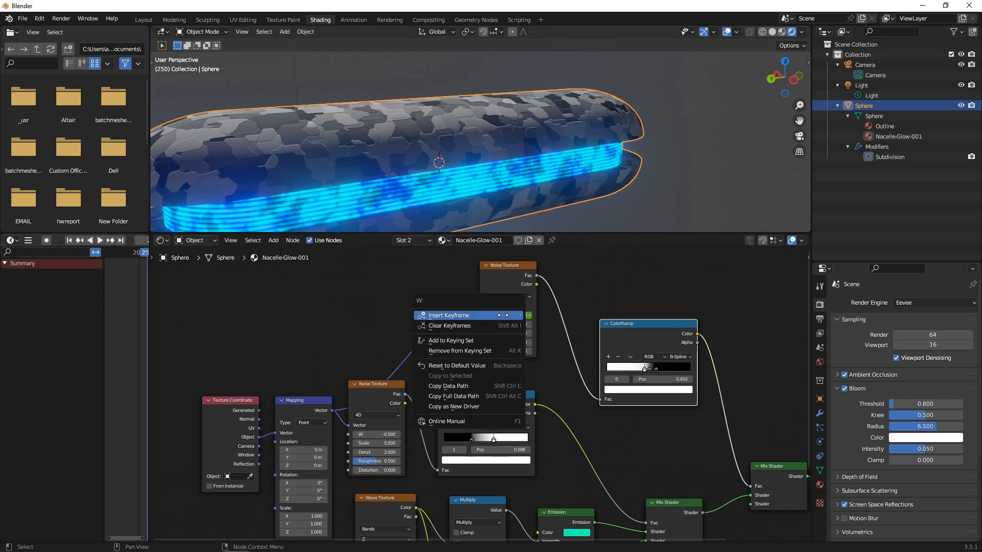
click(501, 316)
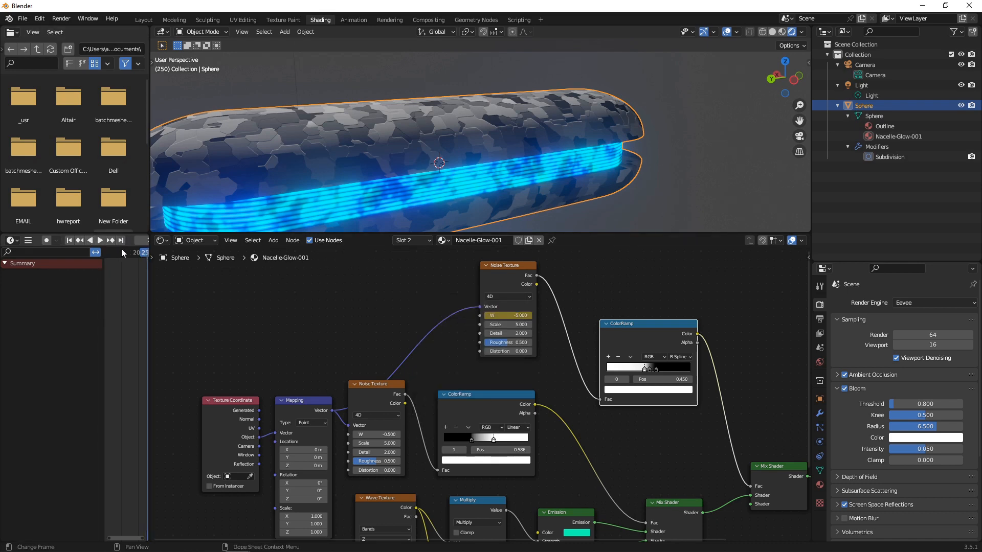
drag(146, 250, 324, 255)
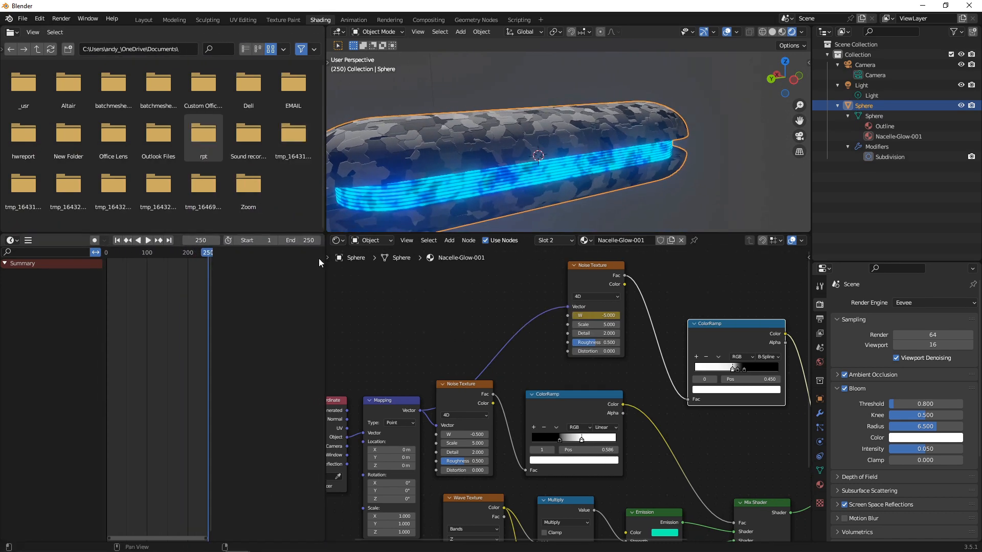
Step: Go to frame 125, set the upper Noise Texture's W to 0, and insert a keyframe on it
click(204, 243)
click(204, 243)
text(125)
key(Return)
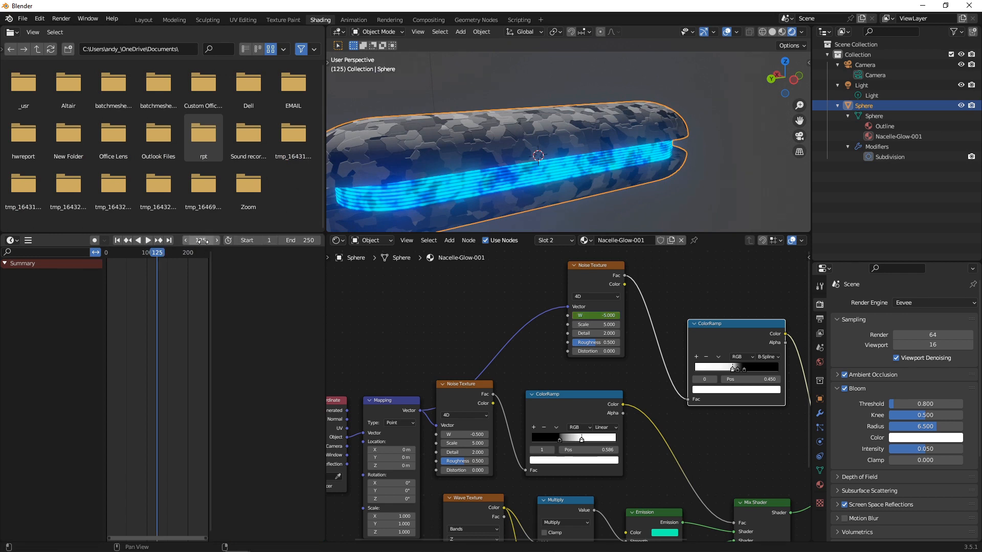
click(597, 316)
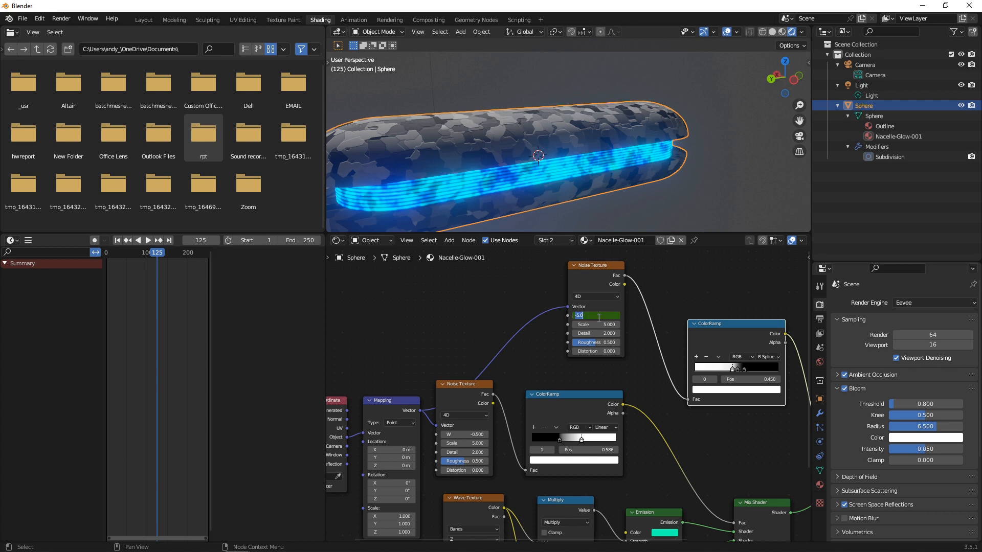
key(Return)
right_click(599, 317)
click(594, 318)
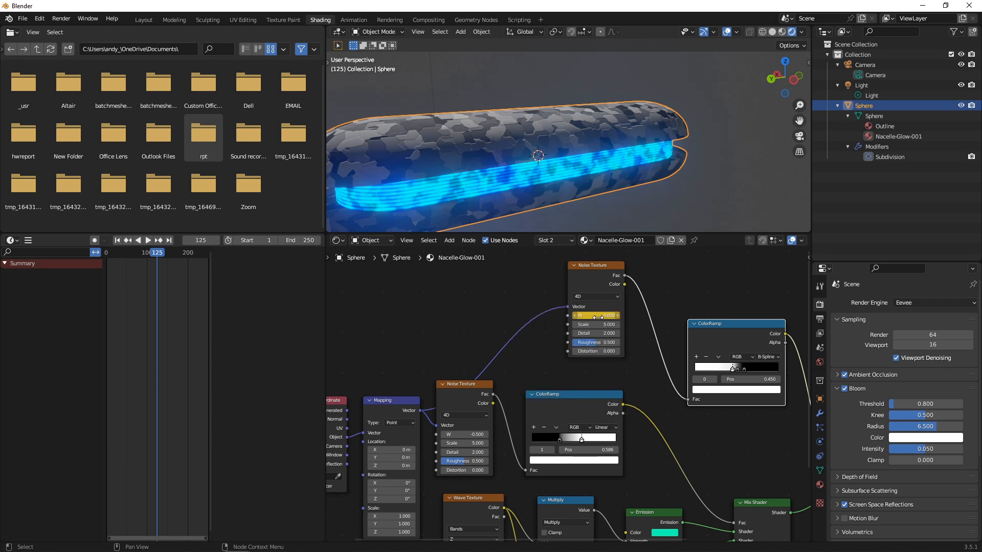
Step: Examine the upper noise's keyframed W curve in the Graph Editor, framing its keyframes, and return to the Timeline
click(12, 240)
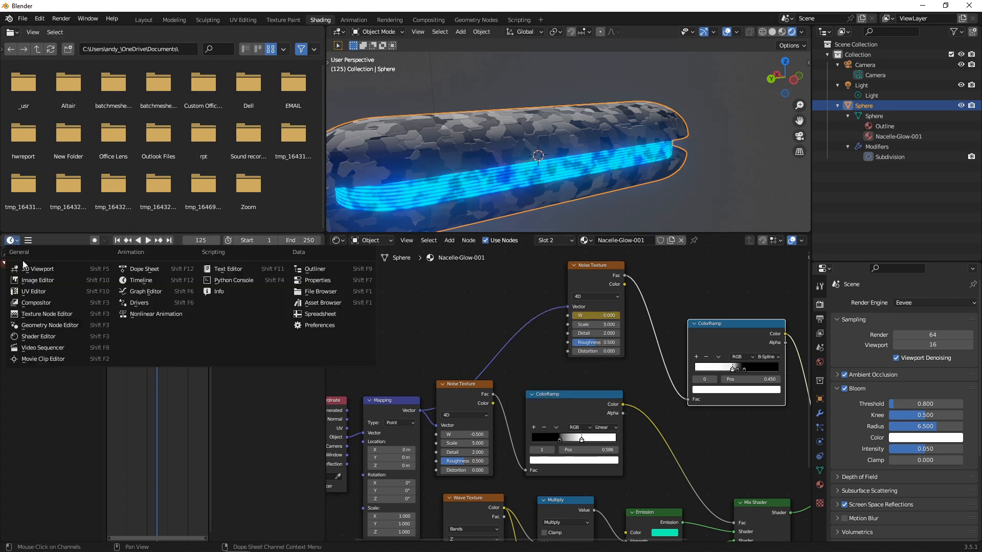
click(130, 291)
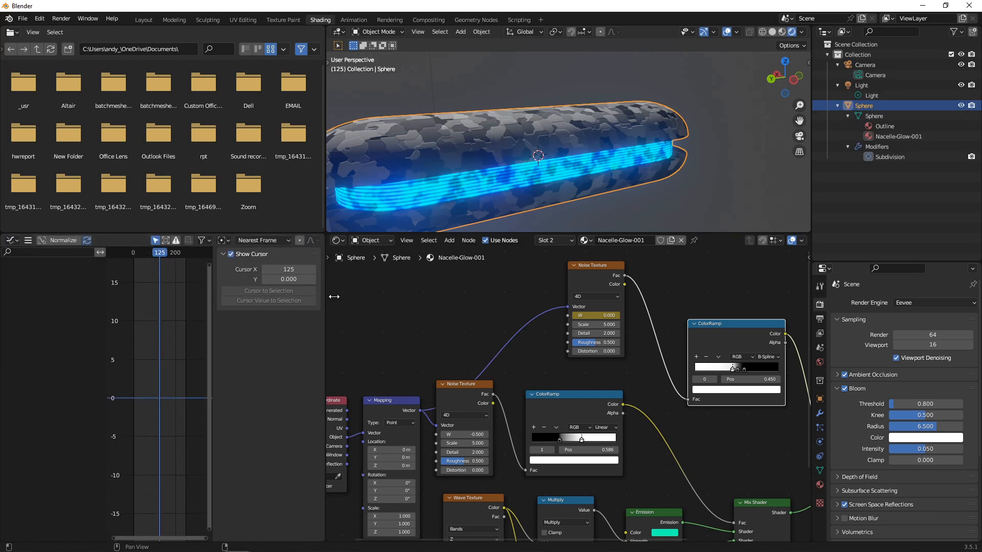
click(577, 265)
scroll(145, 395, up, 2)
middle_drag(145, 396, 143, 308)
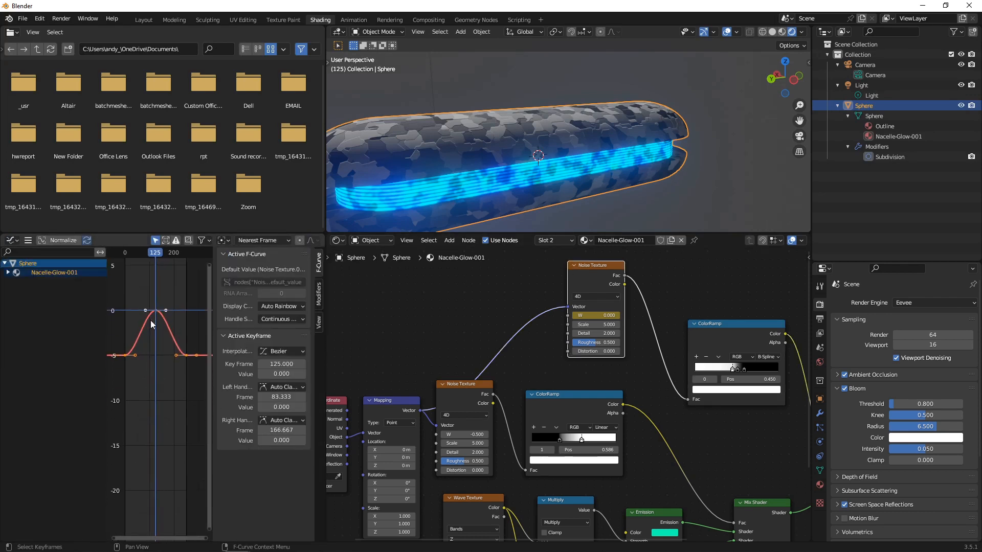
click(11, 240)
click(139, 280)
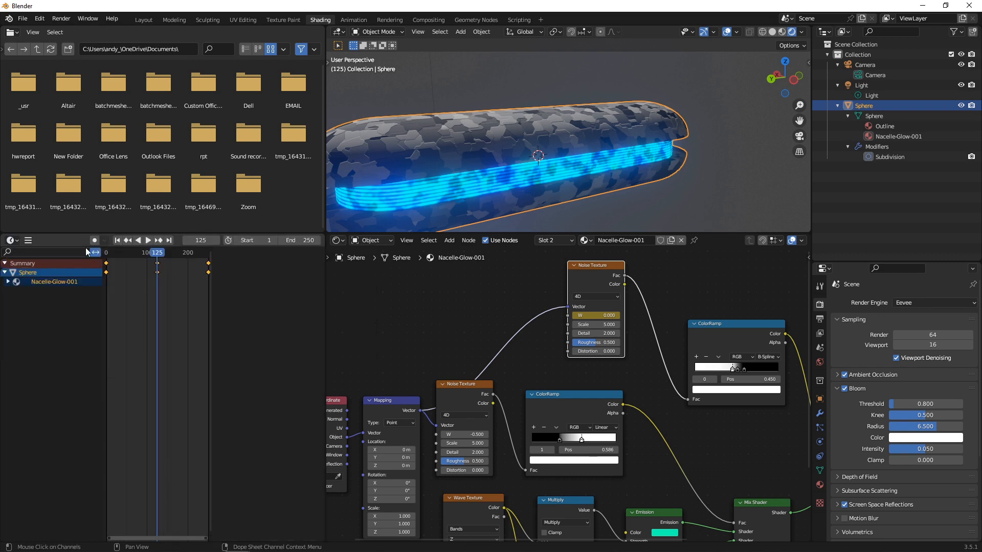
Step: Play the animation and examine the moving glow along the band from several angles, and stop playback
key(space)
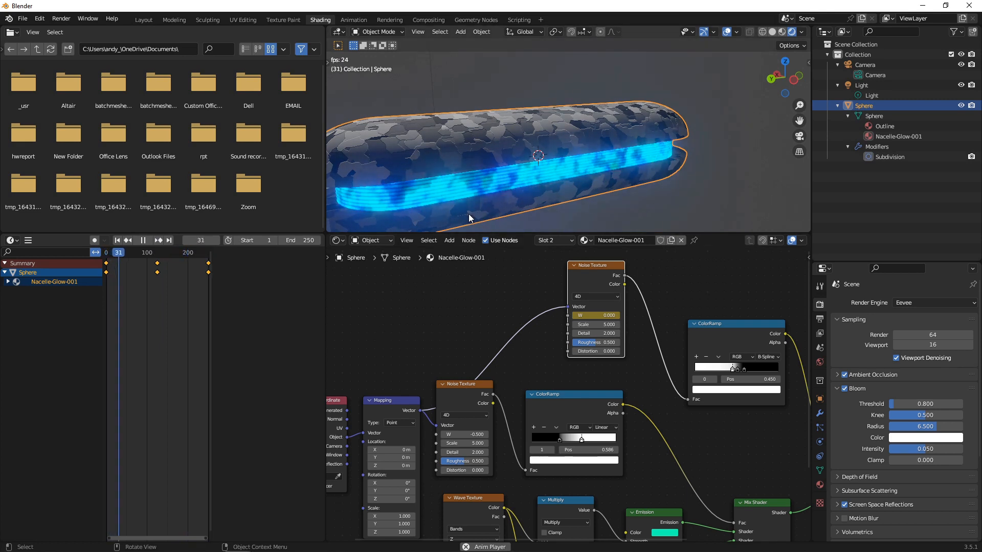
middle_drag(502, 194, 600, 177)
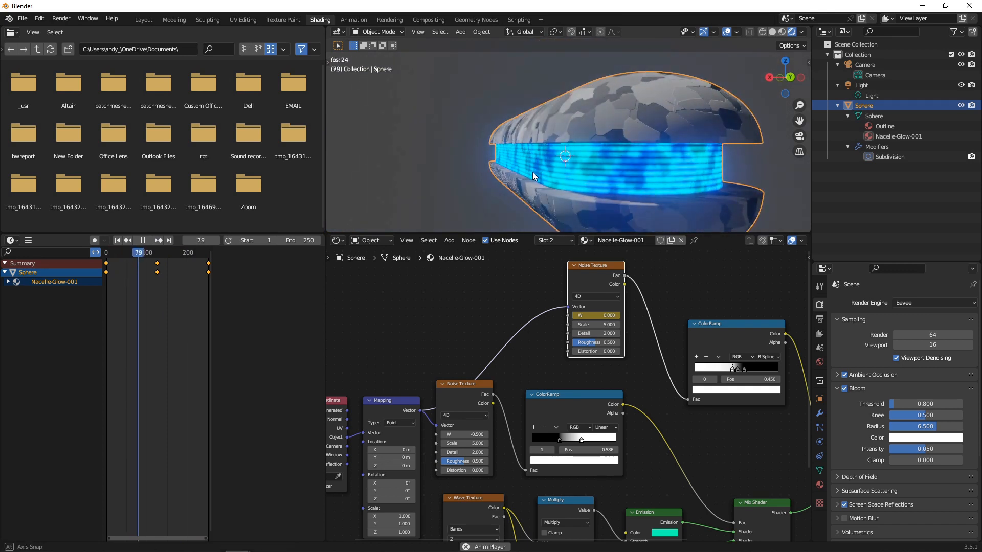
mouse_move(532, 172)
middle_down()
mouse_move(580, 180)
mouse_move(528, 180)
middle_up()
middle_drag(546, 180, 484, 189)
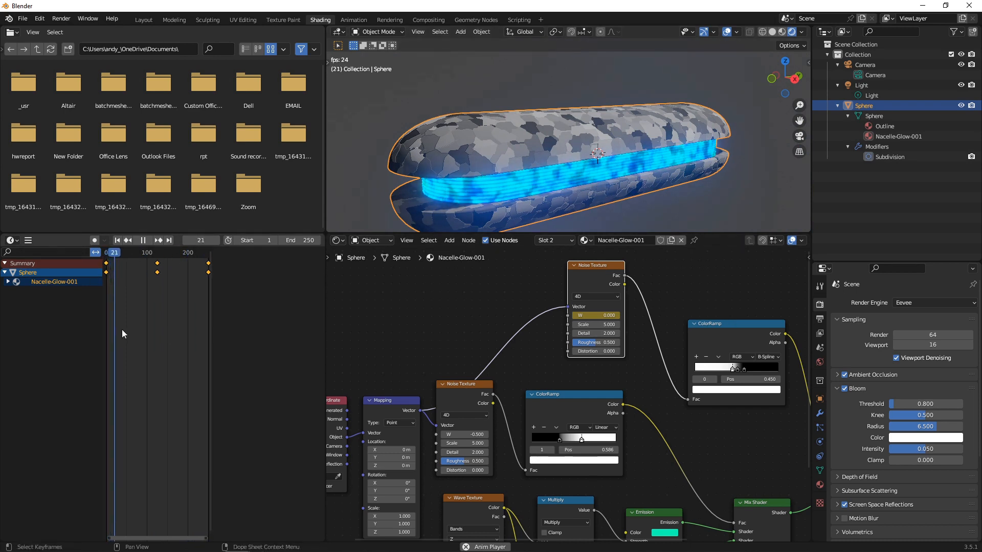
key(space)
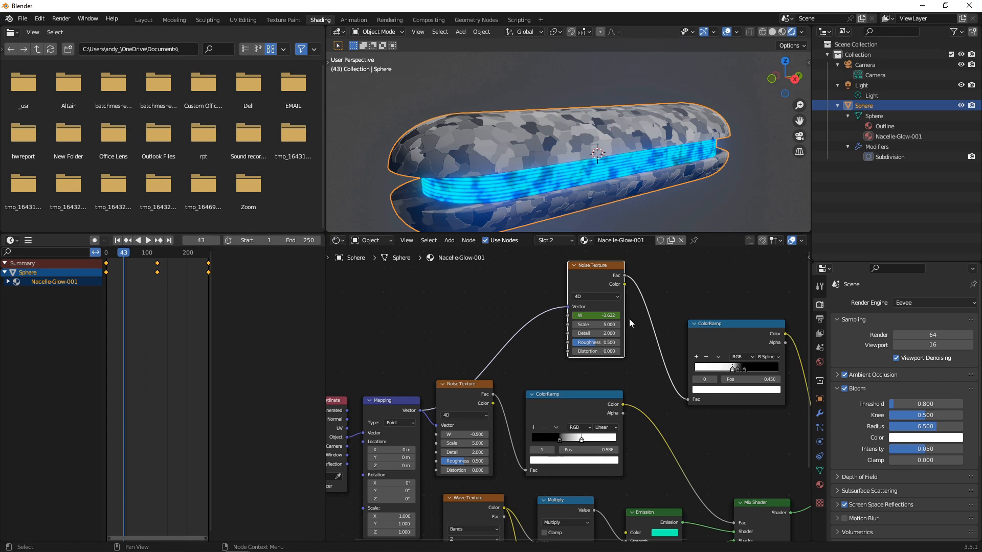
Step: Clear all keyframes on the upper Noise Texture's W and insert a single keyframe on it at frame 0
right_click(597, 315)
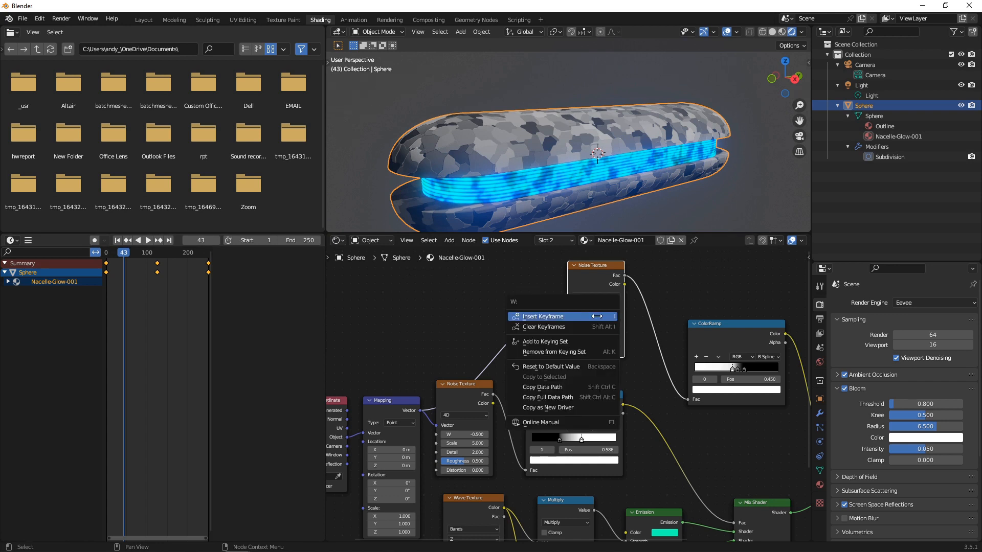
click(572, 326)
drag(125, 256, 102, 256)
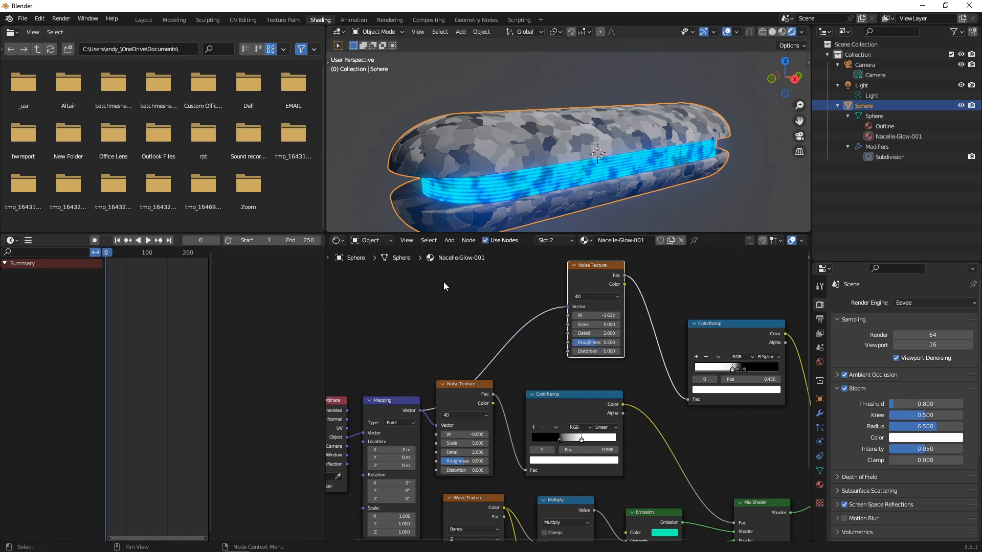
right_click(615, 315)
click(611, 314)
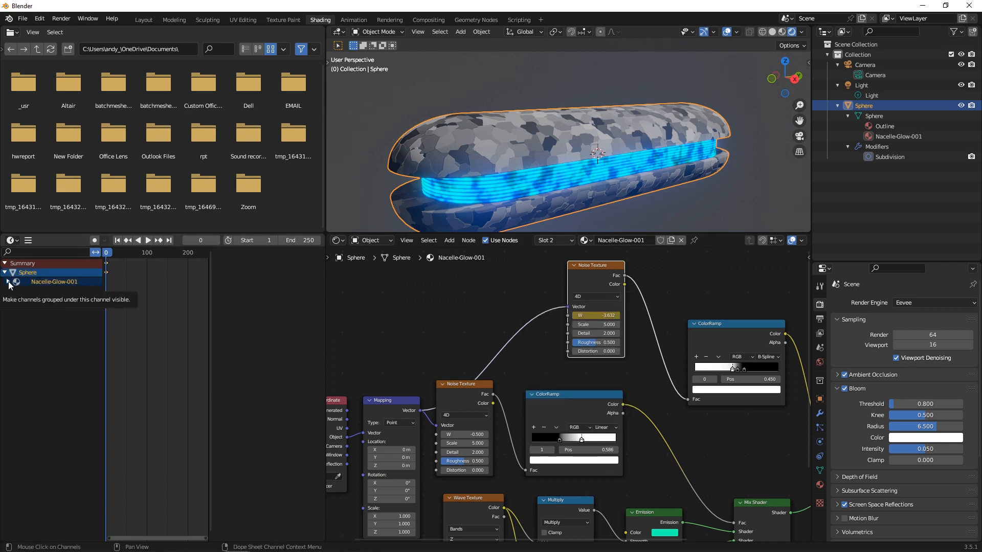
Step: Switch the Timeline area to a Graph Editor and widen it to show more of the W curve
click(13, 240)
click(158, 292)
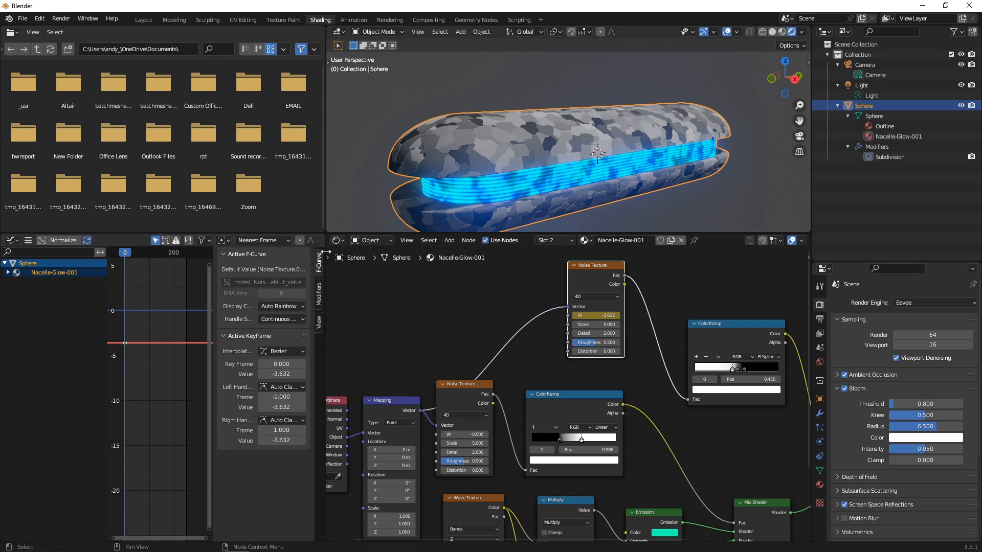
drag(326, 251, 602, 254)
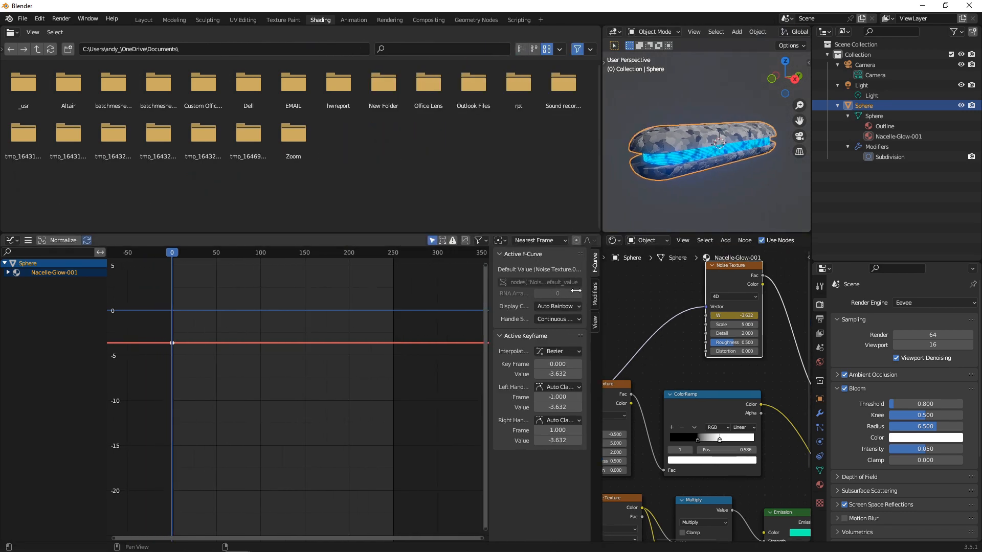
Step: Add a Noise modifier to the W curve with Scale 30.700 and Strength 2.500
click(596, 297)
click(516, 255)
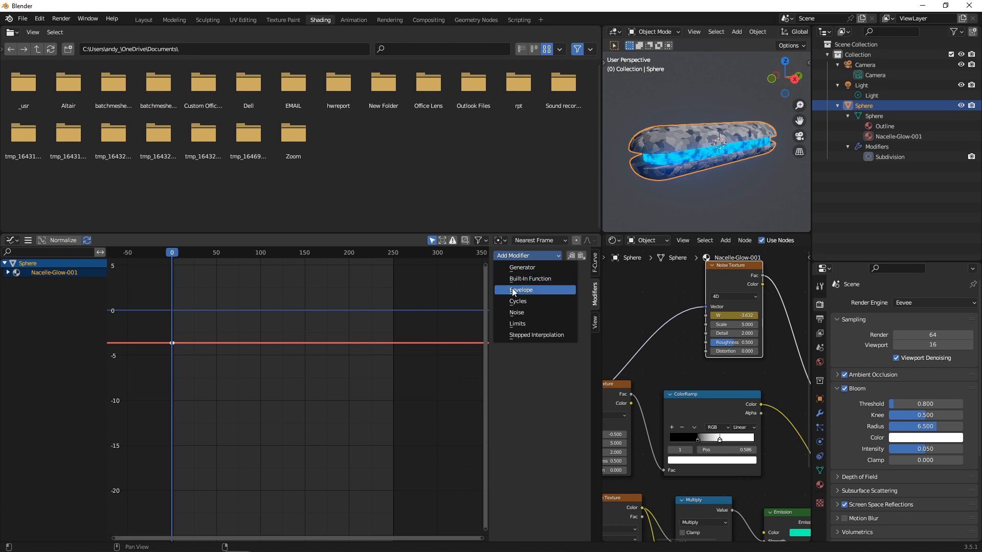
click(513, 312)
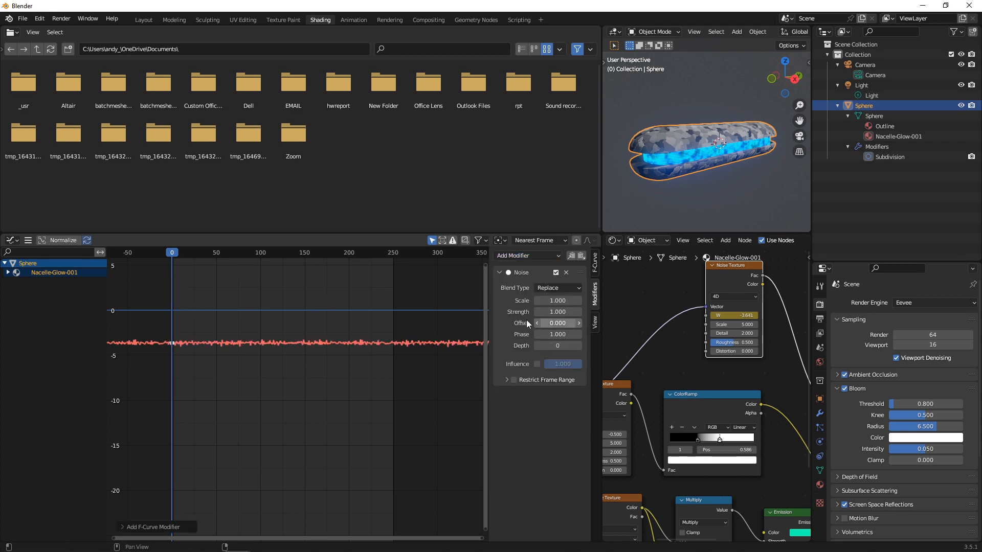
mouse_move(172, 256)
mouse_down()
mouse_move(210, 256)
mouse_move(172, 255)
mouse_up()
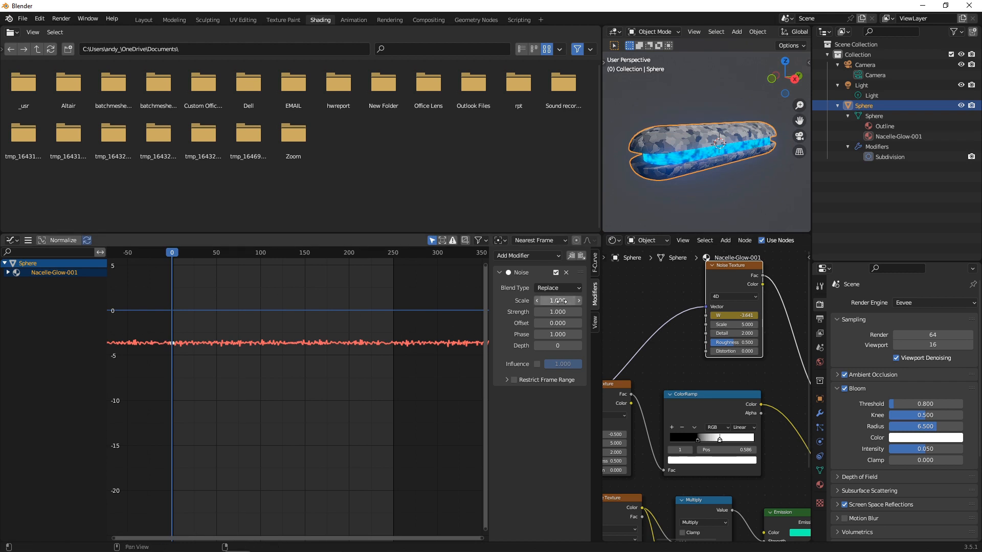
drag(557, 301, 583, 301)
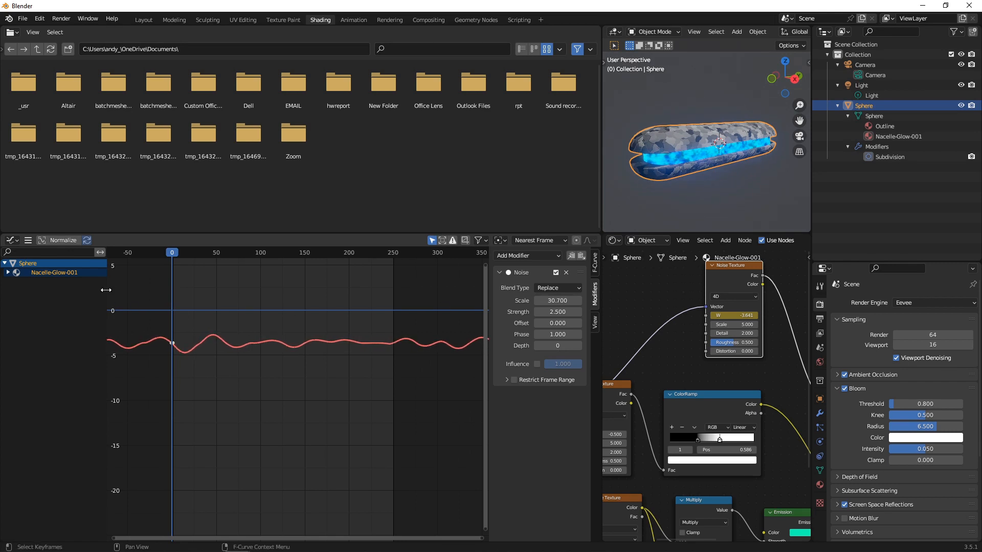
Step: Start playback from the Timeline and widen the 3D viewport to watch the animated glow
click(11, 240)
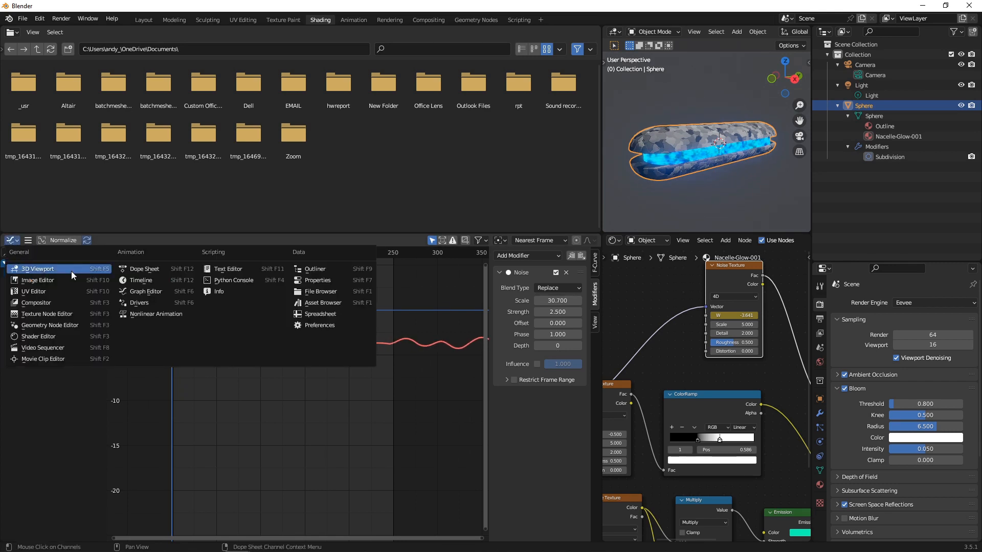
click(149, 281)
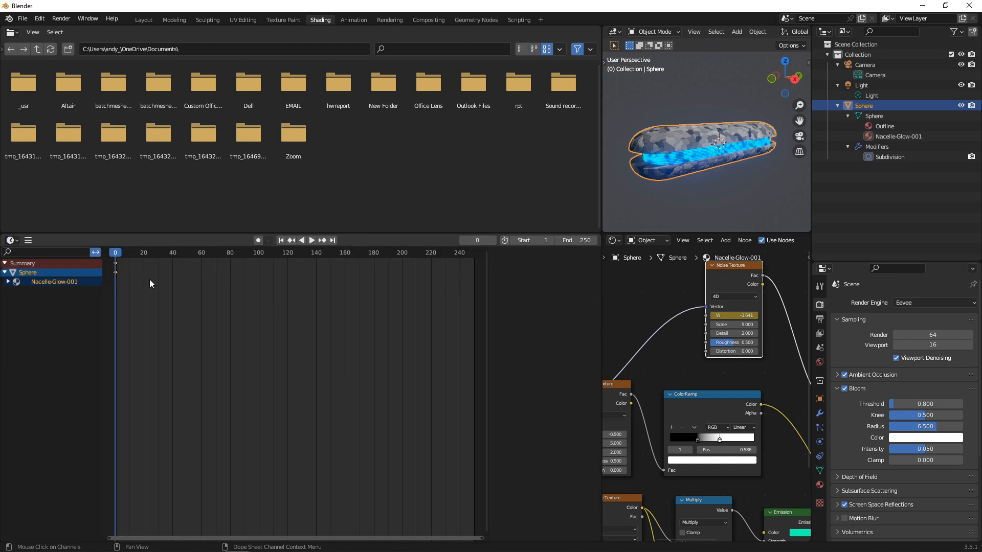
click(311, 241)
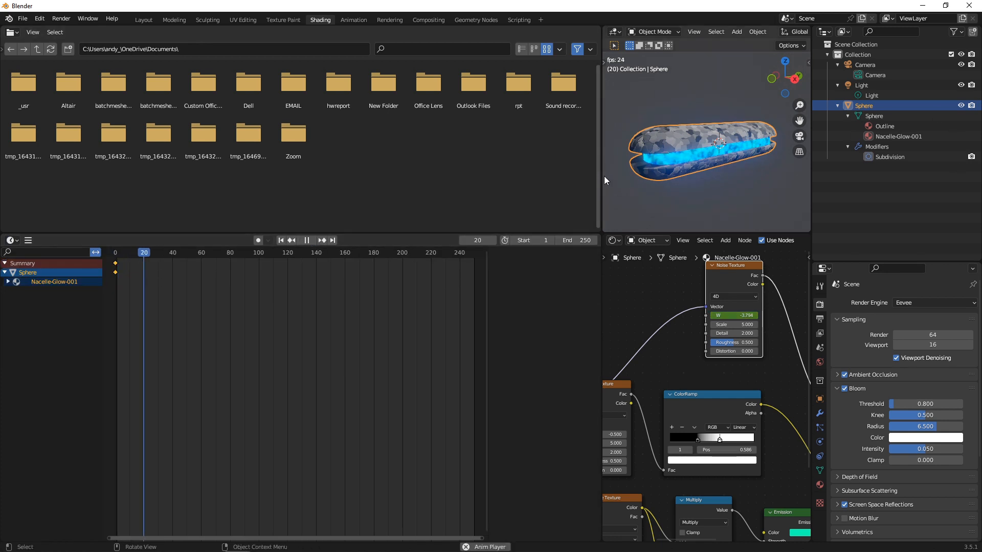
drag(601, 183, 454, 188)
Step: Return to the Graph Editor, set the Noise modifier's Strength to 1.300, and check the glow from another side
click(11, 240)
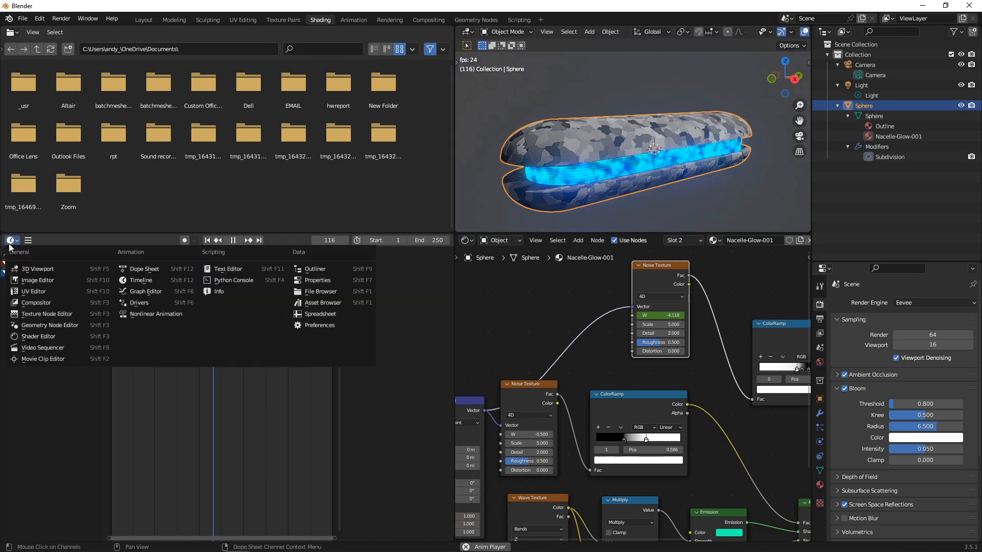
click(146, 291)
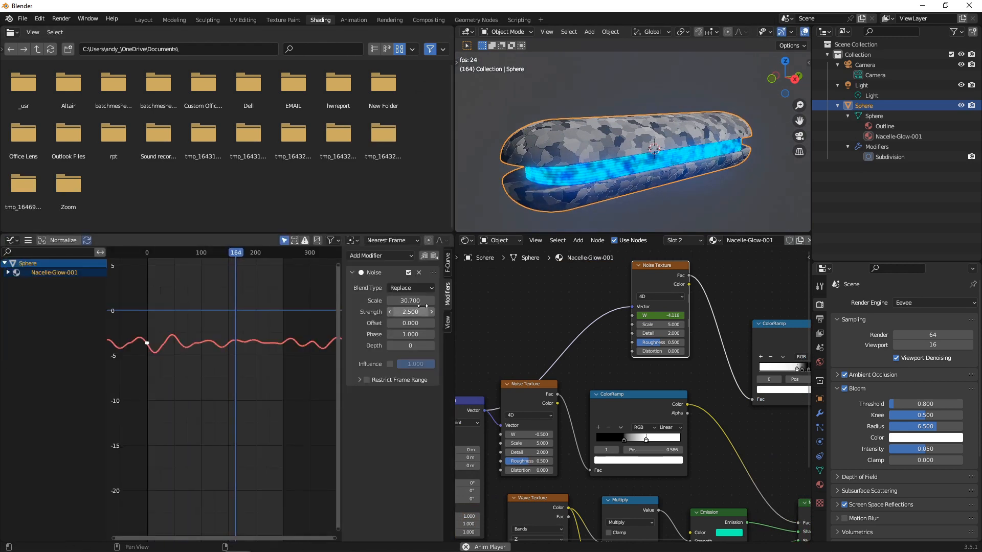
mouse_move(420, 311)
mouse_down()
mouse_move(393, 311)
mouse_move(419, 312)
mouse_up()
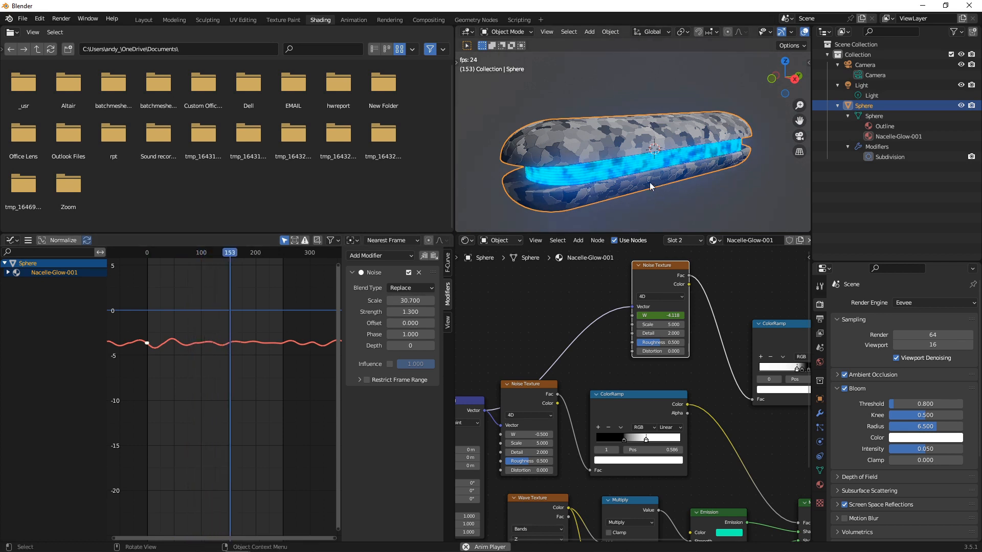
scroll(642, 179, down, 1)
middle_drag(640, 178, 580, 168)
scroll(660, 156, up, 2)
middle_drag(664, 153, 650, 154)
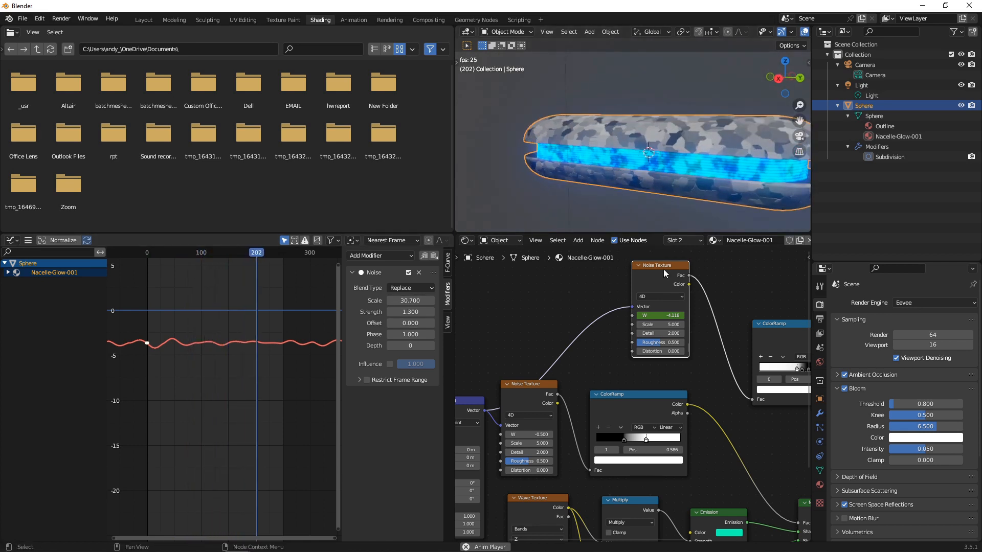
Step: Insert a keyframe on the lower Noise Texture's W and select that node to show its curve
right_click(543, 434)
click(509, 421)
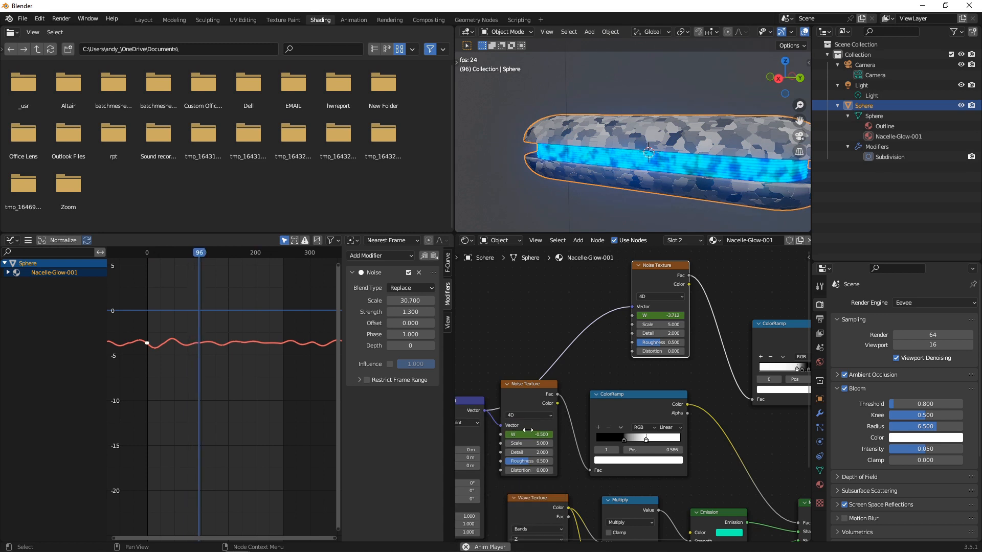
click(516, 388)
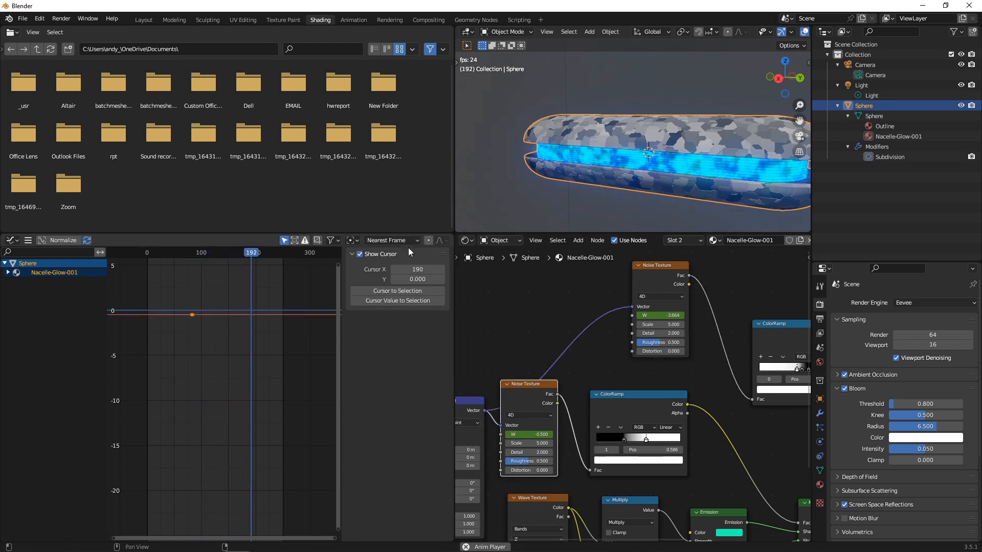
drag(547, 384, 548, 380)
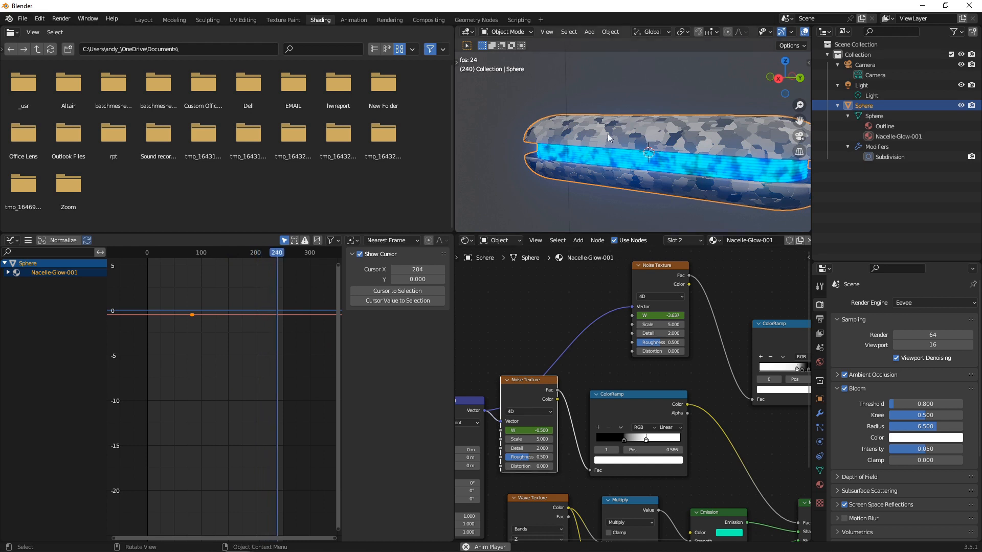
Step: Expand the Nacelle-Glow-001 channels, select the lower noise's W curve, and add Cycles and Built-In Function modifiers
click(8, 272)
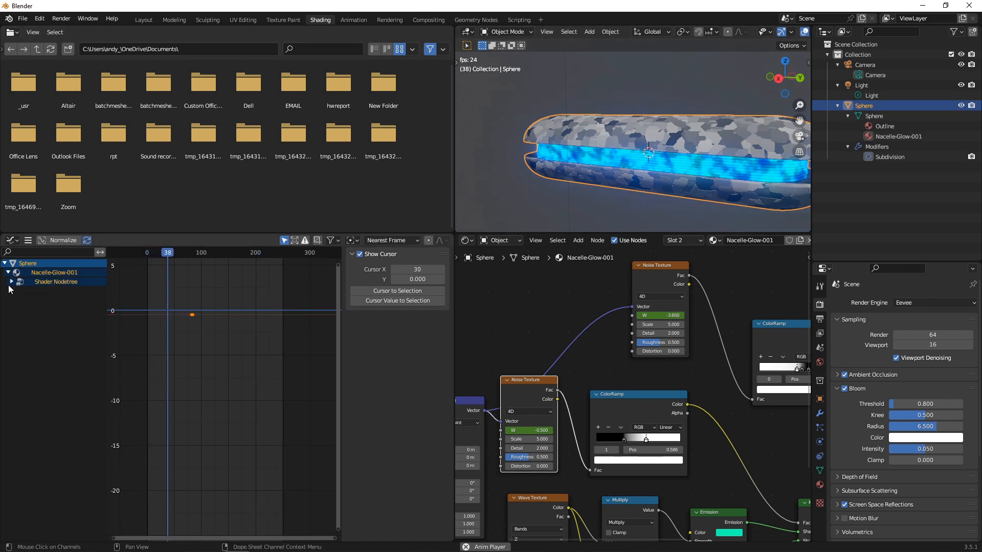
click(12, 281)
click(36, 291)
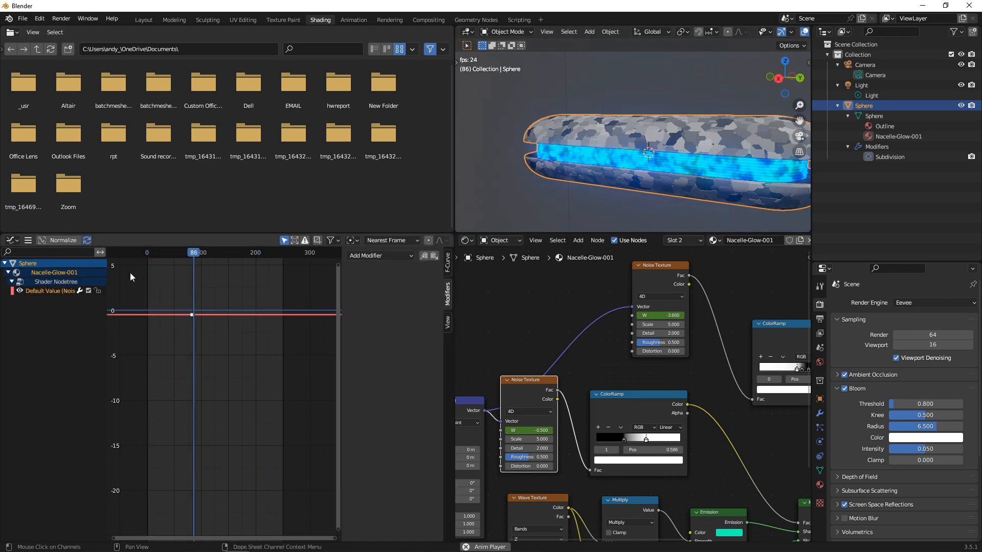
click(391, 256)
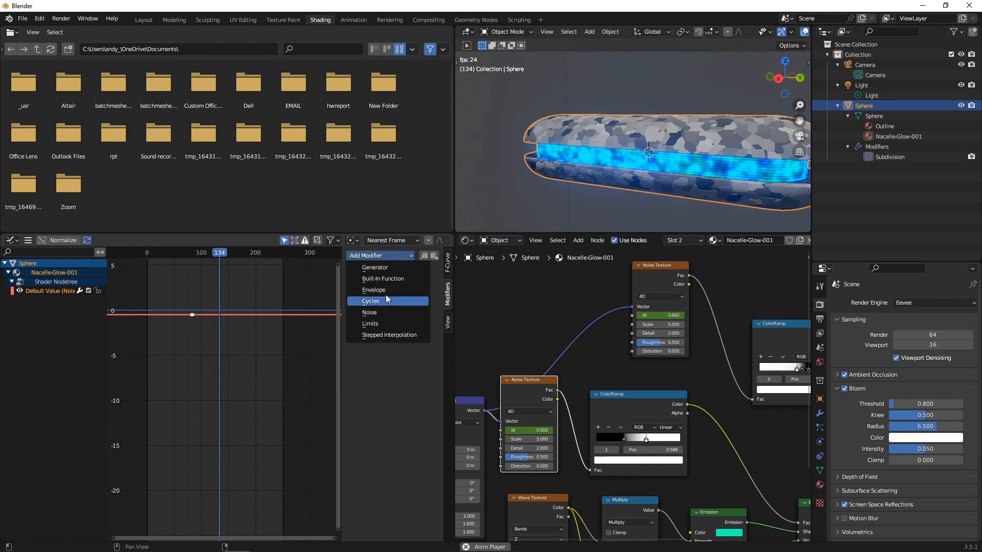
click(386, 297)
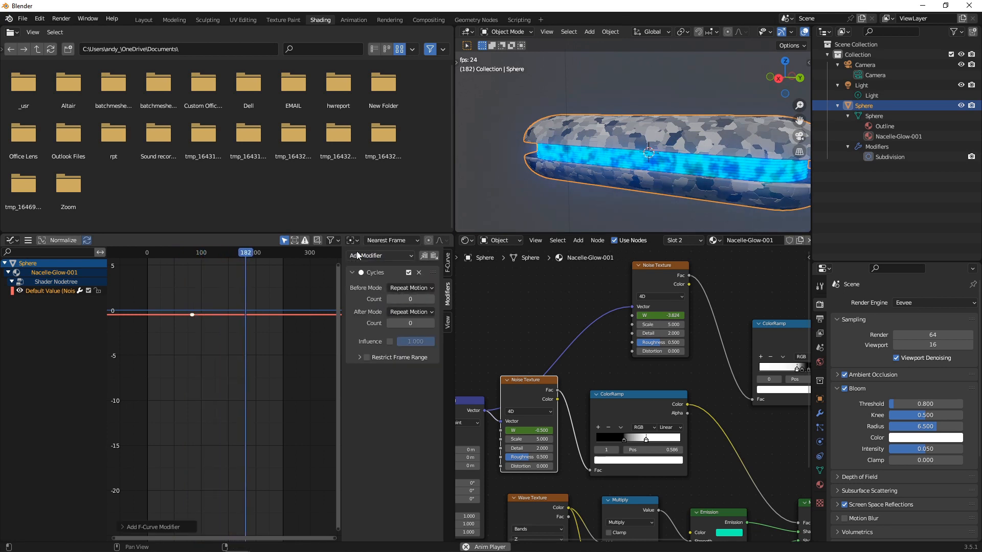
click(357, 256)
click(375, 281)
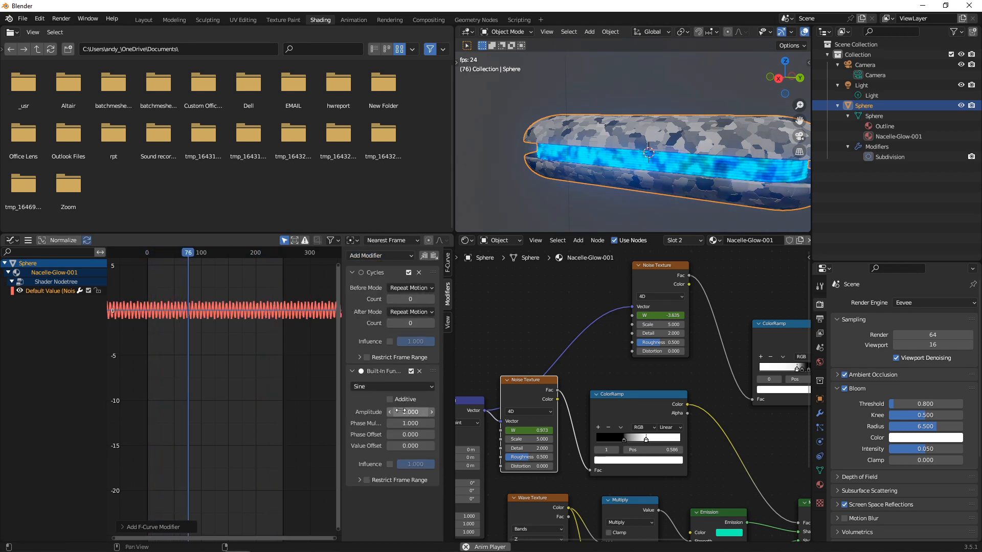
Step: Remove the Cycles modifier and set the Built-In Function's Amplitude to 0.300 and Phase Multiplier to -0.100
click(419, 273)
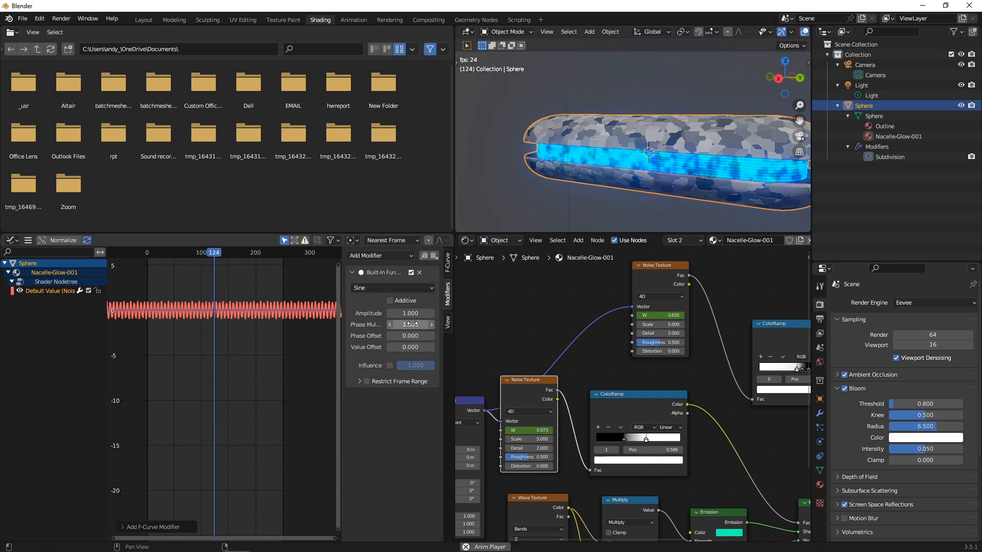
mouse_move(412, 324)
mouse_down()
mouse_move(379, 324)
mouse_move(396, 314)
mouse_move(384, 314)
mouse_move(414, 316)
mouse_up()
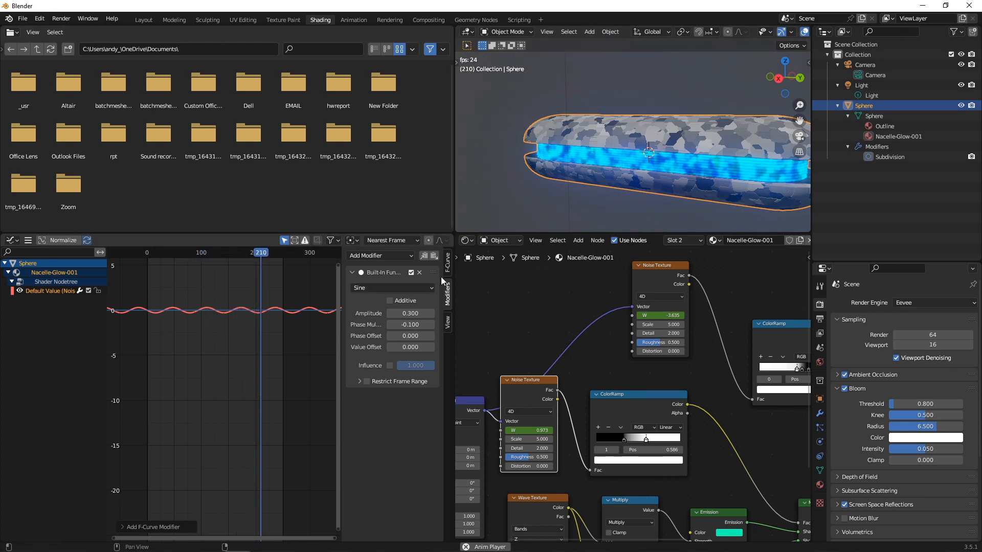
Step: Widen the 3D viewport to inspect the animated glow from the other side, and stop playback from the Timeline
drag(454, 222, 280, 222)
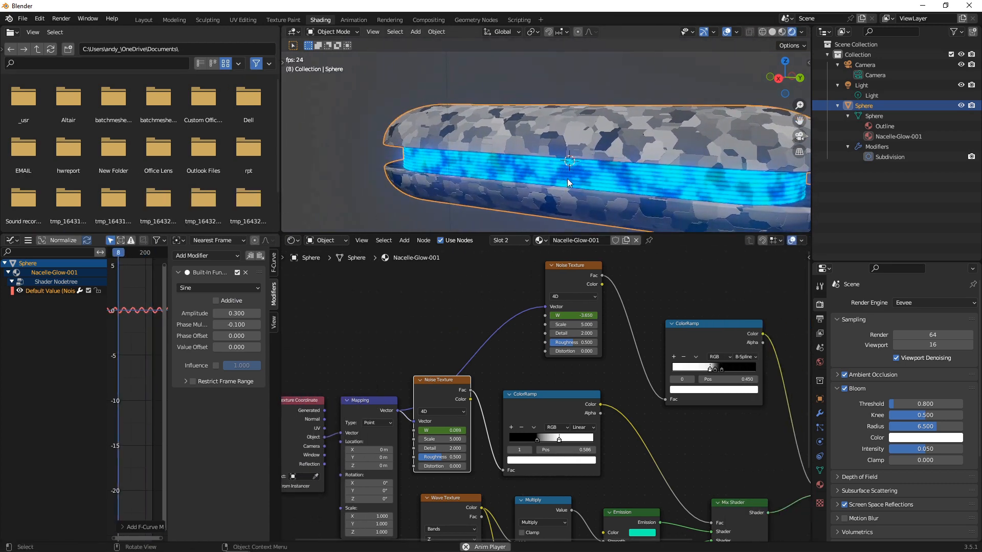
scroll(569, 183, down, 3)
middle_drag(569, 167, 503, 182)
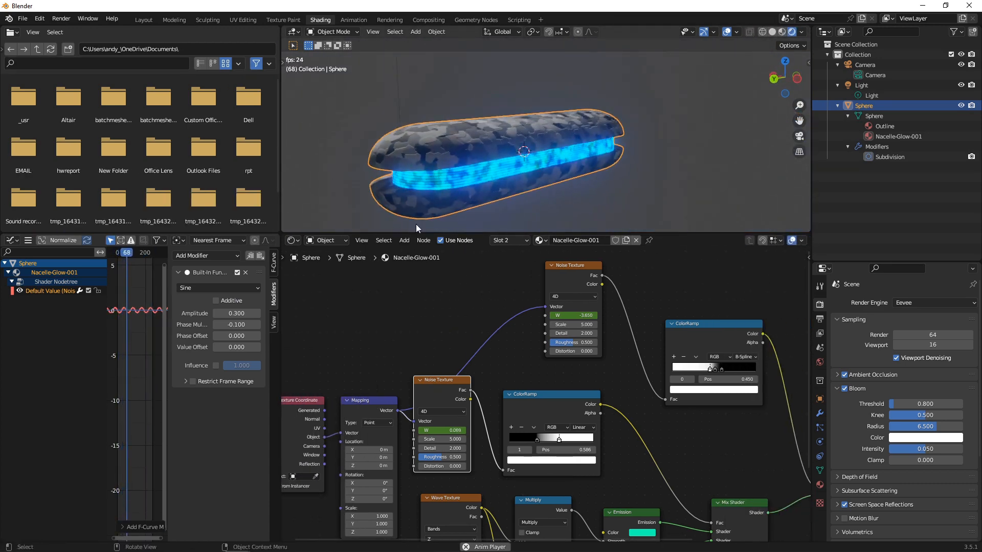
click(15, 243)
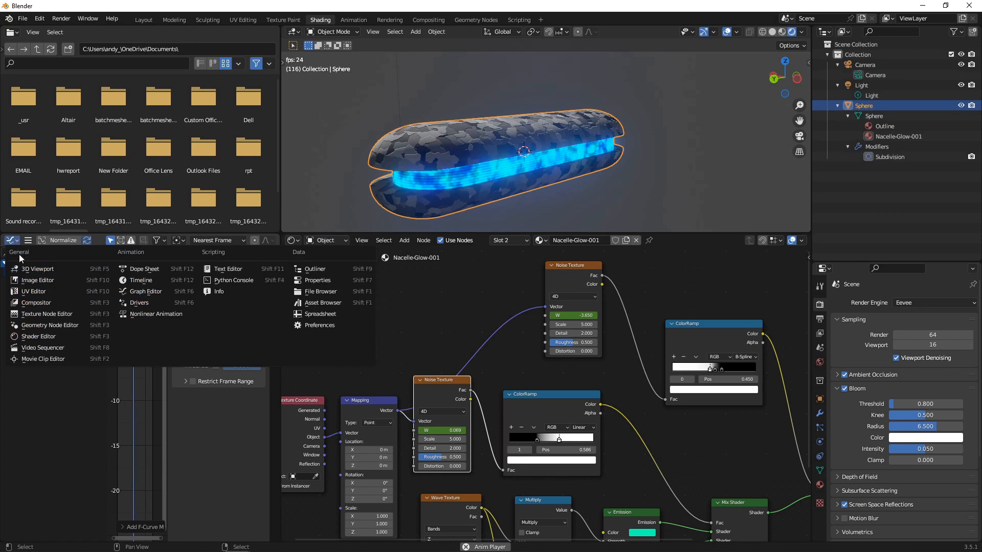
click(140, 283)
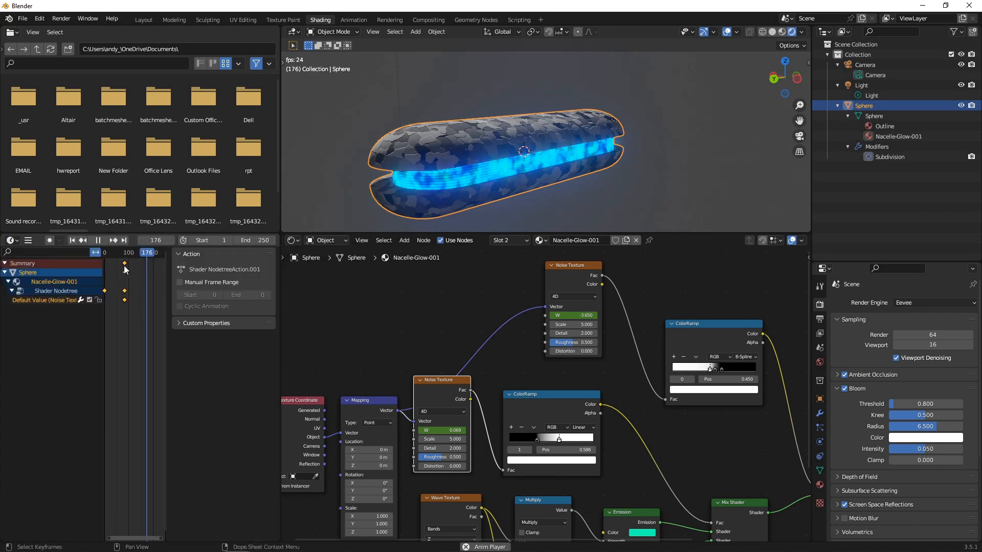
click(101, 242)
Step: Enlarge the Shader Editor in height and width so the complete Nacelle-Glow-001 node tree fits in it
scroll(521, 370, down, 2)
middle_drag(521, 369, 498, 341)
scroll(498, 342, up, 1)
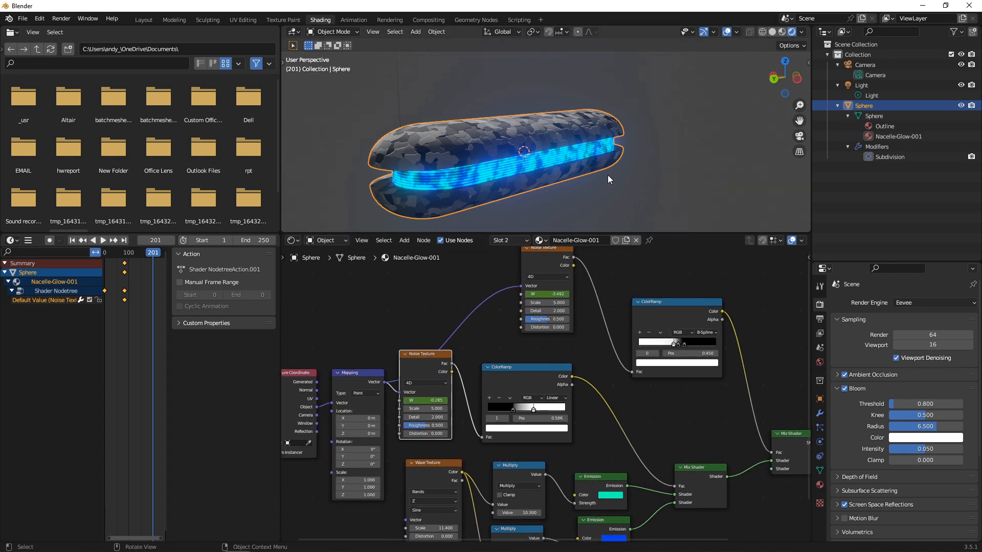
drag(607, 230, 617, 160)
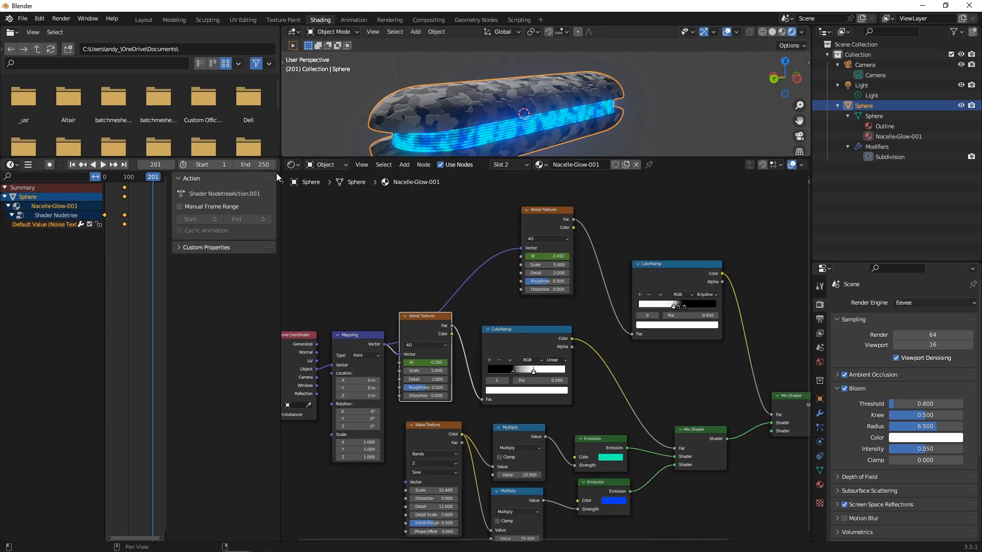
click(283, 130)
drag(281, 130, 150, 134)
scroll(499, 327, down, 4)
scroll(474, 287, up, 2)
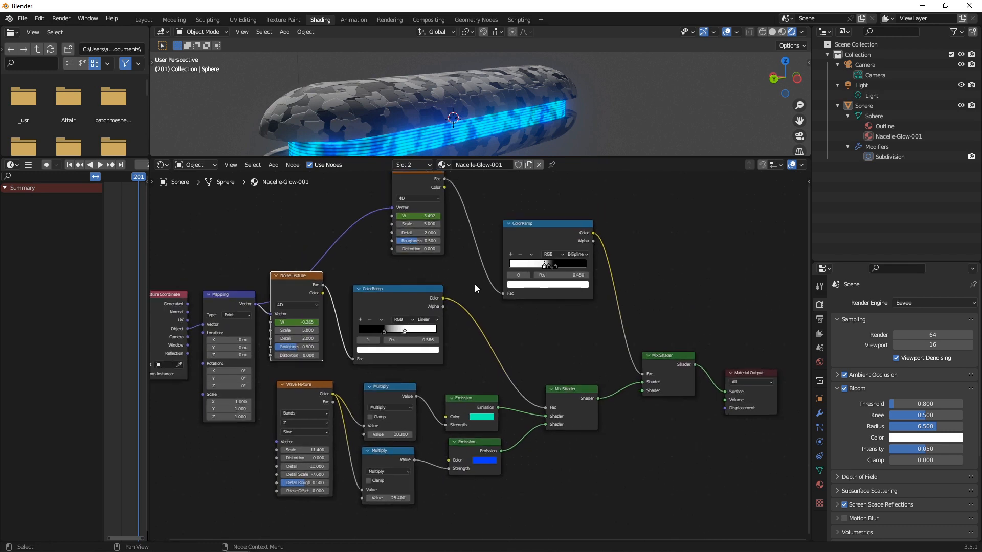
scroll(505, 297, up, 1)
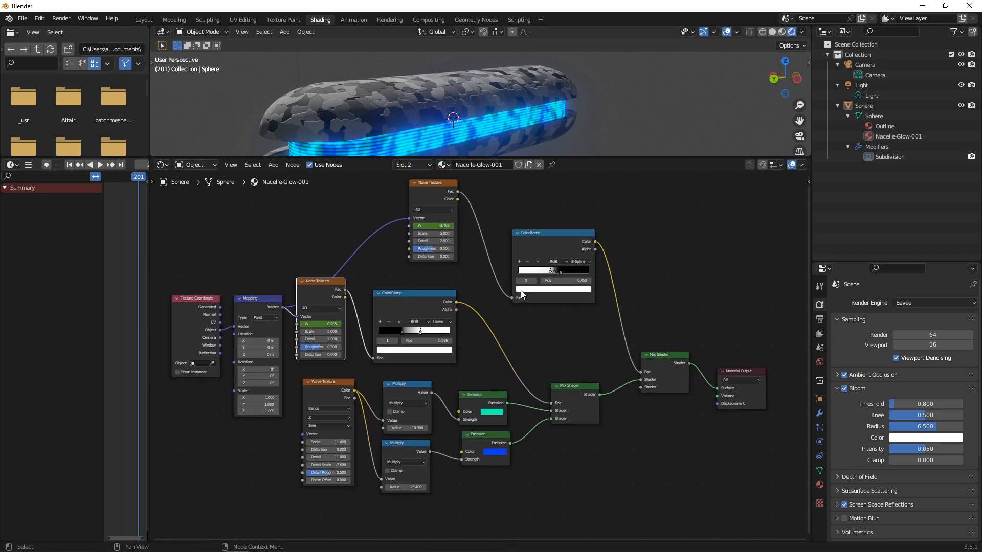